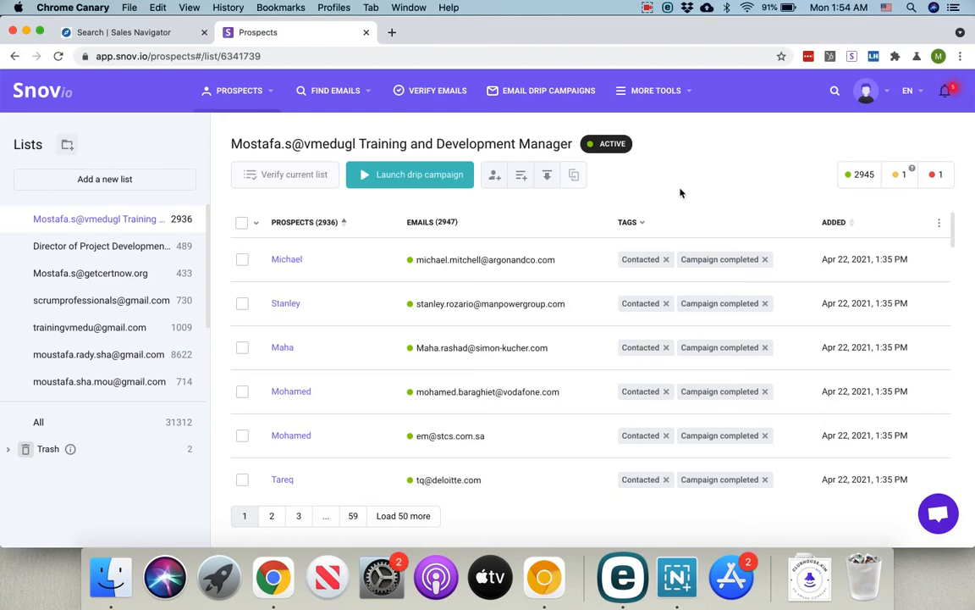
Step: Switch to the Sales Navigator lead search for Family office director
{"action": "key", "text": "ctrl+shift+Tab"}
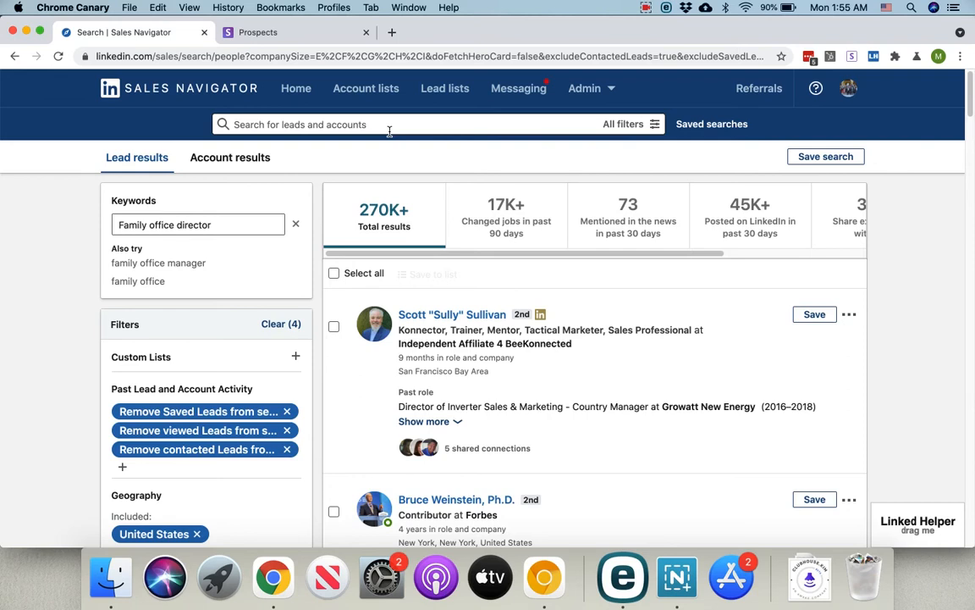
{"action": "left_click", "coordinate": [165, 225]}
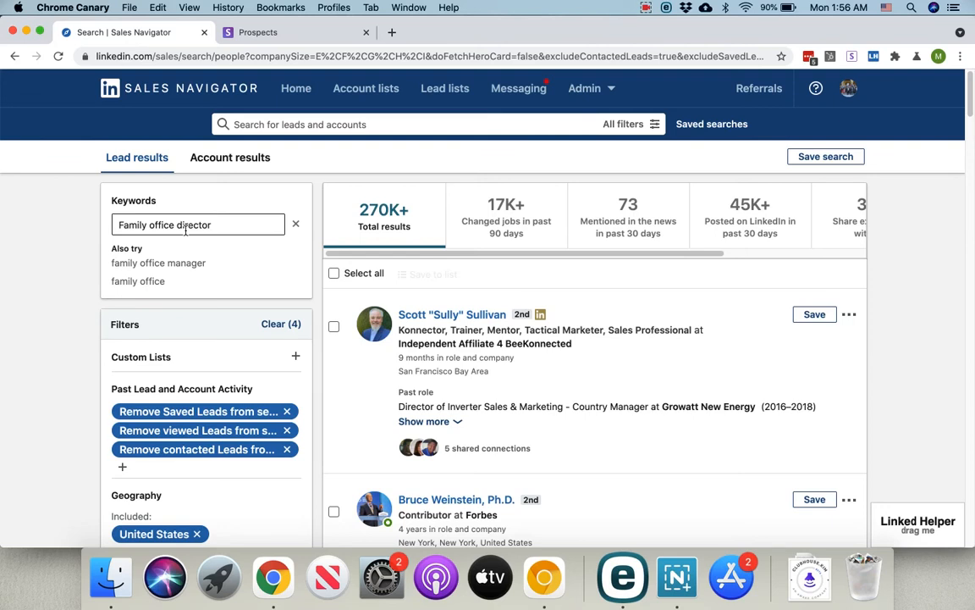
{"action": "triple_click", "coordinate": [186, 226]}
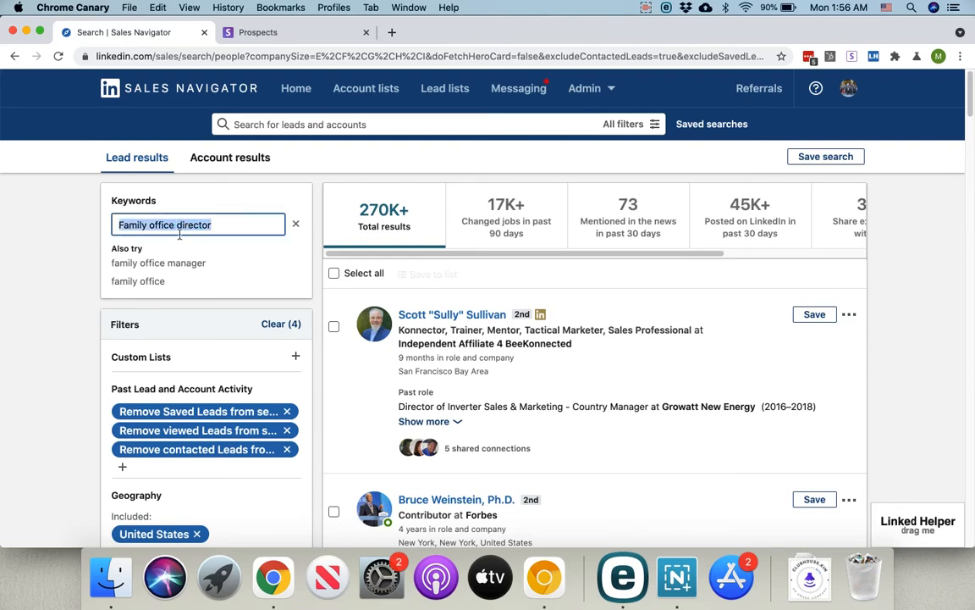
{"action": "left_click", "coordinate": [66, 258]}
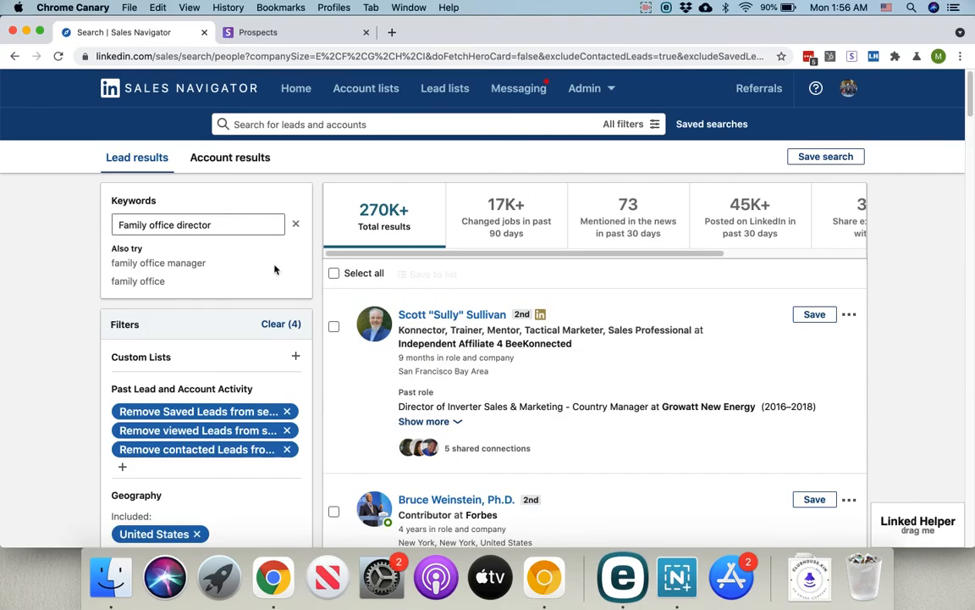
{"action": "scroll", "coordinate": [356, 271], "scroll_direction": "down", "scroll_amount": 1}
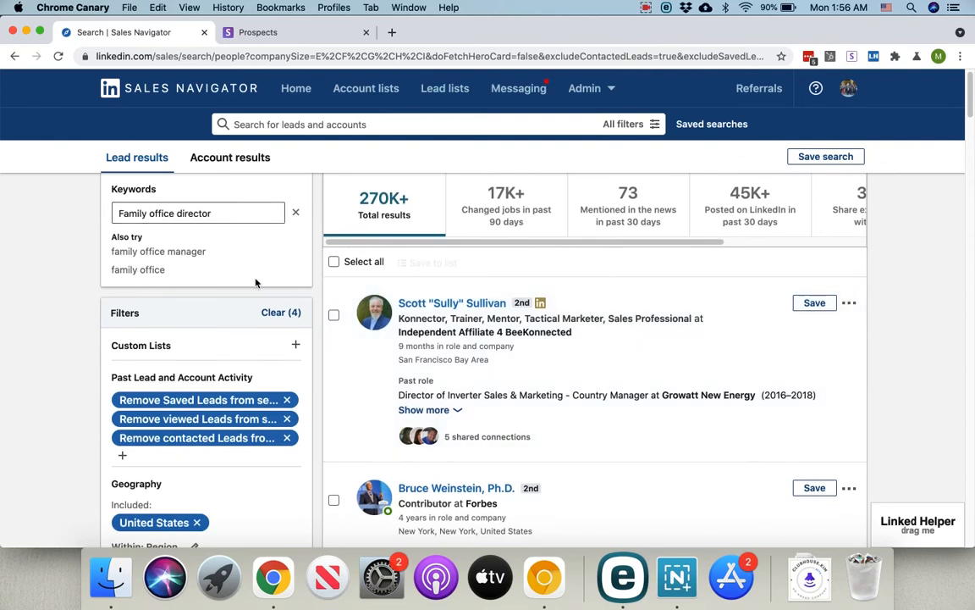
{"action": "scroll", "coordinate": [259, 284], "scroll_direction": "down", "scroll_amount": 2}
{"action": "scroll", "coordinate": [259, 284], "scroll_direction": "down", "scroll_amount": 10}
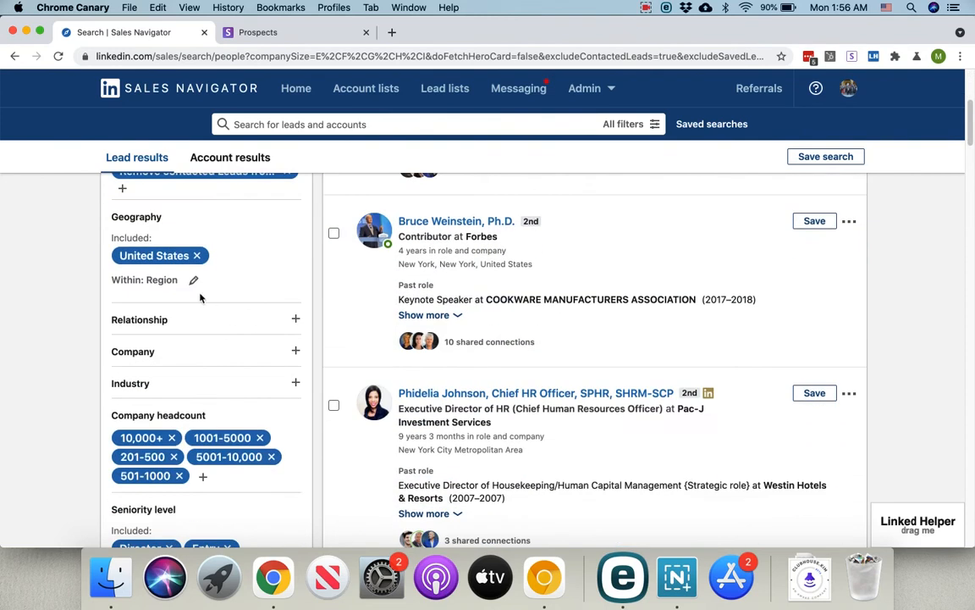
{"action": "scroll", "coordinate": [213, 286], "scroll_direction": "up", "scroll_amount": 3}
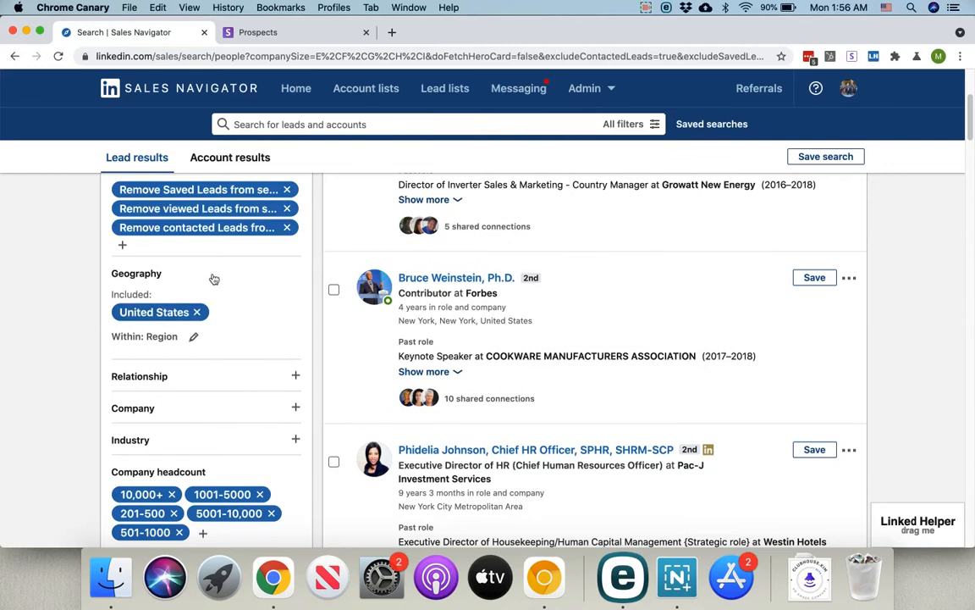
{"action": "scroll", "coordinate": [230, 279], "scroll_direction": "down", "scroll_amount": 3}
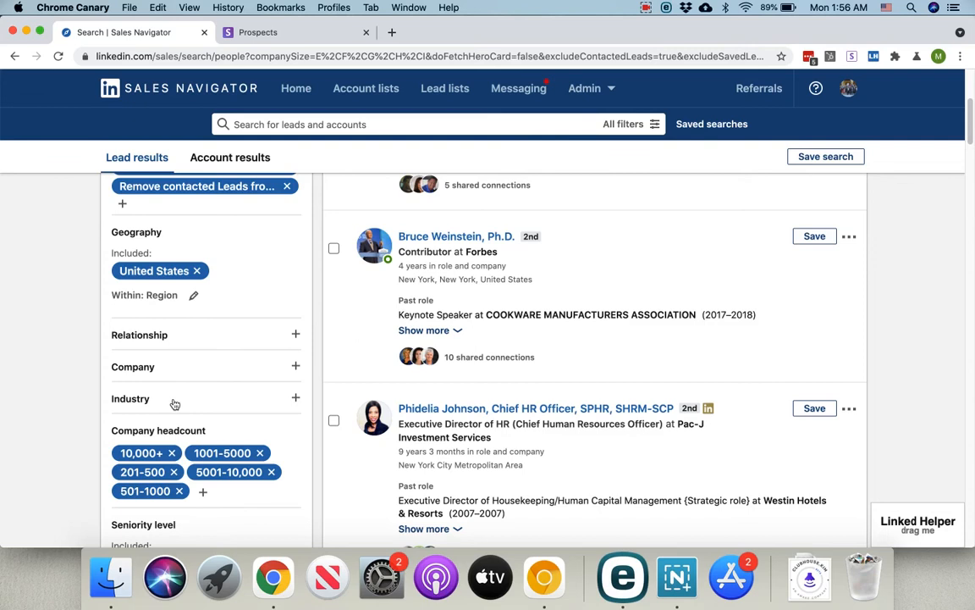
Step: Extend the keywords with AND "Saas" and rerun the lead search
{"action": "scroll", "coordinate": [235, 332], "scroll_direction": "up", "scroll_amount": 5}
{"action": "left_click", "coordinate": [245, 224]}
{"action": "type", "text": "AND \""}
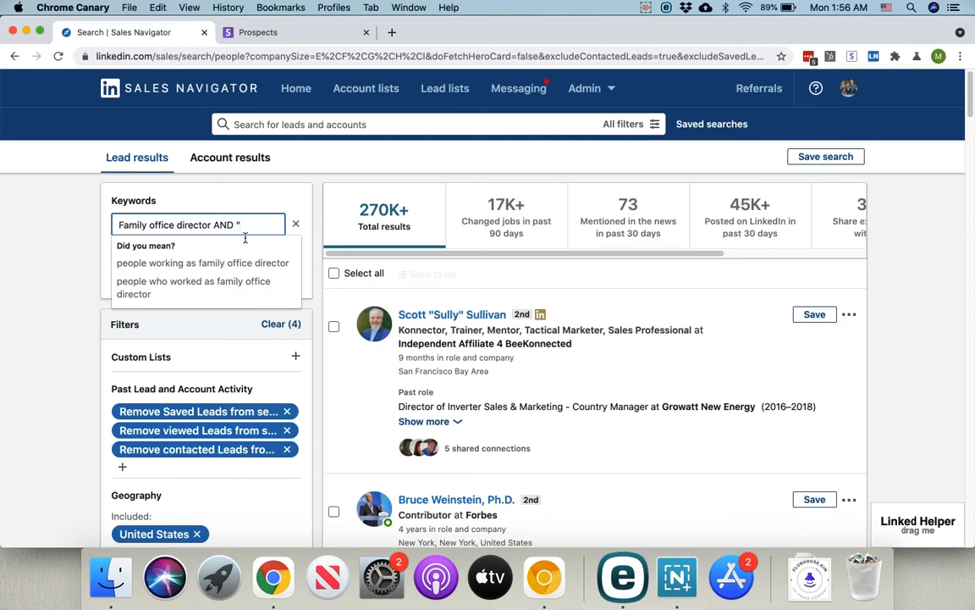
{"action": "type", "text": "Saas\""}
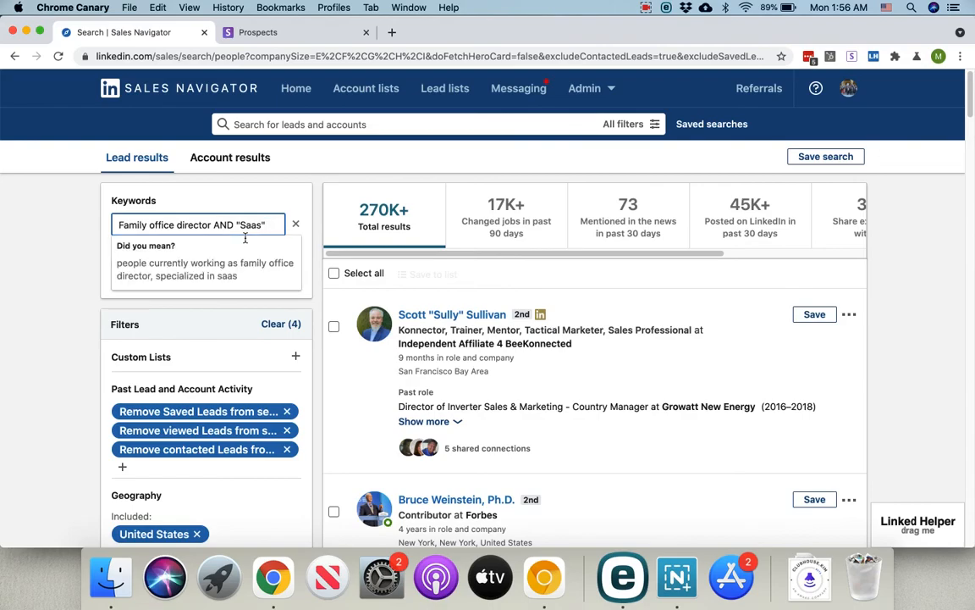
{"action": "key", "text": "Return"}
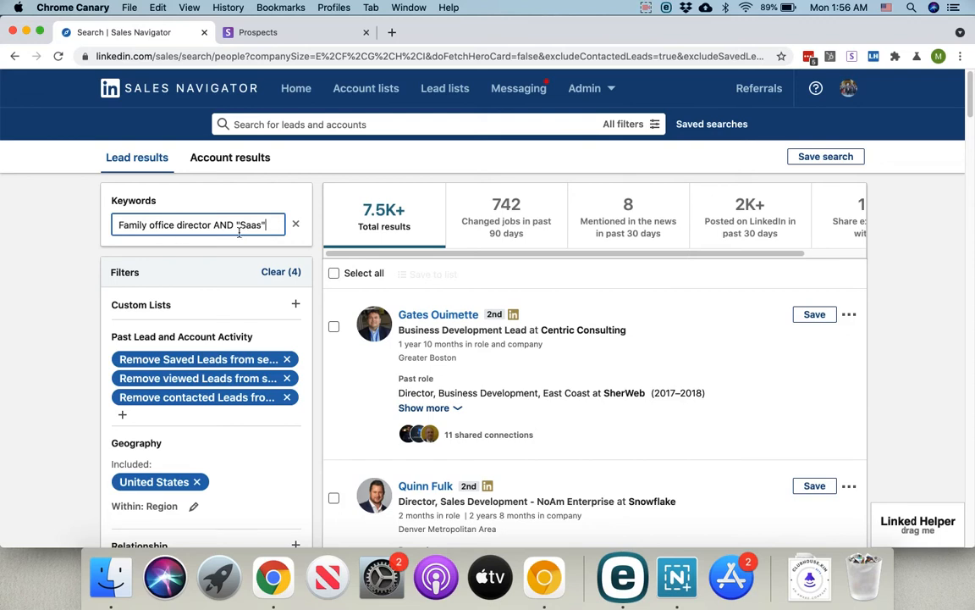
Step: Remove Entry from the included seniority levels
{"action": "scroll", "coordinate": [207, 283], "scroll_direction": "down", "scroll_amount": 2}
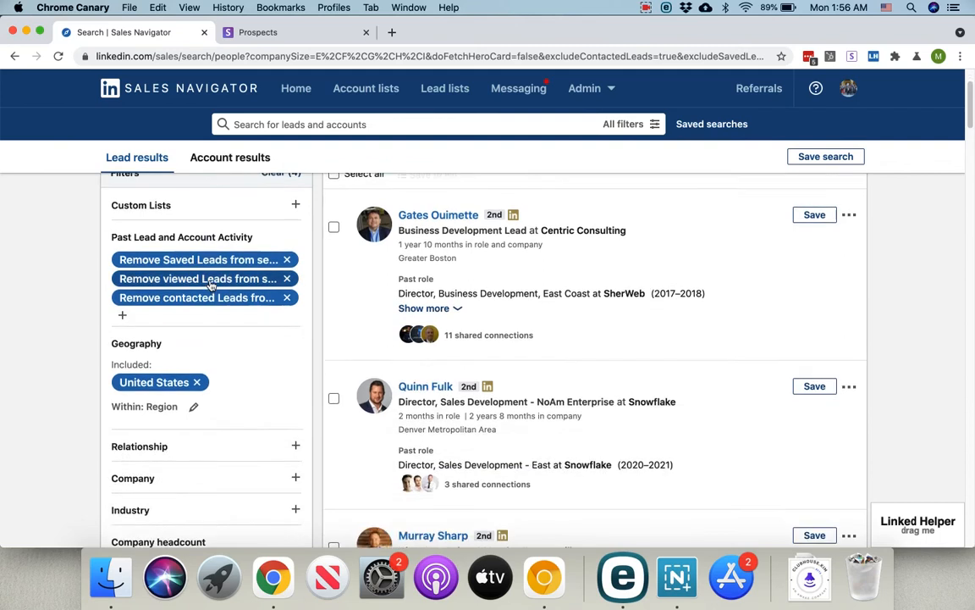
{"action": "scroll", "coordinate": [227, 295], "scroll_direction": "down", "scroll_amount": 5}
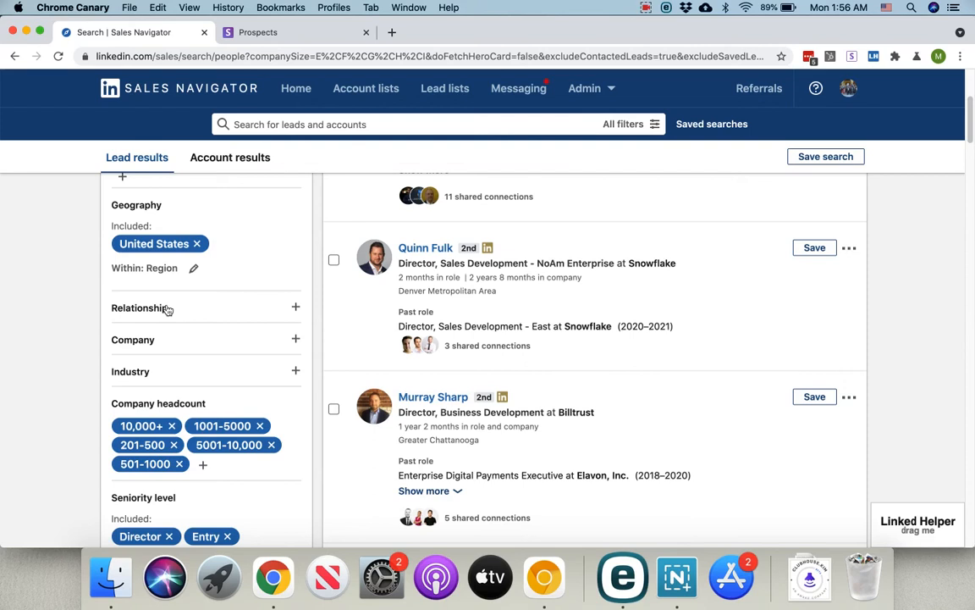
{"action": "scroll", "coordinate": [180, 361], "scroll_direction": "down", "scroll_amount": 4}
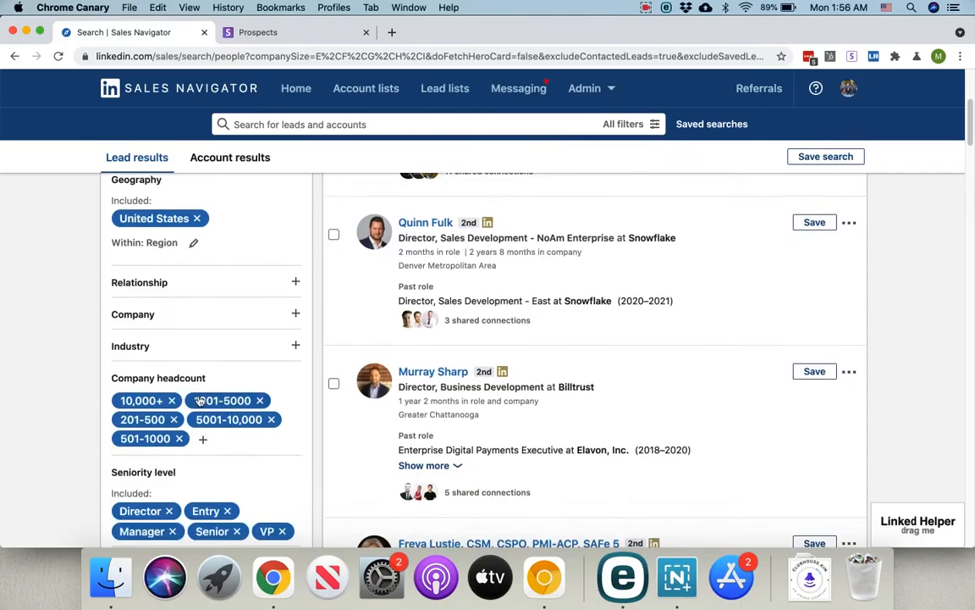
{"action": "scroll", "coordinate": [212, 386], "scroll_direction": "down", "scroll_amount": 1}
{"action": "left_click", "coordinate": [229, 396]}
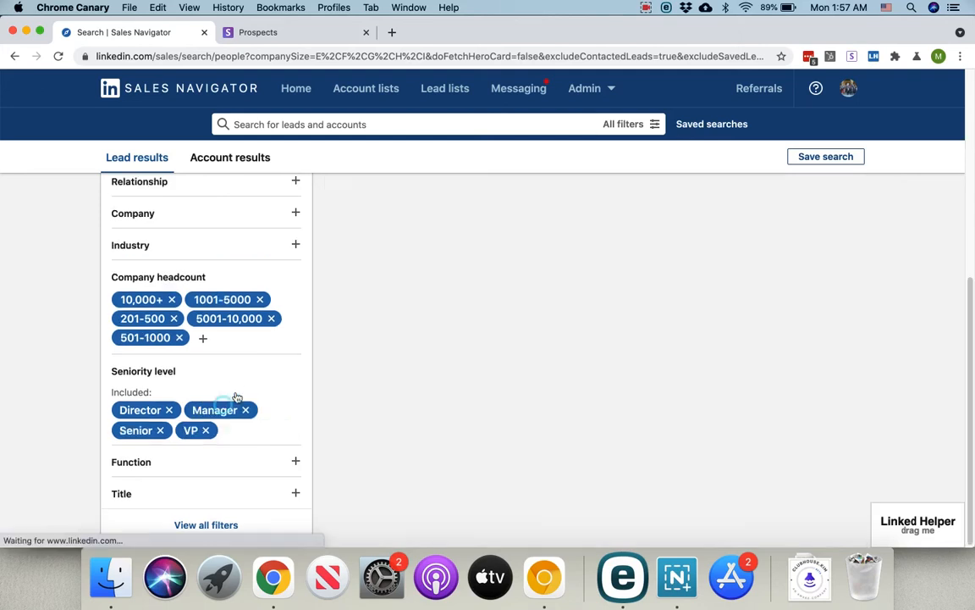
{"action": "left_click", "coordinate": [238, 430]}
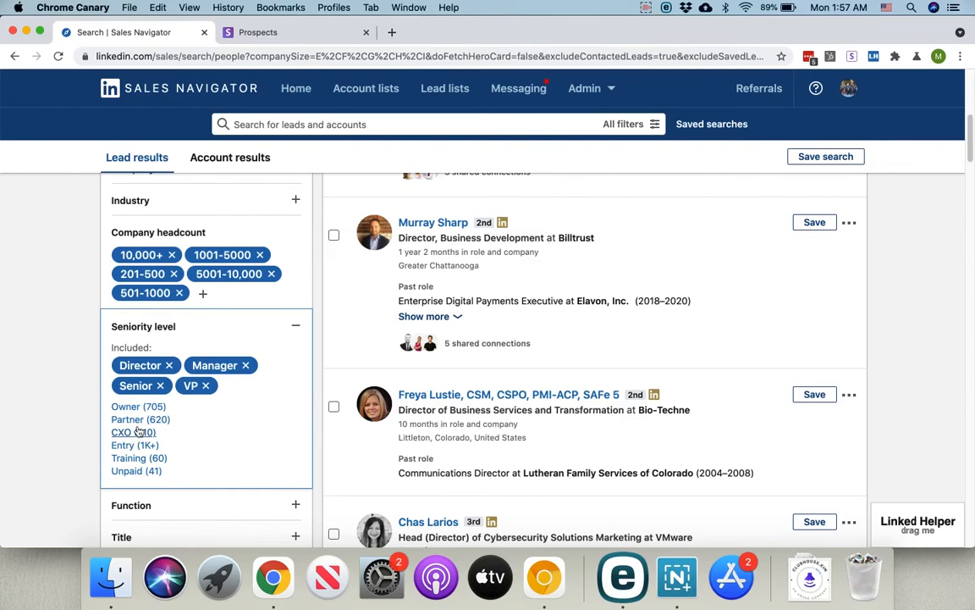
{"action": "left_click", "coordinate": [70, 412]}
{"action": "mouse_move", "coordinate": [230, 374]}
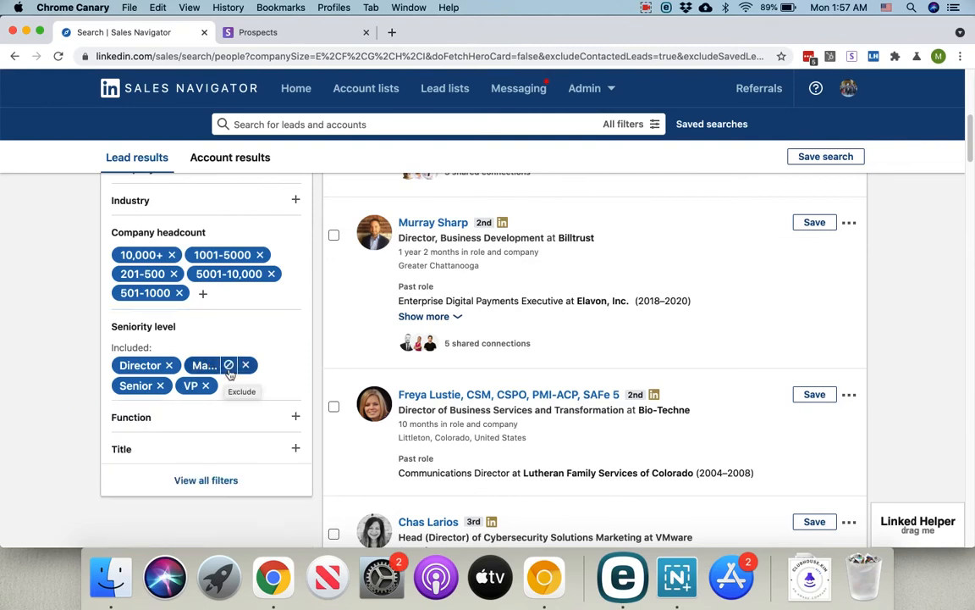
Step: Add 'Family office director' as an included Title filter, narrowing results to 2
{"action": "scroll", "coordinate": [183, 389], "scroll_direction": "up", "scroll_amount": 10}
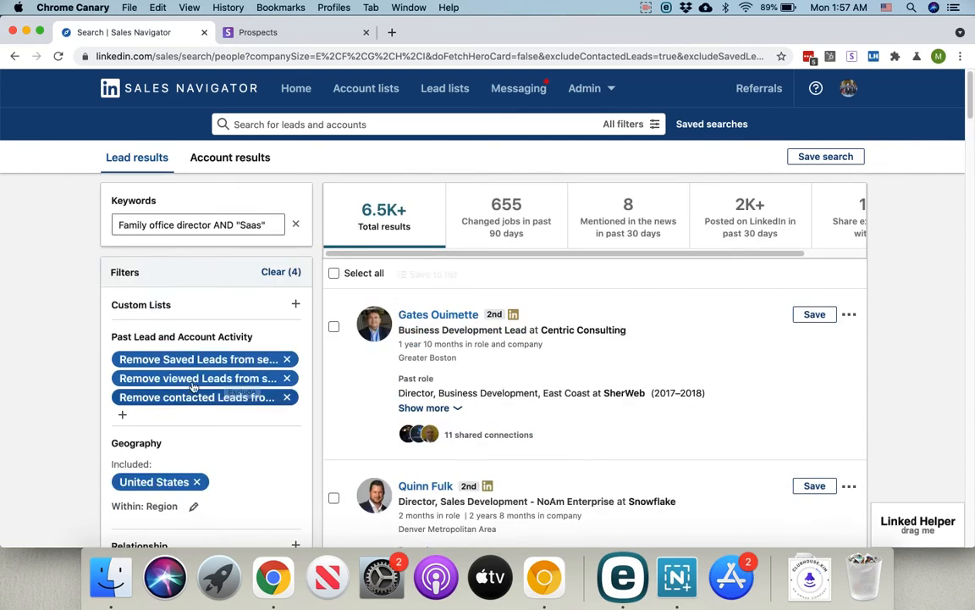
{"action": "left_click_drag", "start_coordinate": [193, 230], "coordinate": [117, 226]}
{"action": "key", "text": "super+c"}
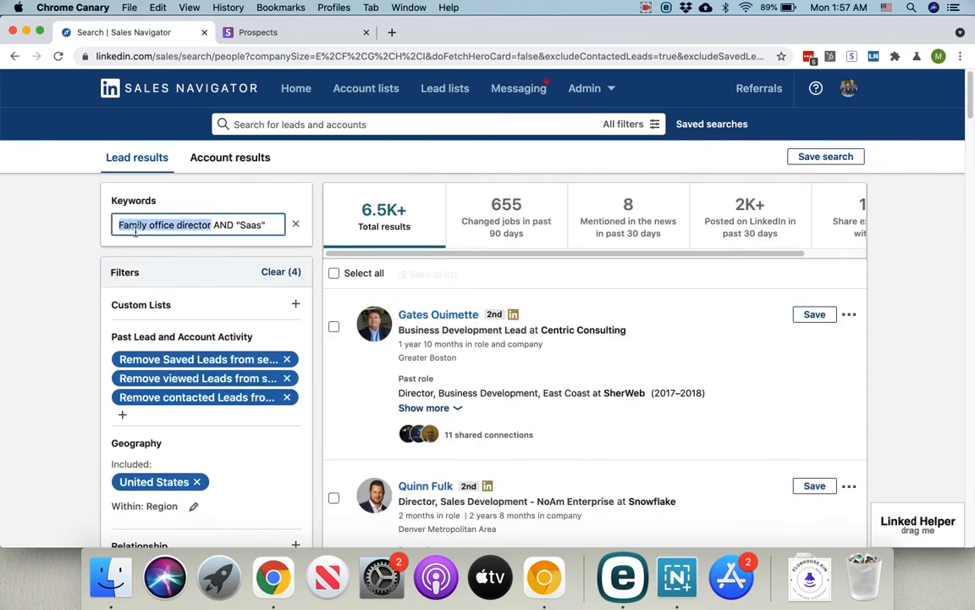
{"action": "scroll", "coordinate": [182, 323], "scroll_direction": "down", "scroll_amount": 3}
{"action": "scroll", "coordinate": [182, 323], "scroll_direction": "down", "scroll_amount": 8}
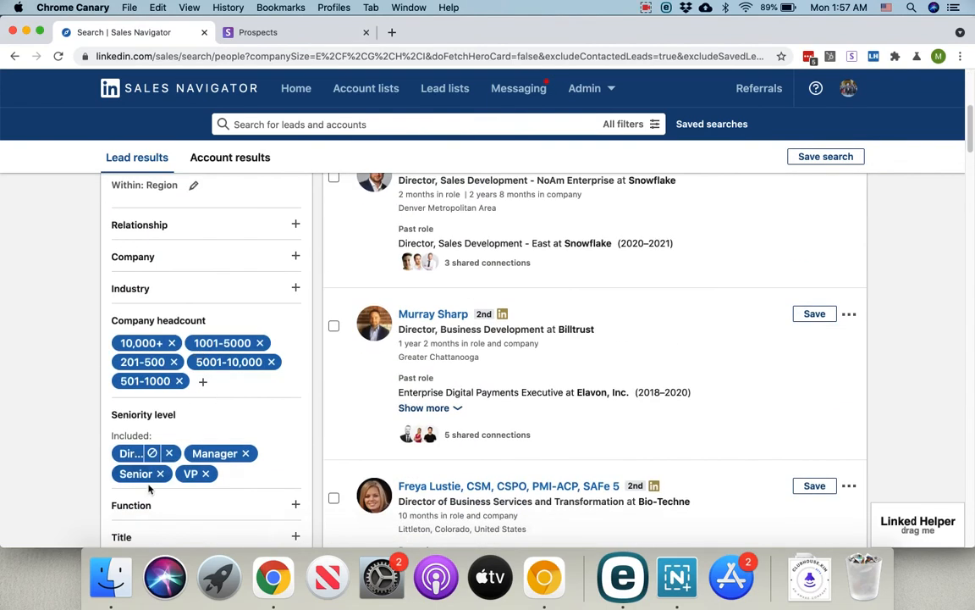
{"action": "left_click", "coordinate": [133, 445]}
{"action": "key", "text": "super+v"}
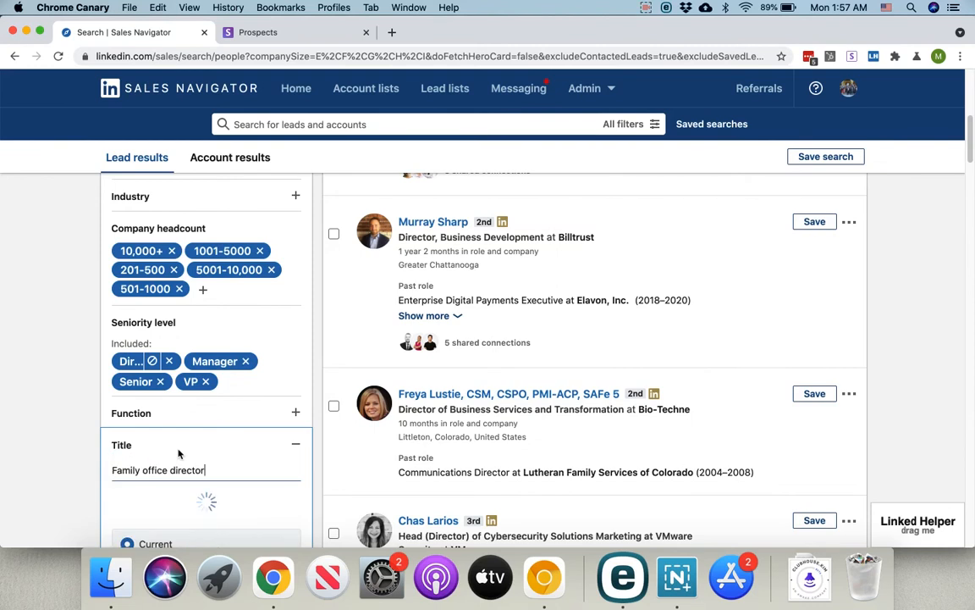
{"action": "key", "text": "Return"}
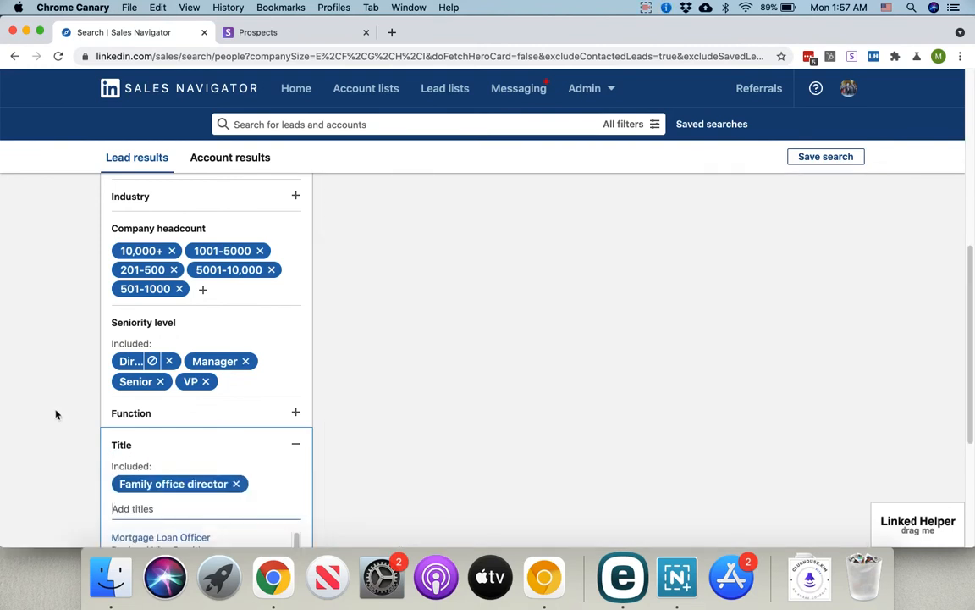
{"action": "scroll", "coordinate": [67, 413], "scroll_direction": "down", "scroll_amount": 3}
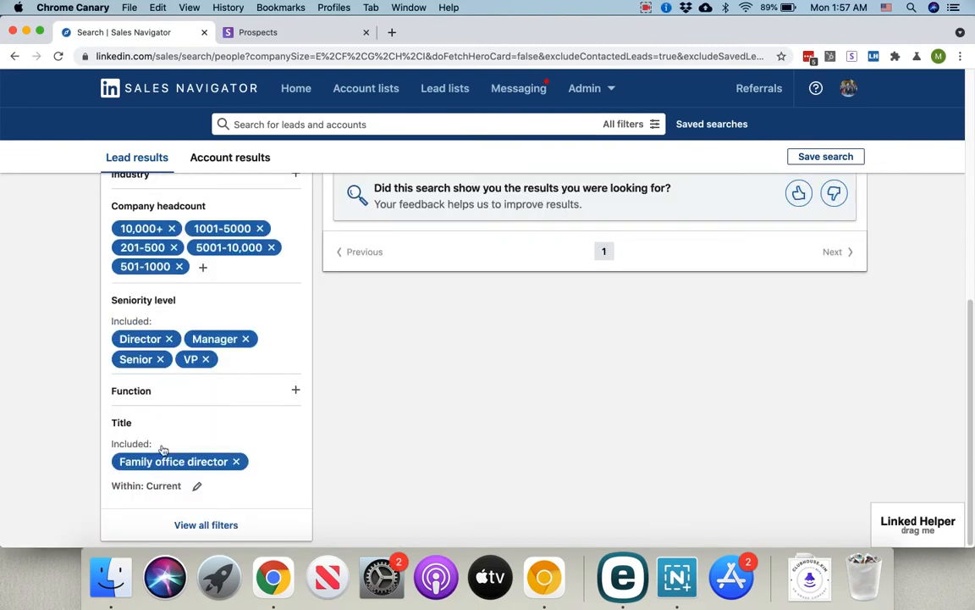
{"action": "left_click", "coordinate": [195, 525]}
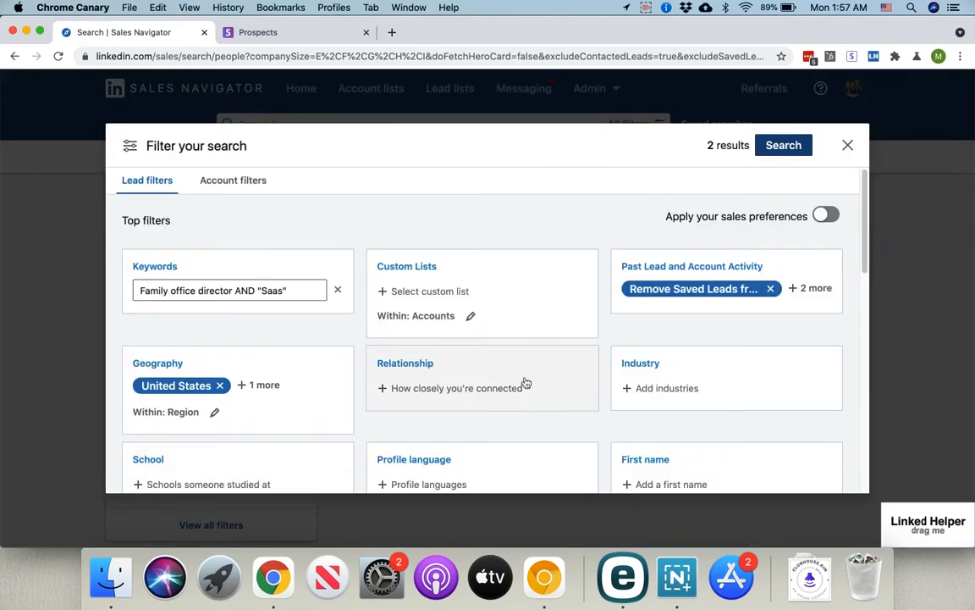
Step: Review the All filters panel and apply it to list the 2 matching leads
{"action": "scroll", "coordinate": [523, 384], "scroll_direction": "down", "scroll_amount": 5}
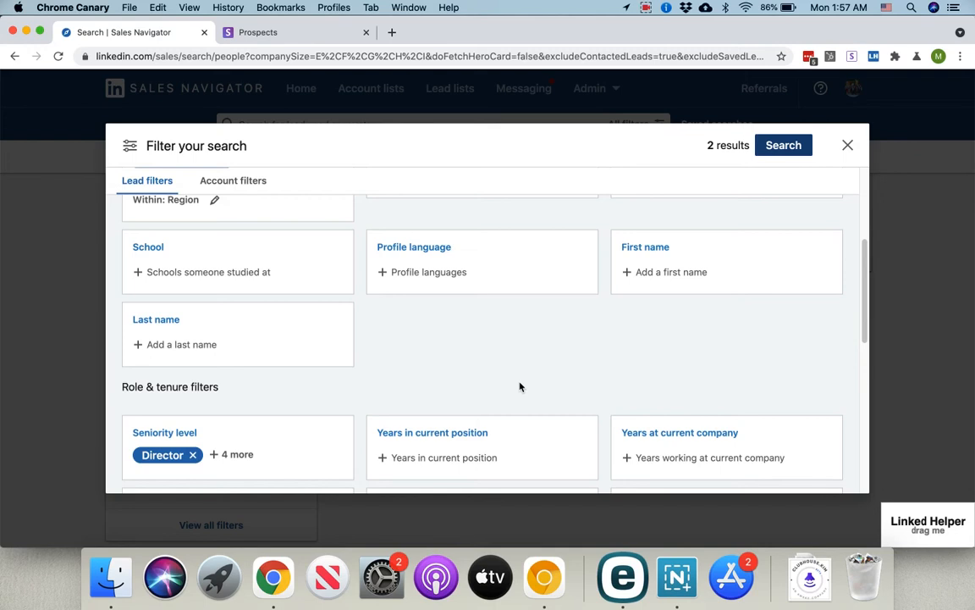
{"action": "scroll", "coordinate": [523, 392], "scroll_direction": "down", "scroll_amount": 3}
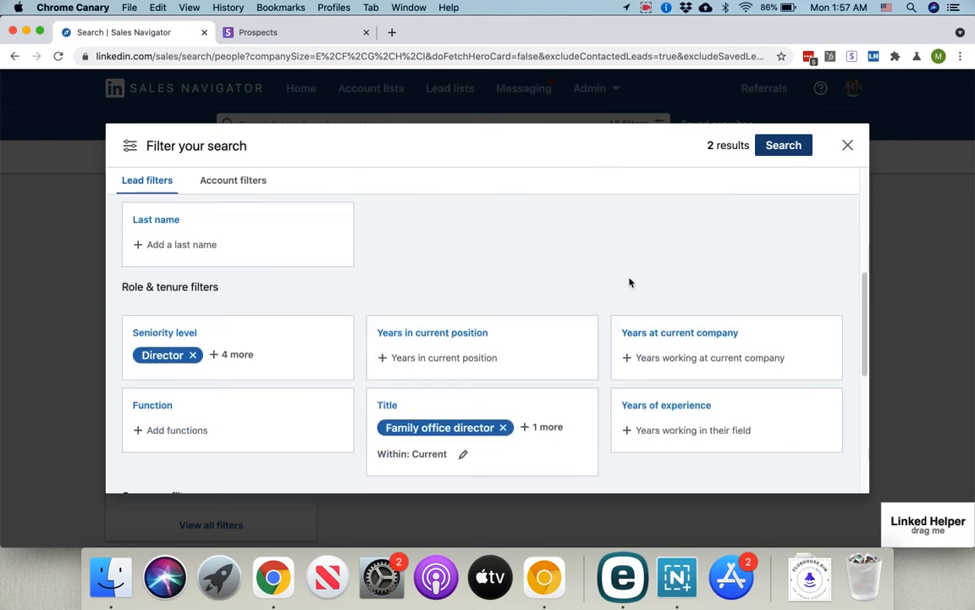
{"action": "scroll", "coordinate": [605, 300], "scroll_direction": "down", "scroll_amount": 5}
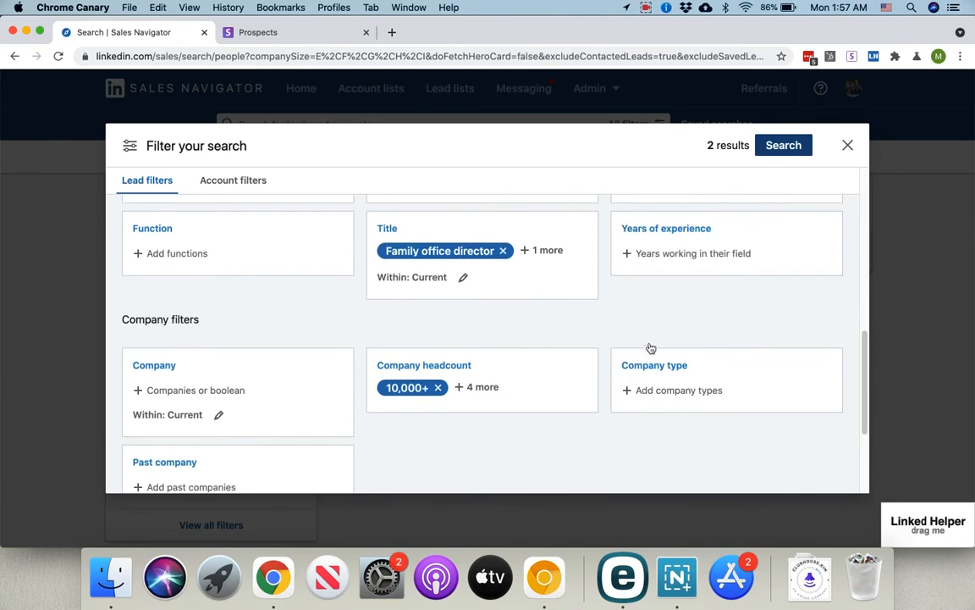
{"action": "scroll", "coordinate": [400, 342], "scroll_direction": "down", "scroll_amount": 2}
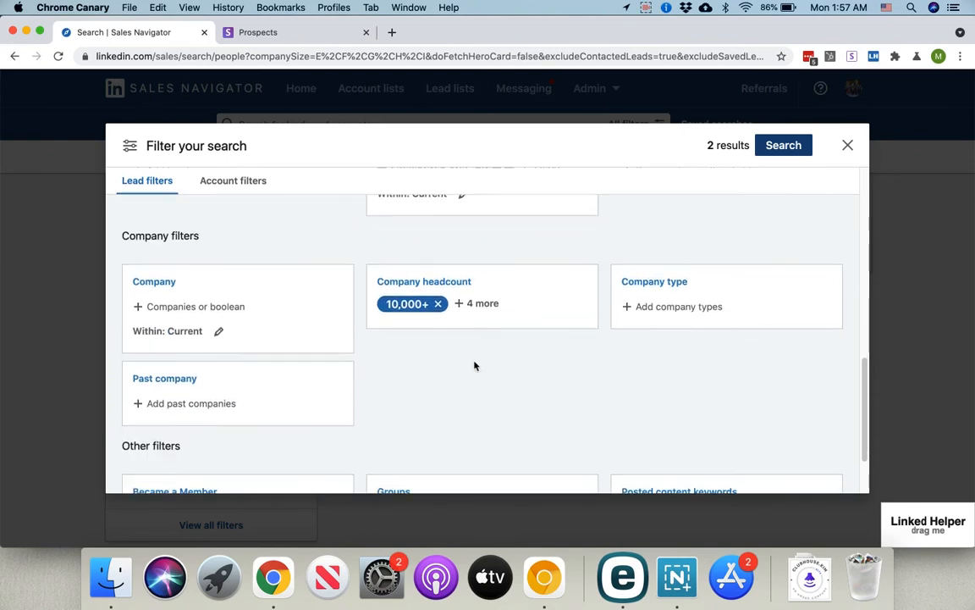
{"action": "scroll", "coordinate": [474, 366], "scroll_direction": "down", "scroll_amount": 2}
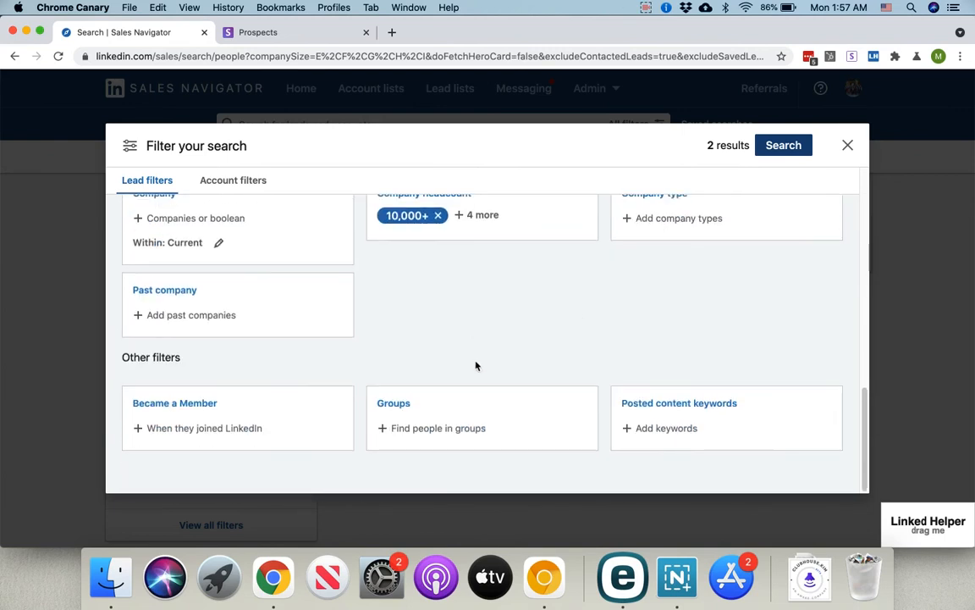
{"action": "left_click", "coordinate": [785, 146]}
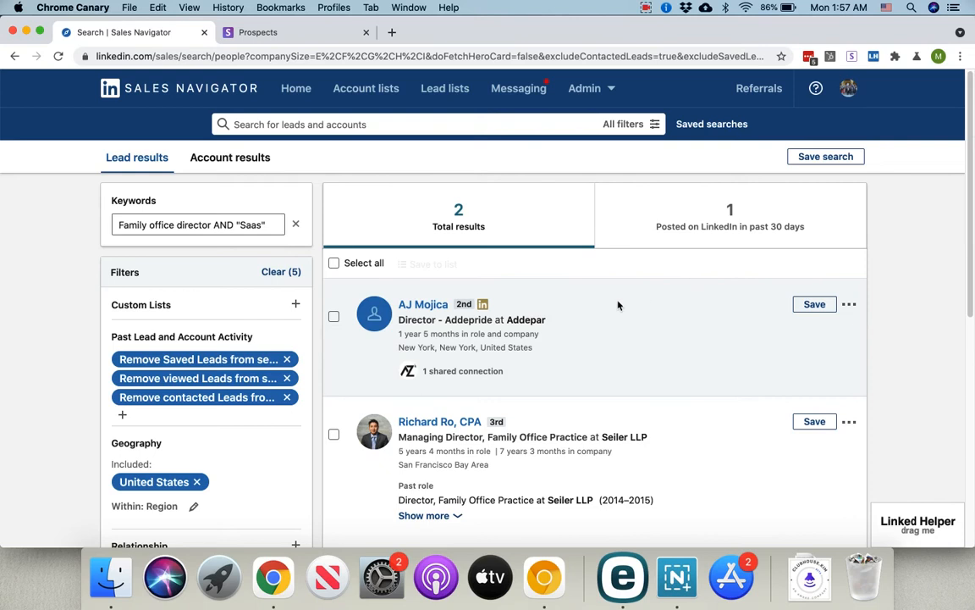
Step: Delete AND "Saas" from the keywords so the search returns 335 leads
{"action": "scroll", "coordinate": [206, 330], "scroll_direction": "down", "scroll_amount": 5}
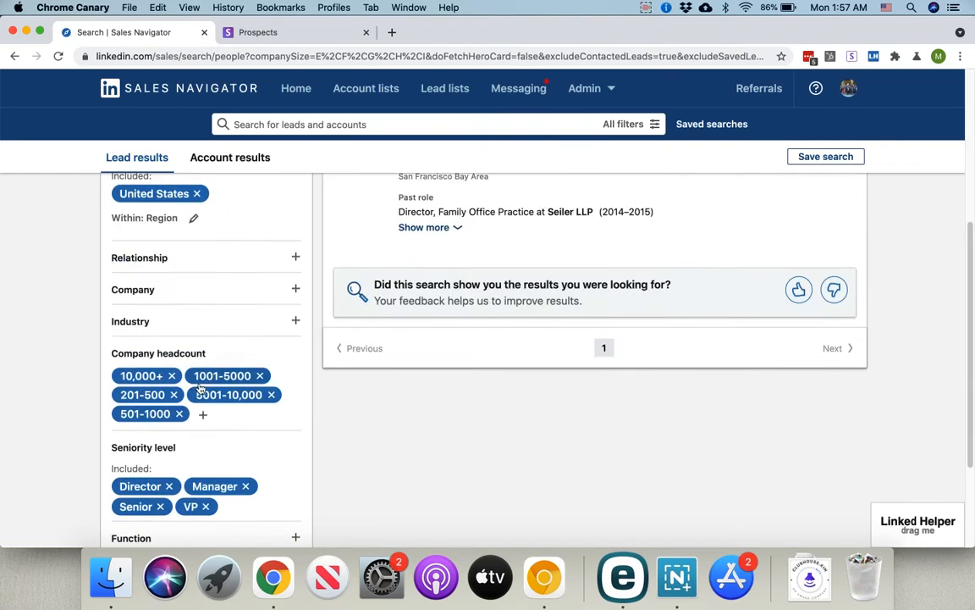
{"action": "scroll", "coordinate": [203, 377], "scroll_direction": "down", "scroll_amount": 3}
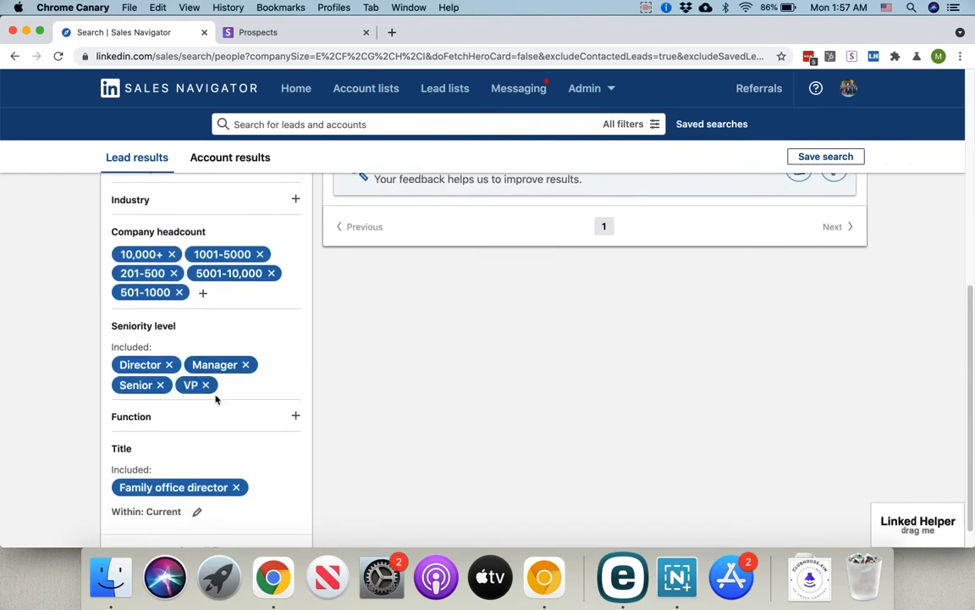
{"action": "scroll", "coordinate": [236, 376], "scroll_direction": "up", "scroll_amount": 8}
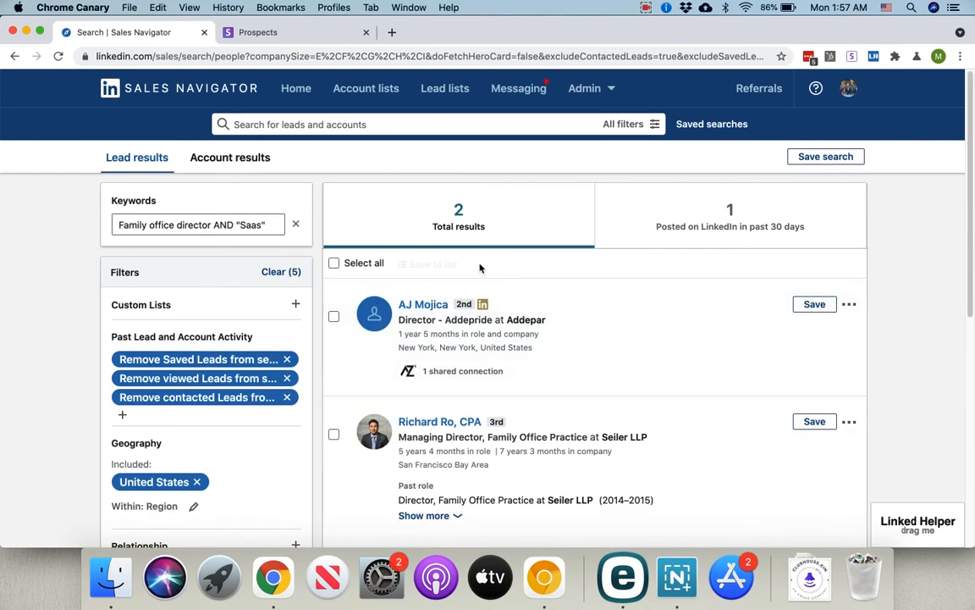
{"action": "left_click_drag", "start_coordinate": [213, 225], "coordinate": [278, 234]}
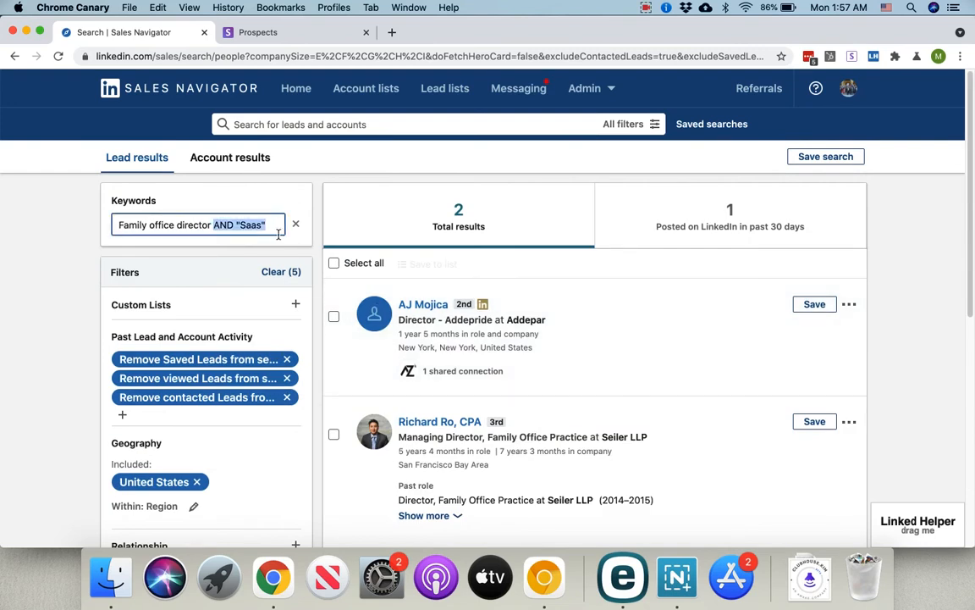
{"action": "key", "text": "BackSpace"}
{"action": "key", "text": "Return"}
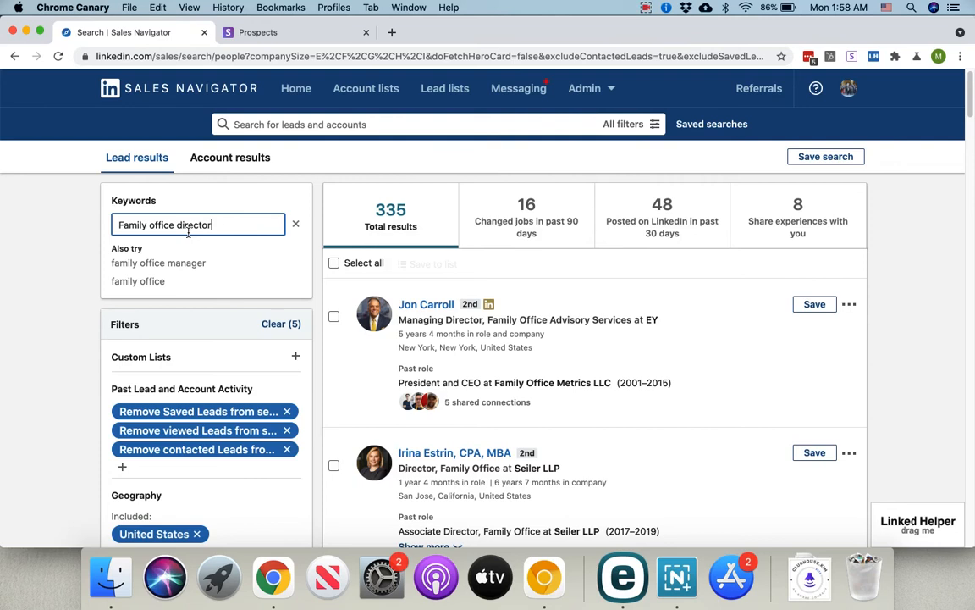
{"action": "scroll", "coordinate": [188, 254], "scroll_direction": "down", "scroll_amount": 5}
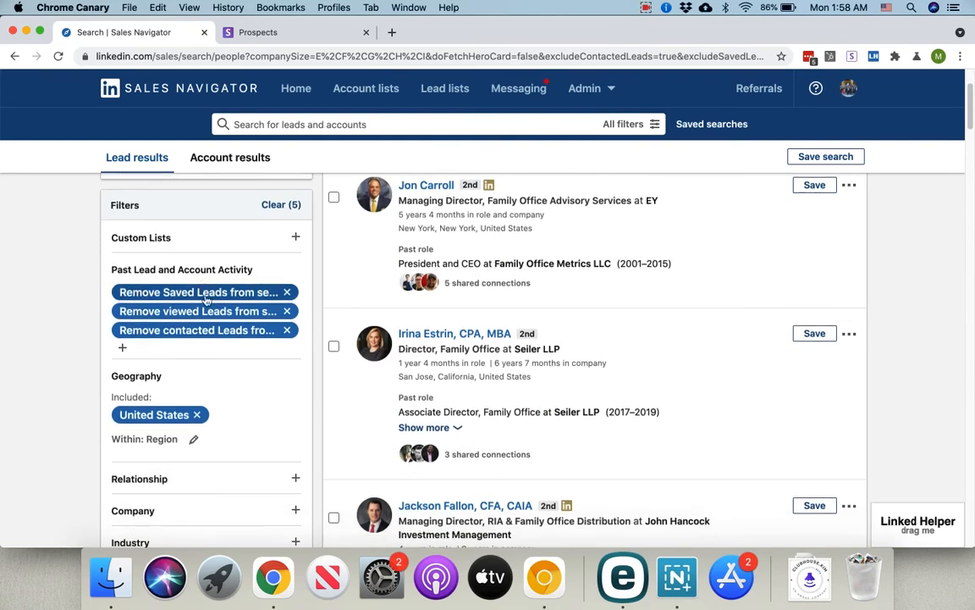
{"action": "scroll", "coordinate": [222, 314], "scroll_direction": "up", "scroll_amount": 5}
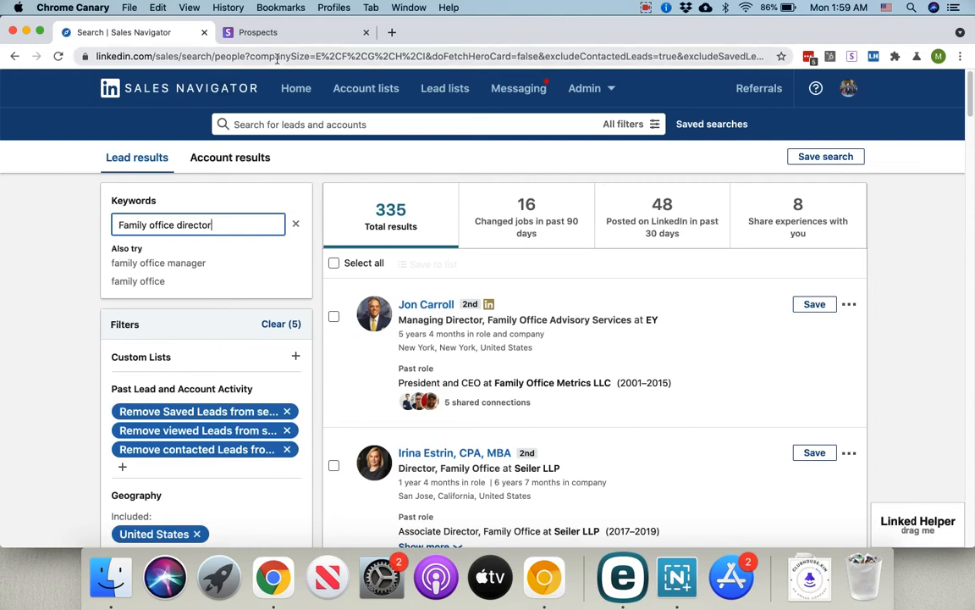
Step: In a new tab, find and read Snov.io's guide to installing LI Prospect Finder and Email Finder
{"action": "left_click", "coordinate": [391, 32]}
{"action": "type", "text": "snov.io"}
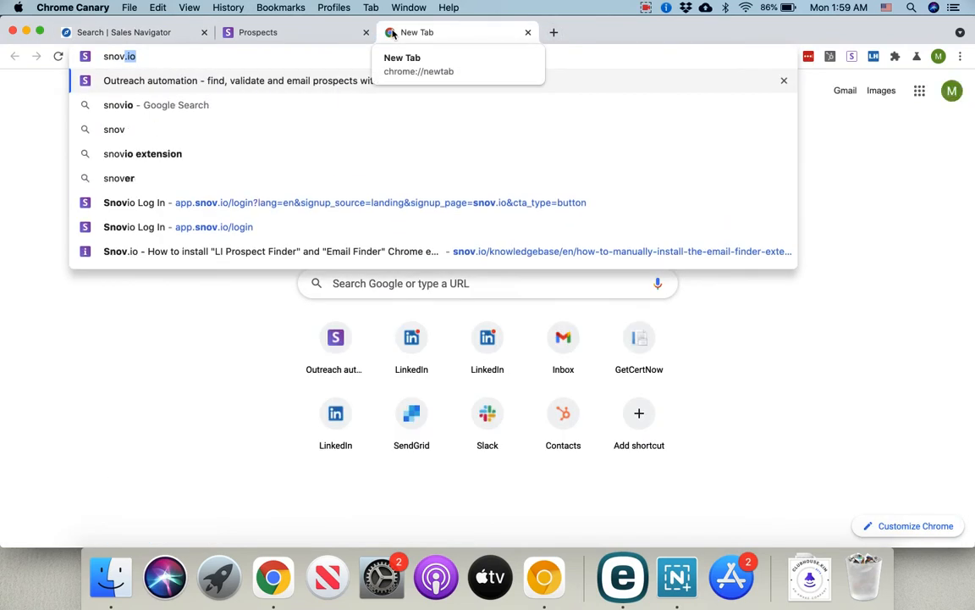
{"action": "left_click", "coordinate": [225, 257]}
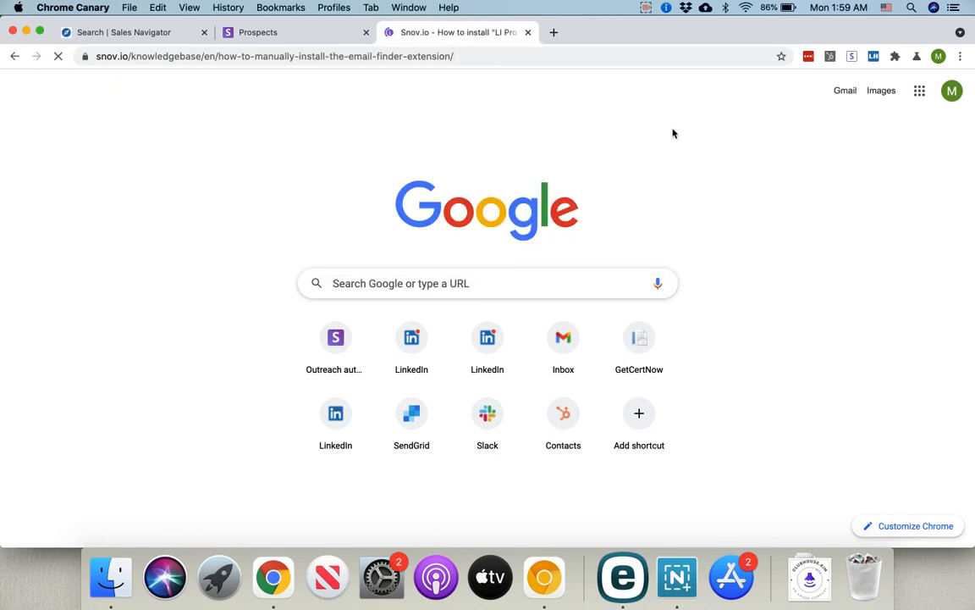
{"action": "scroll", "coordinate": [486, 308], "scroll_direction": "down", "scroll_amount": 2}
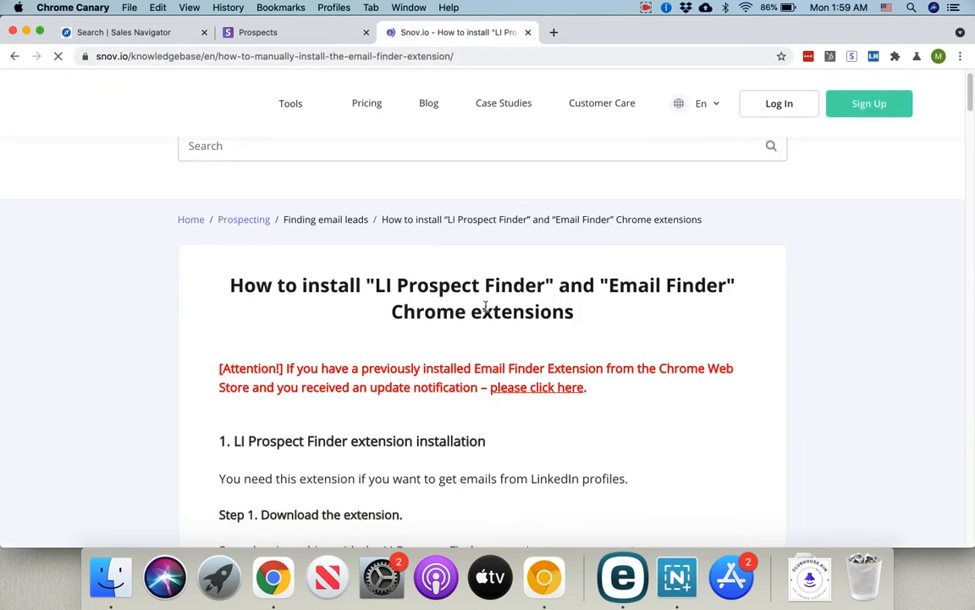
{"action": "scroll", "coordinate": [486, 307], "scroll_direction": "down", "scroll_amount": 5}
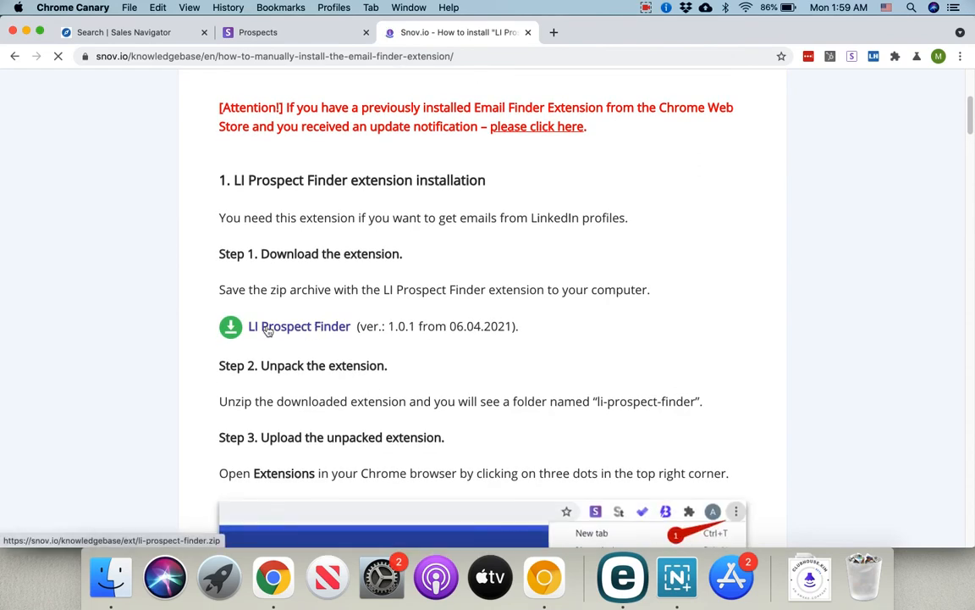
{"action": "scroll", "coordinate": [362, 334], "scroll_direction": "down", "scroll_amount": 1}
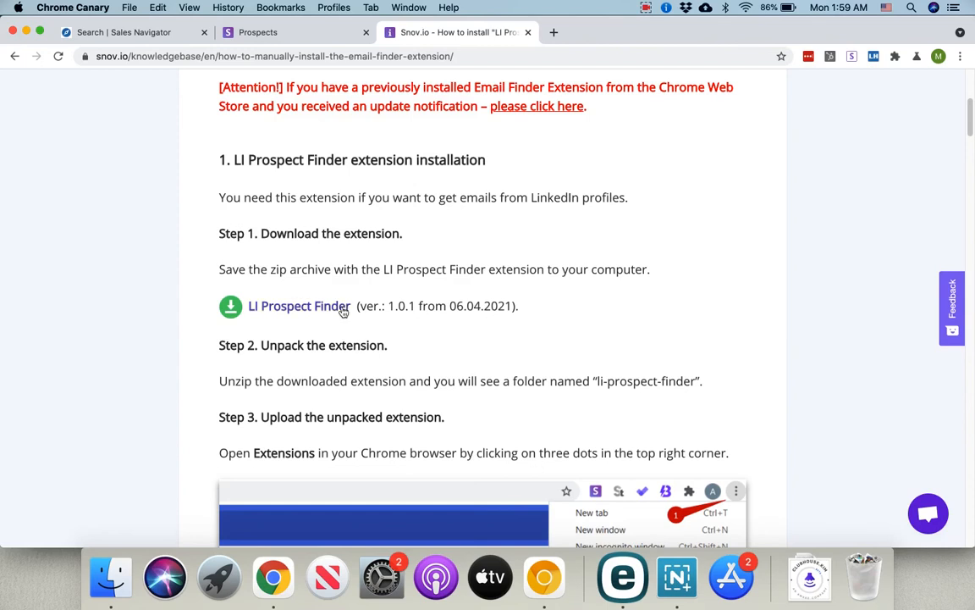
{"action": "scroll", "coordinate": [344, 312], "scroll_direction": "down", "scroll_amount": 12}
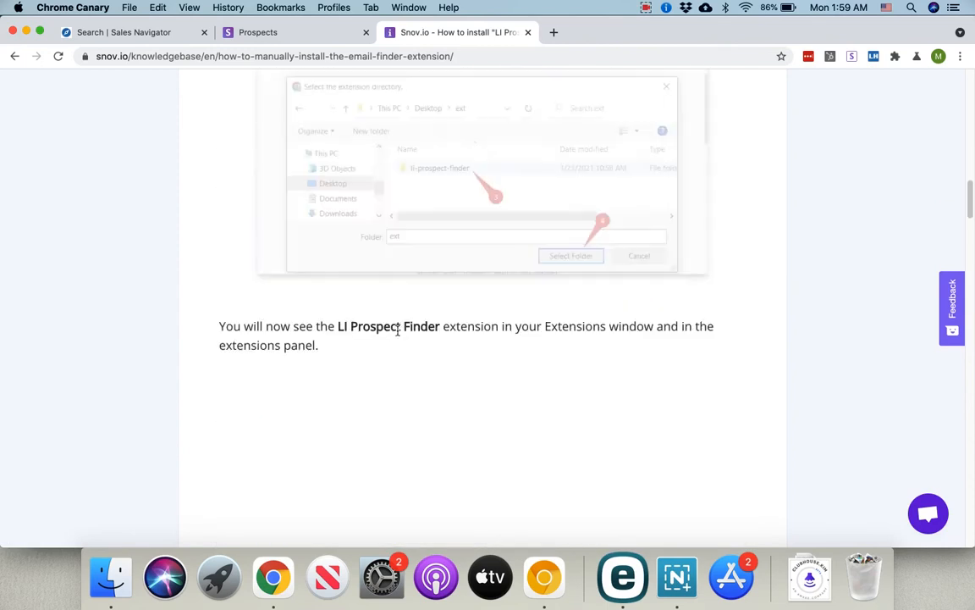
{"action": "scroll", "coordinate": [397, 330], "scroll_direction": "down", "scroll_amount": 10}
{"action": "scroll", "coordinate": [404, 329], "scroll_direction": "down", "scroll_amount": 3}
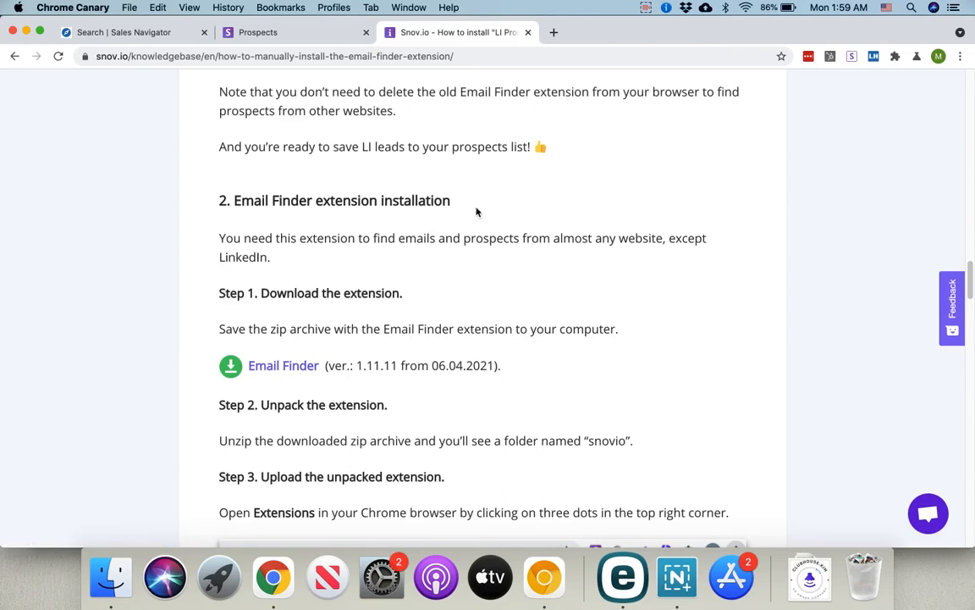
{"action": "scroll", "coordinate": [508, 210], "scroll_direction": "up", "scroll_amount": 20}
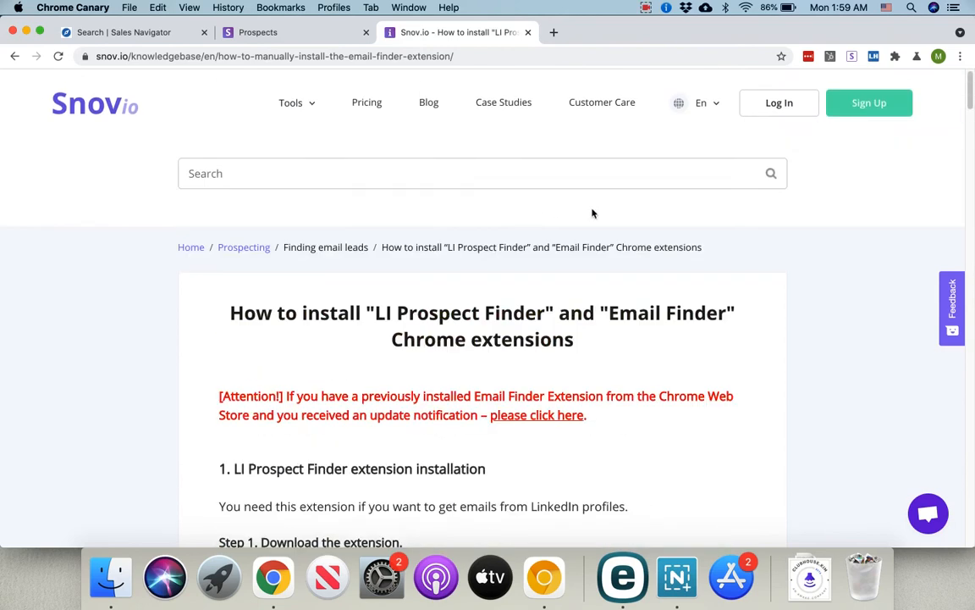
Step: Confirm Email Finder 1.11.11 and LI Prospect Finder 1.0.1 on Chrome's Extensions page, then return to the article
{"action": "left_click", "coordinate": [960, 56]}
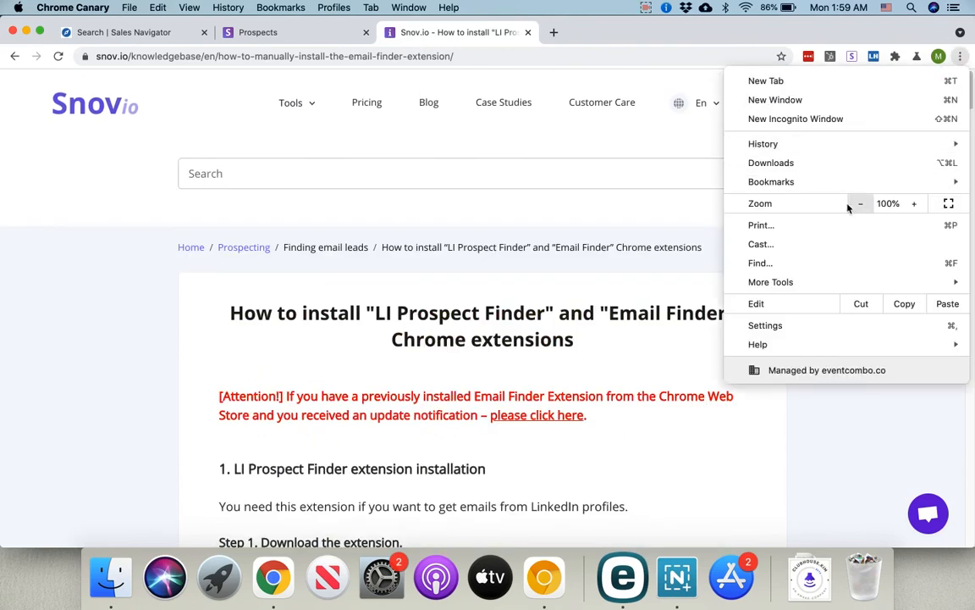
{"action": "mouse_move", "coordinate": [794, 285]}
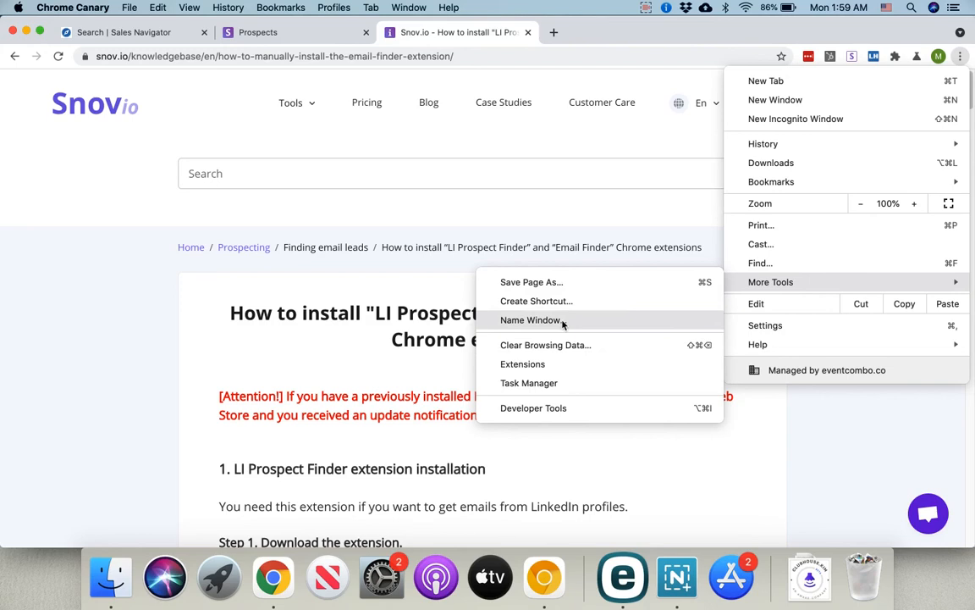
{"action": "left_click", "coordinate": [529, 364]}
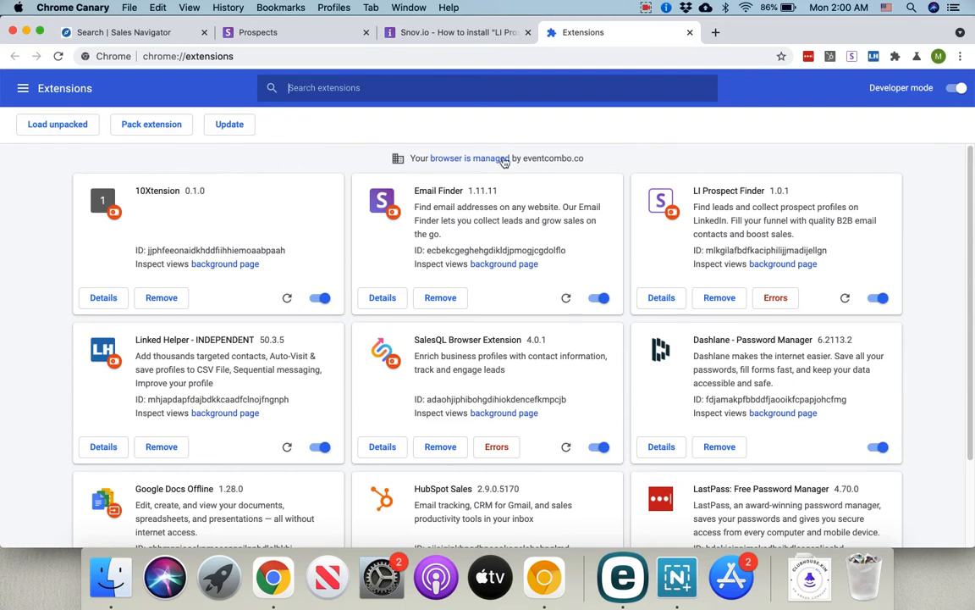
{"action": "left_click", "coordinate": [440, 32]}
{"action": "left_click", "coordinate": [411, 61]}
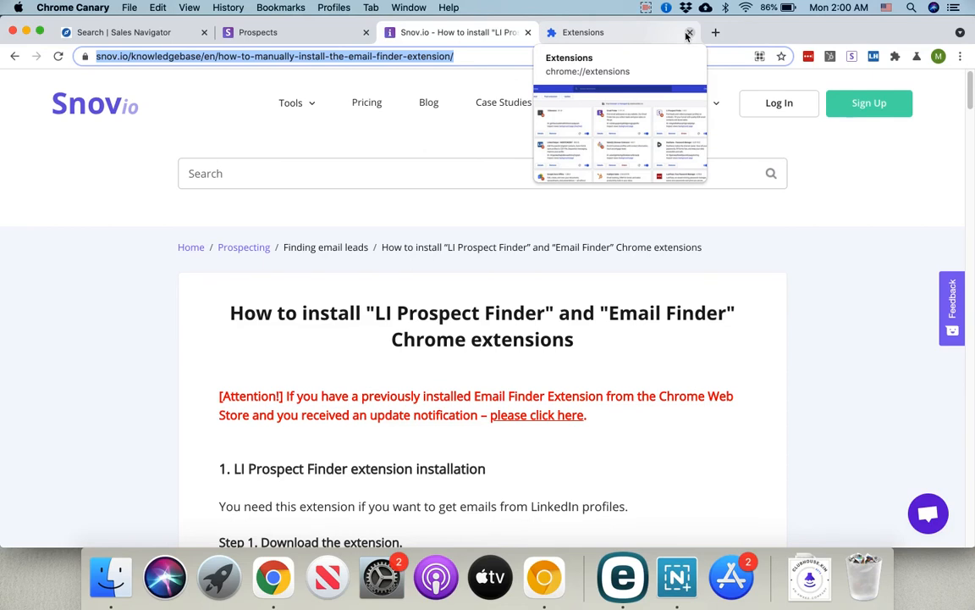
Step: Go back to Snov.io Prospects and check credit usage: 4624.5 of 5000 used
{"action": "left_click", "coordinate": [165, 34]}
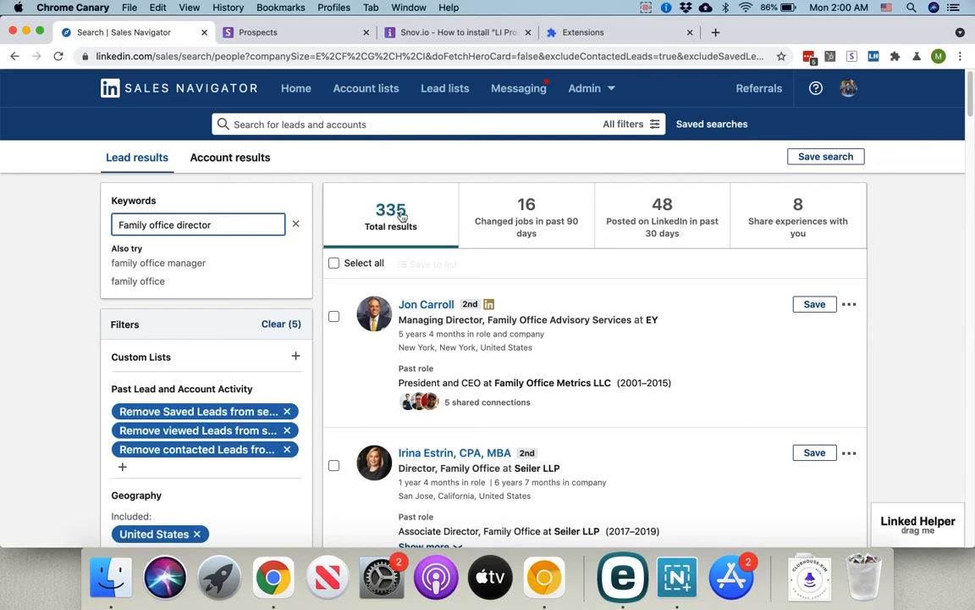
{"action": "left_click", "coordinate": [248, 36]}
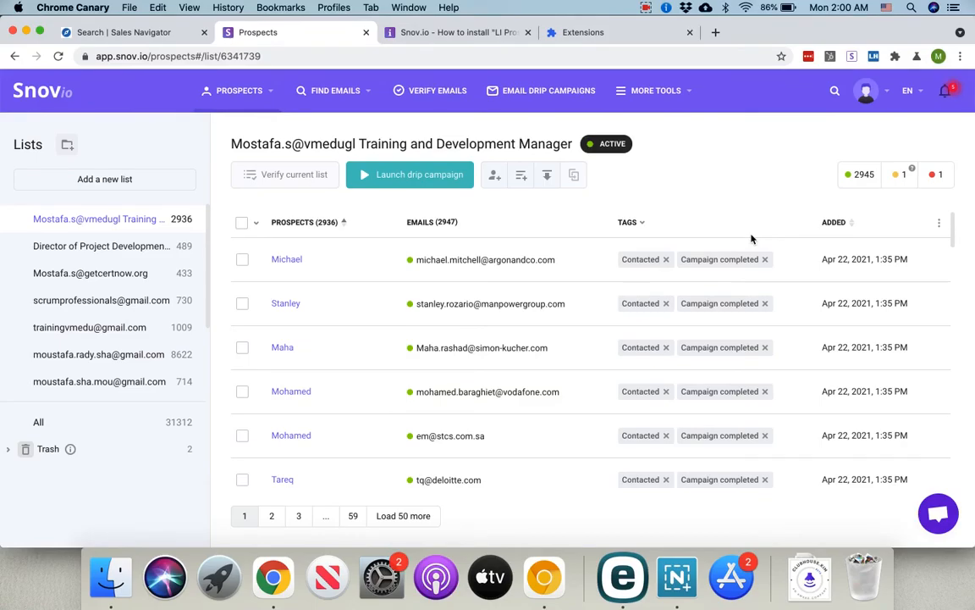
{"action": "left_click", "coordinate": [889, 95]}
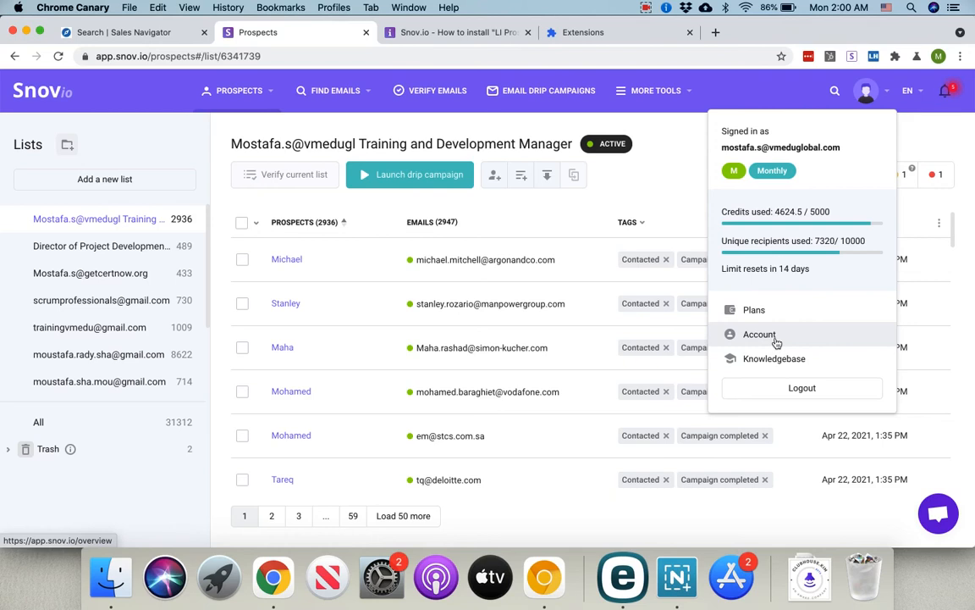
Step: Search 'snov pricing' in a new tab and show Snov.io's monthly plan prices
{"action": "left_click", "coordinate": [717, 33]}
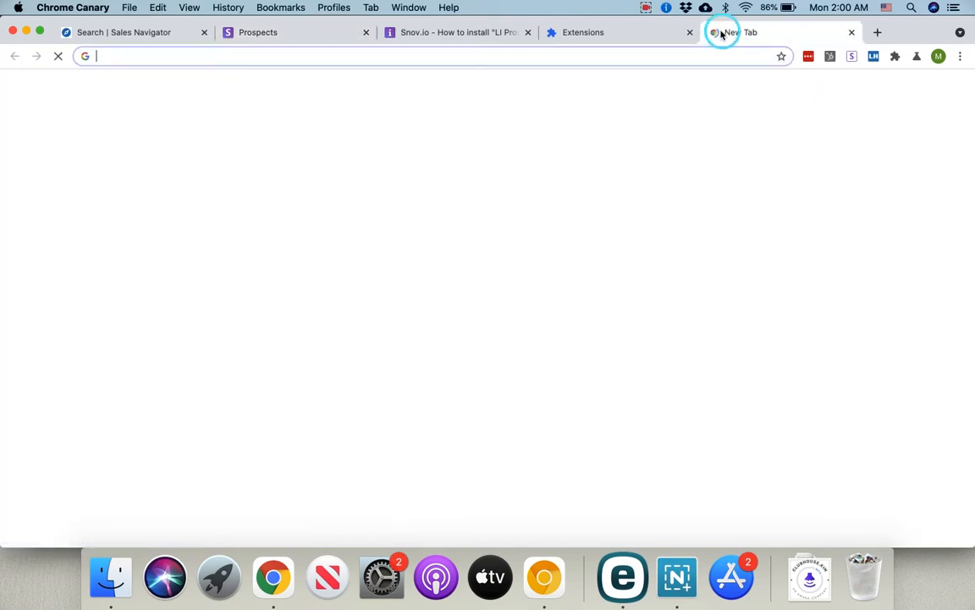
{"action": "type", "text": "snov"}
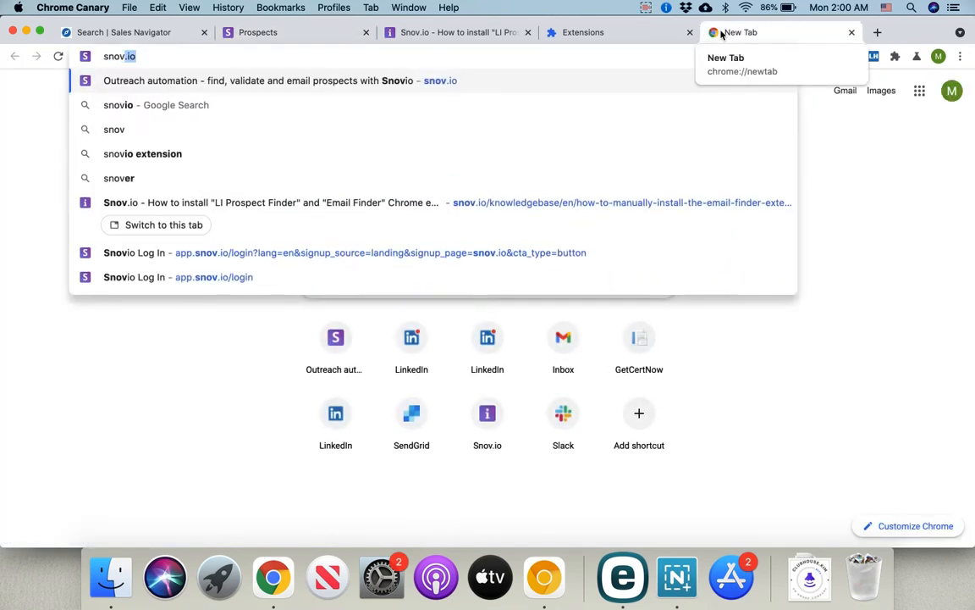
{"action": "type", "text": " pricing"}
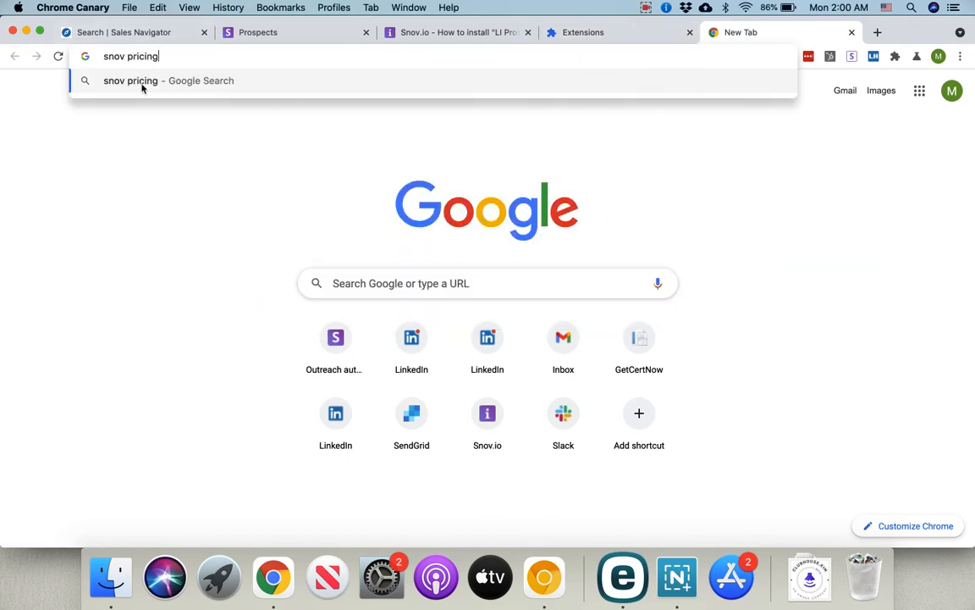
{"action": "left_click", "coordinate": [144, 82]}
{"action": "left_click", "coordinate": [156, 279]}
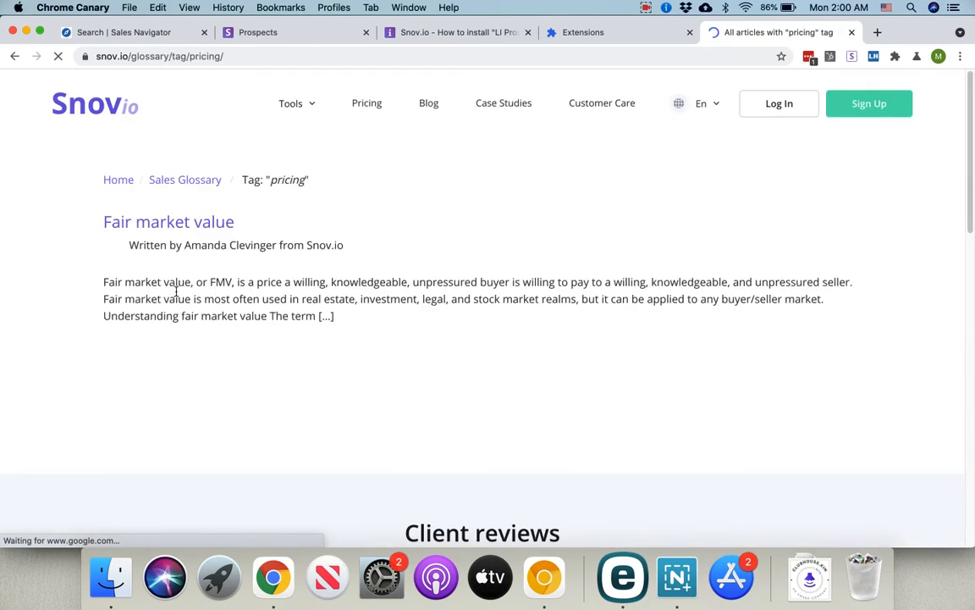
{"action": "left_click", "coordinate": [355, 106]}
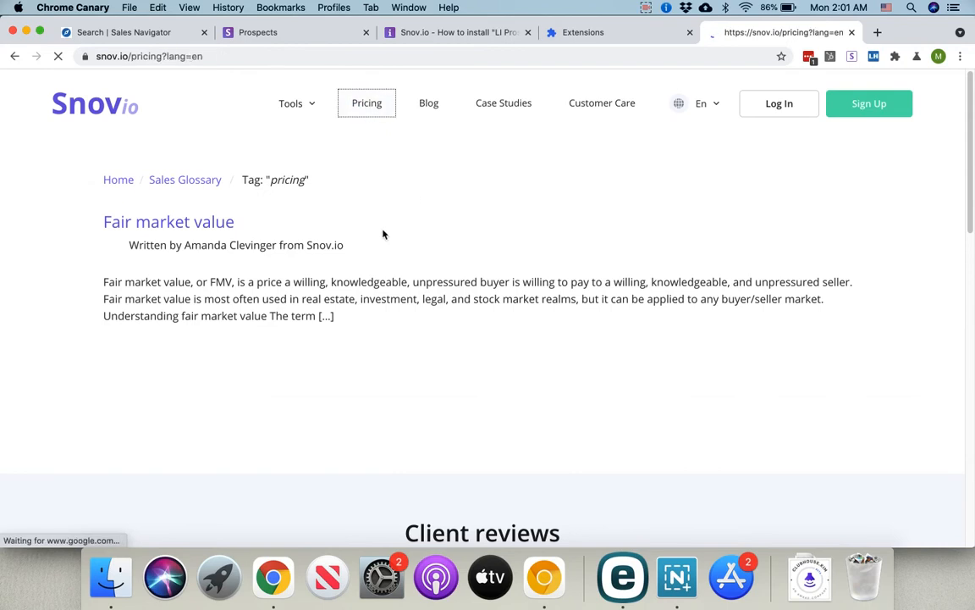
{"action": "scroll", "coordinate": [396, 272], "scroll_direction": "down", "scroll_amount": 2}
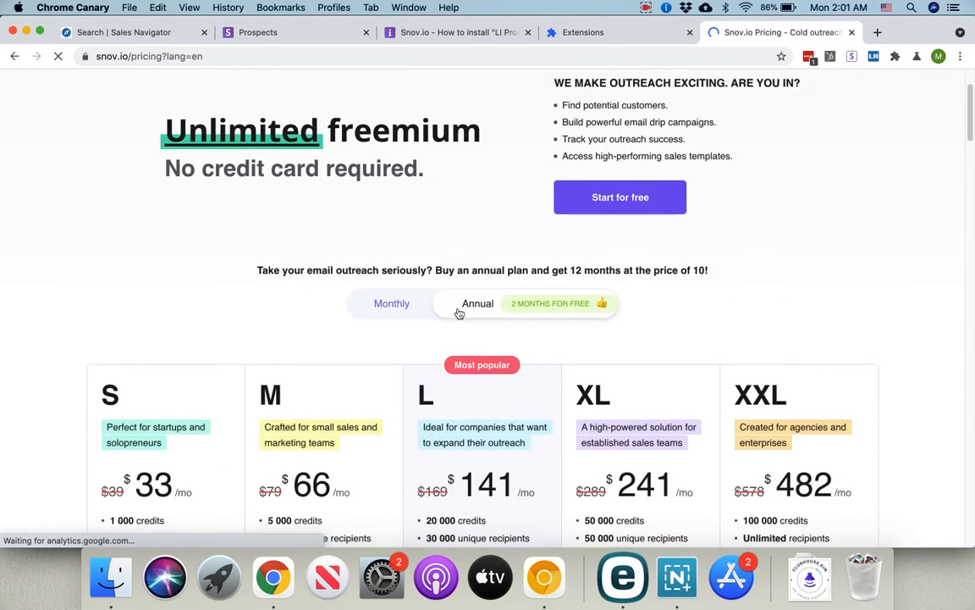
{"action": "left_click", "coordinate": [402, 302]}
Step: Highlight the M plan's 5,000 credits, 10,000 recipients and unlimited users, then return to Prospects
{"action": "scroll", "coordinate": [441, 260], "scroll_direction": "down", "scroll_amount": 2}
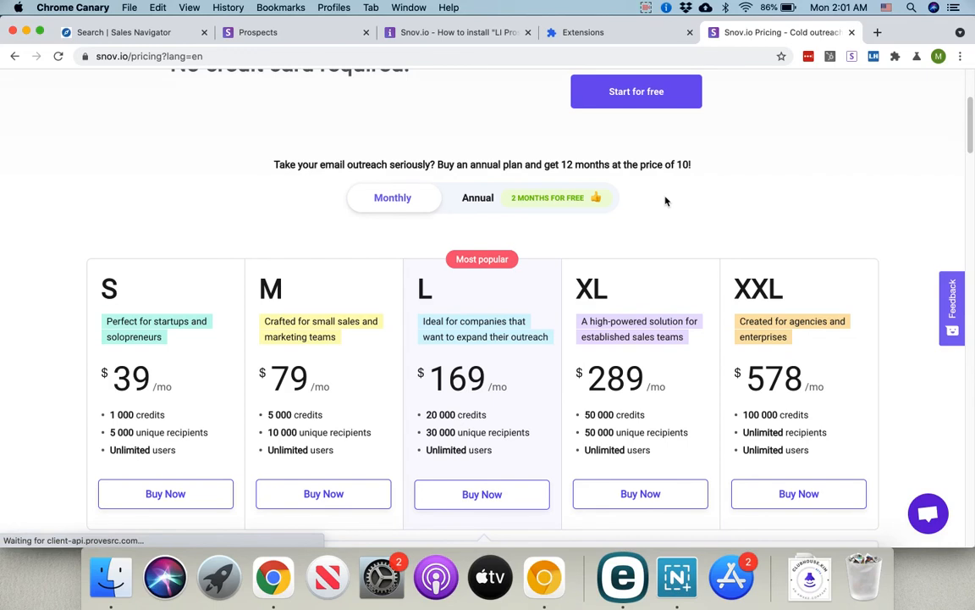
{"action": "scroll", "coordinate": [327, 256], "scroll_direction": "down", "scroll_amount": 1}
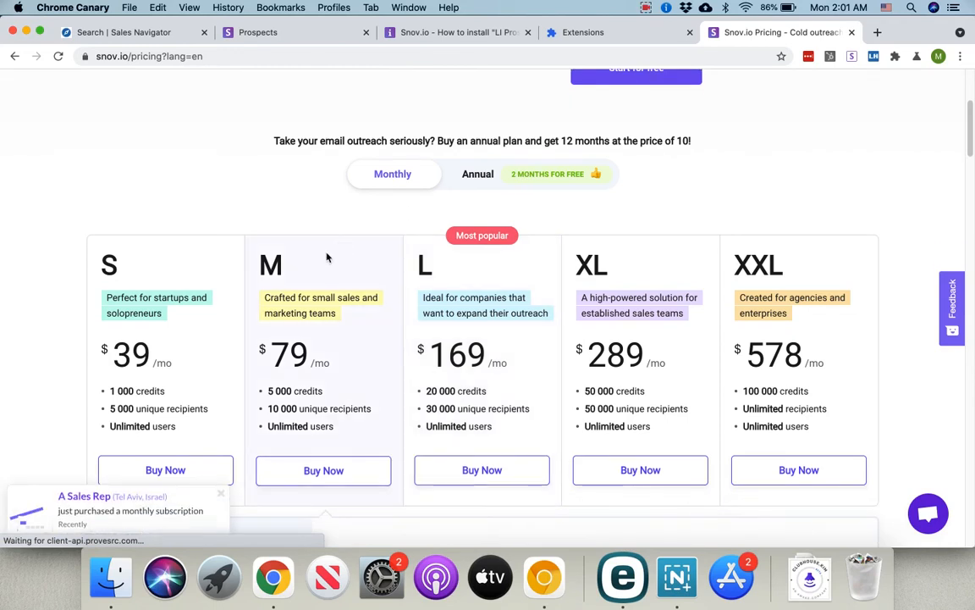
{"action": "scroll", "coordinate": [300, 282], "scroll_direction": "down", "scroll_amount": 1}
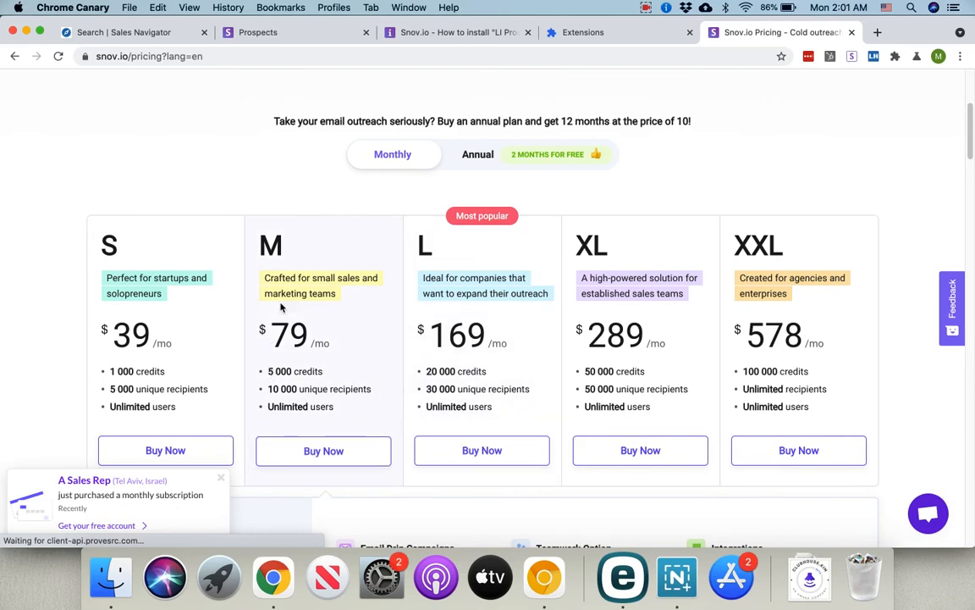
{"action": "left_click_drag", "start_coordinate": [265, 371], "coordinate": [331, 380]}
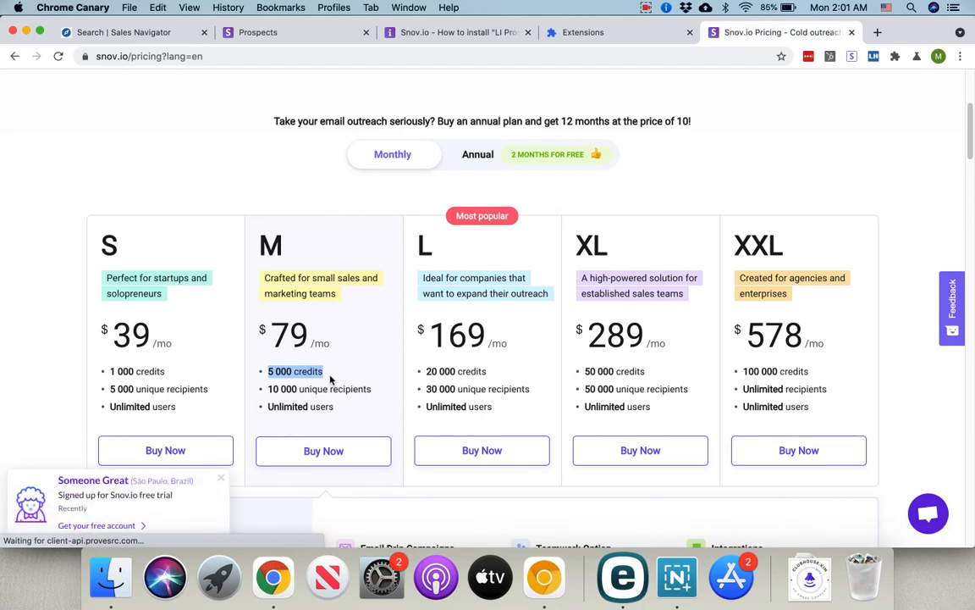
{"action": "left_click", "coordinate": [330, 384]}
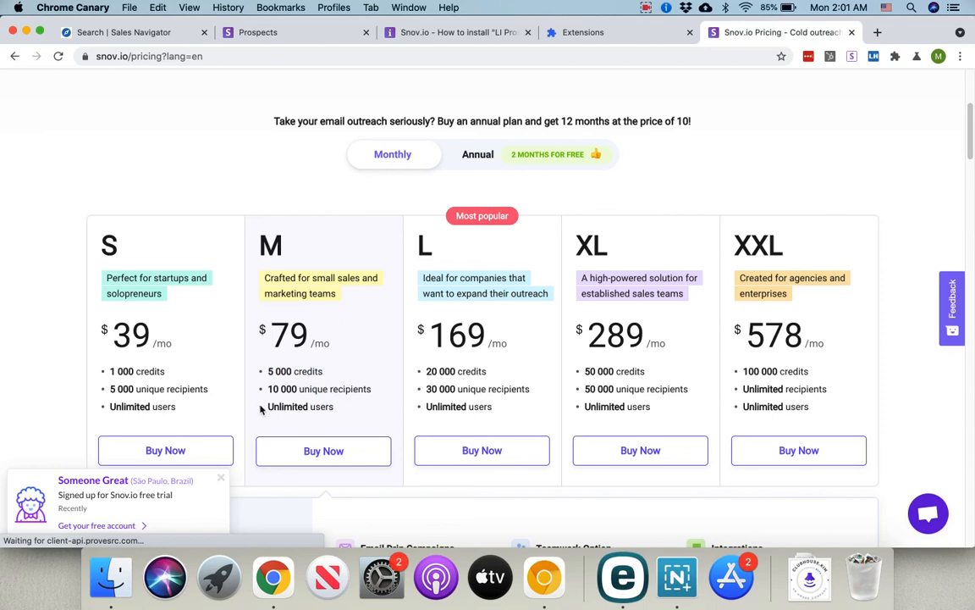
{"action": "left_click_drag", "start_coordinate": [263, 389], "coordinate": [373, 391]}
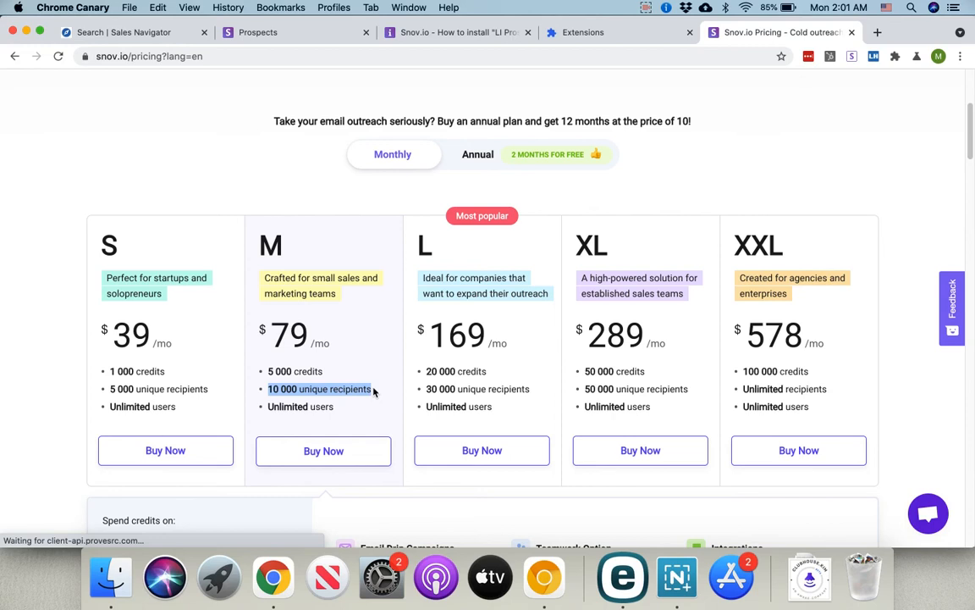
{"action": "left_click", "coordinate": [283, 418]}
{"action": "left_click_drag", "start_coordinate": [269, 407], "coordinate": [337, 408]}
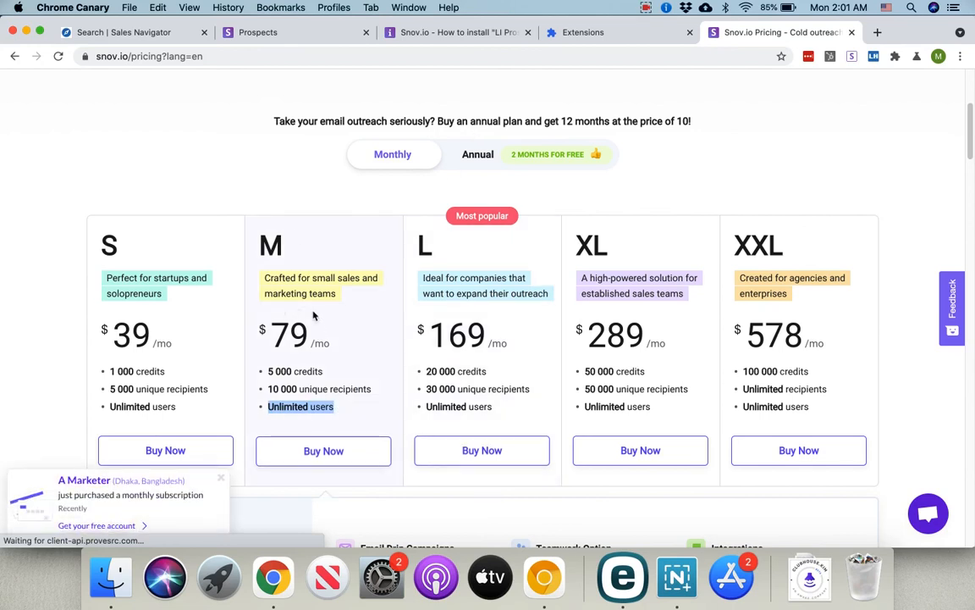
{"action": "left_click", "coordinate": [313, 35]}
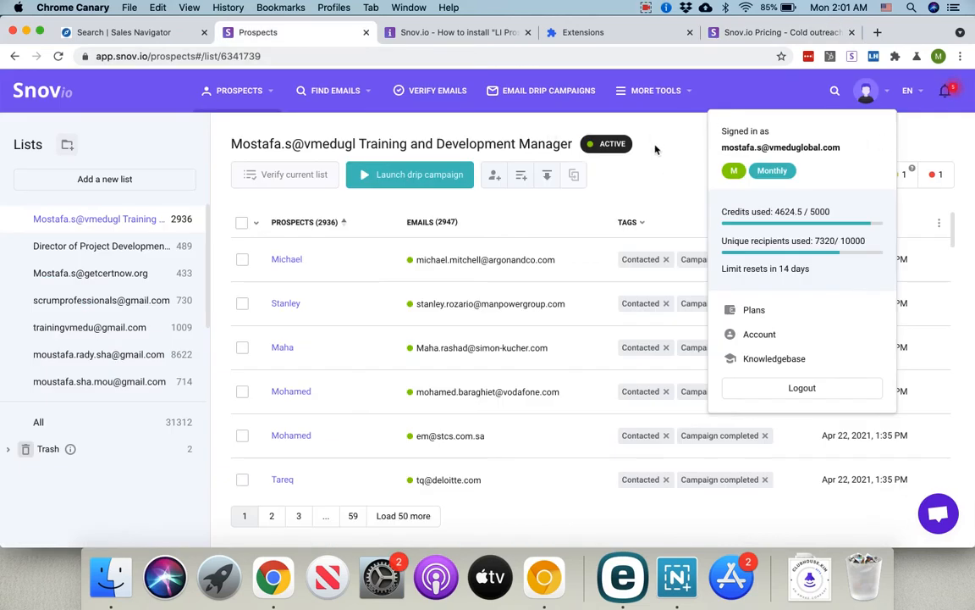
Step: Open account settings and review the connected sending accounts, including the GetCertNow one
{"action": "left_click", "coordinate": [766, 335]}
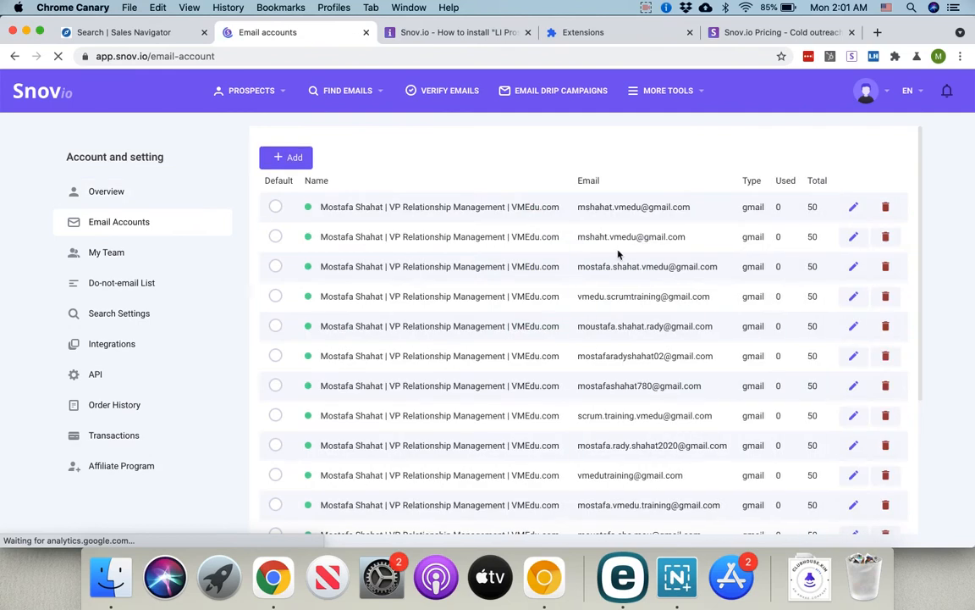
{"action": "scroll", "coordinate": [620, 221], "scroll_direction": "down", "scroll_amount": 3}
{"action": "scroll", "coordinate": [643, 224], "scroll_direction": "up", "scroll_amount": 3}
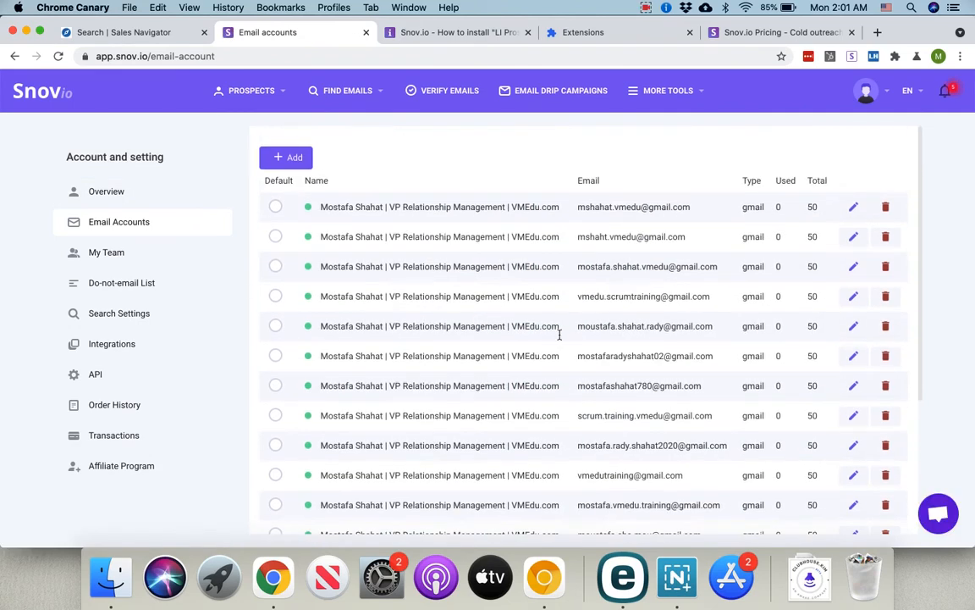
{"action": "scroll", "coordinate": [542, 319], "scroll_direction": "down", "scroll_amount": 3}
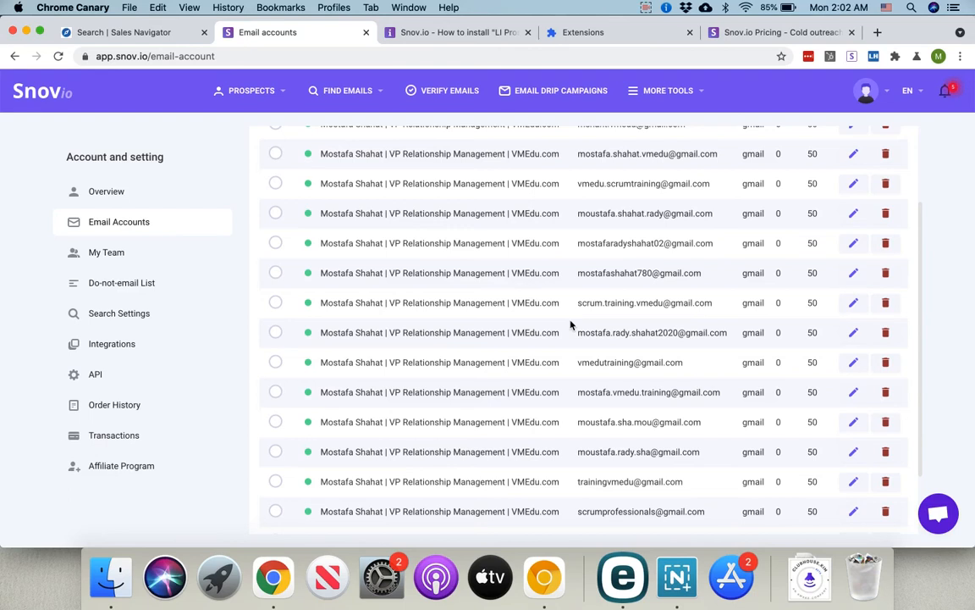
{"action": "scroll", "coordinate": [571, 325], "scroll_direction": "up", "scroll_amount": 3}
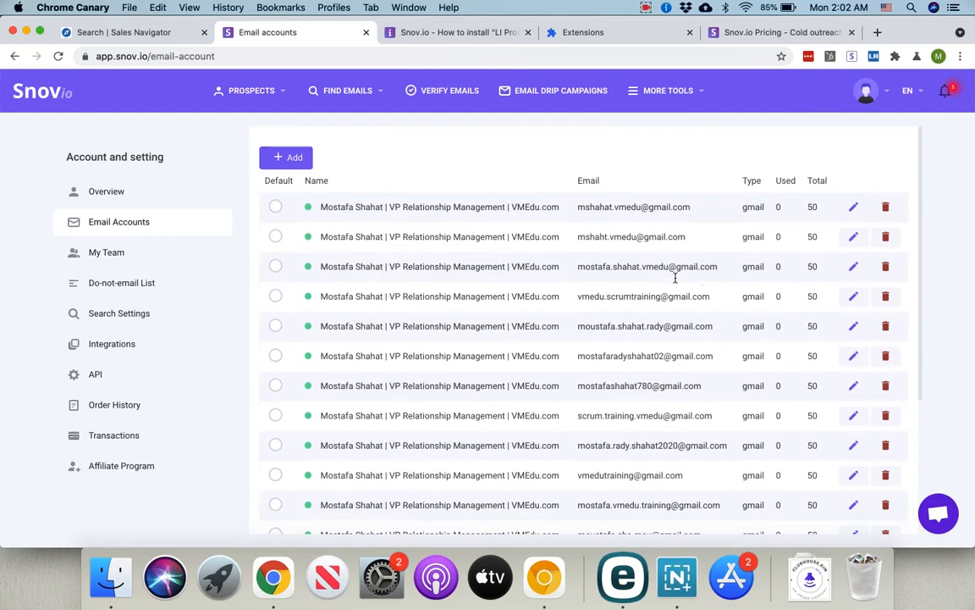
{"action": "scroll", "coordinate": [679, 271], "scroll_direction": "down", "scroll_amount": 5}
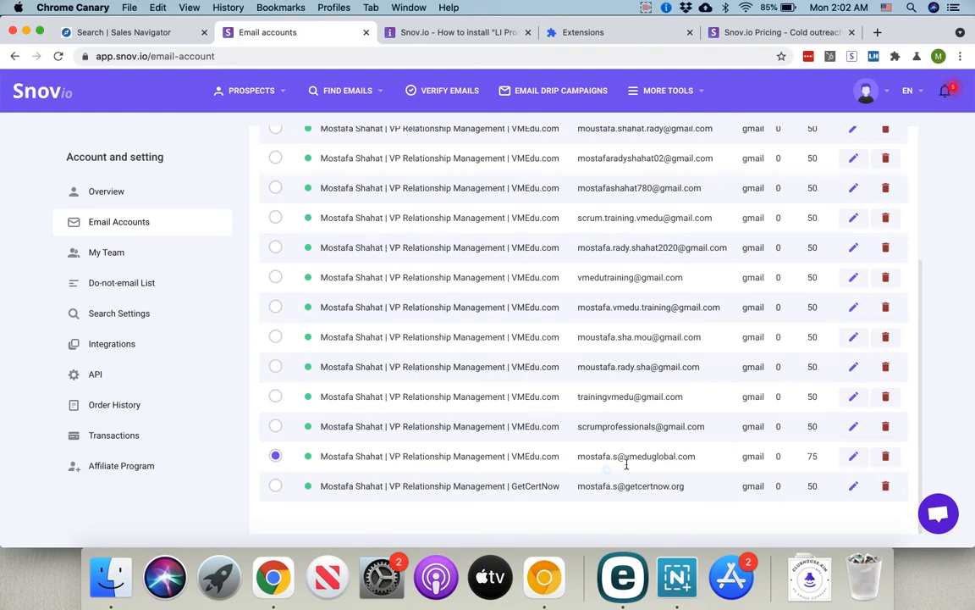
{"action": "left_click_drag", "start_coordinate": [621, 464], "coordinate": [694, 477]}
{"action": "left_click_drag", "start_coordinate": [621, 489], "coordinate": [664, 492]}
Step: Start adding an email account to bring up the Gmail, SMTP, Outlook and Exchange choices
{"action": "scroll", "coordinate": [661, 421], "scroll_direction": "up", "scroll_amount": 5}
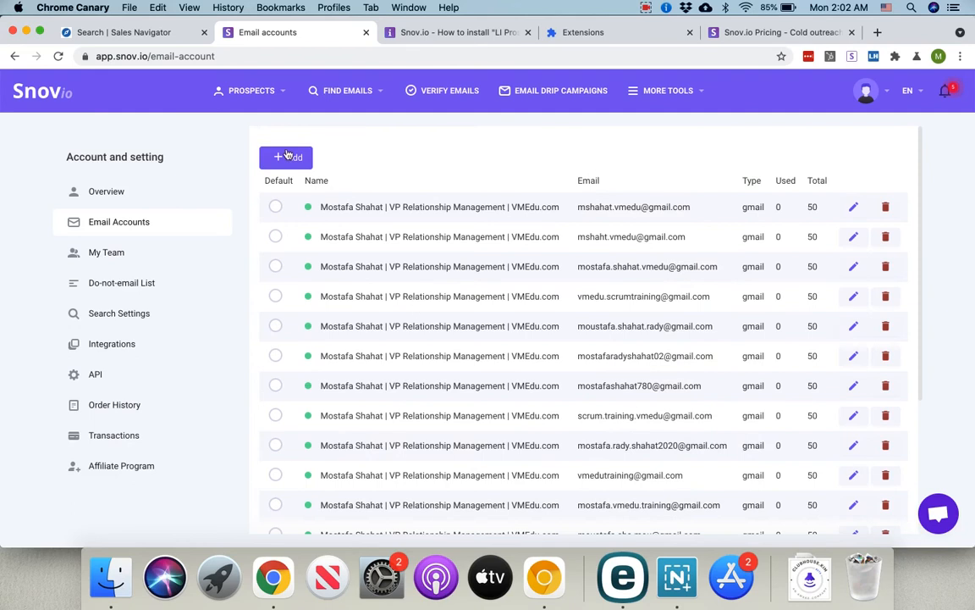
{"action": "scroll", "coordinate": [805, 263], "scroll_direction": "down", "scroll_amount": 5}
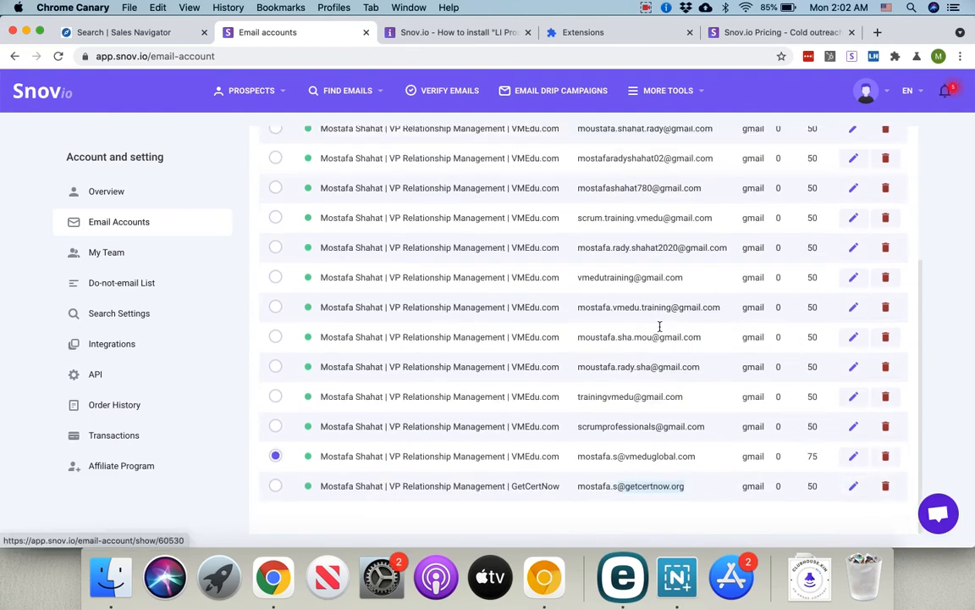
{"action": "scroll", "coordinate": [270, 161], "scroll_direction": "up", "scroll_amount": 5}
{"action": "left_click", "coordinate": [279, 156]}
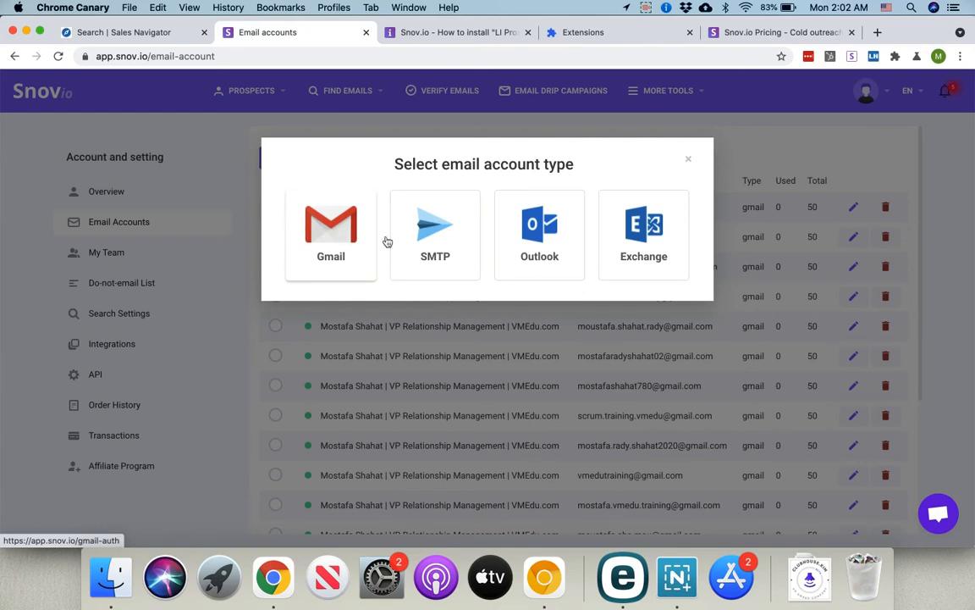
Step: Dismiss the chooser and open the GetCertNow account's settings: 50 messages/day, 600-second delay
{"action": "left_click", "coordinate": [691, 160]}
{"action": "scroll", "coordinate": [642, 327], "scroll_direction": "down", "scroll_amount": 5}
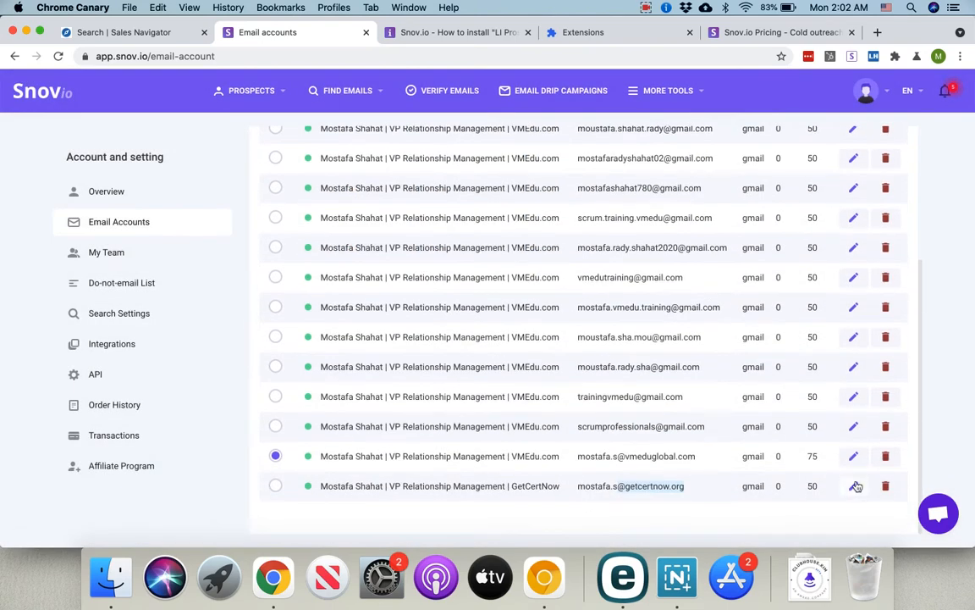
{"action": "left_click", "coordinate": [855, 486]}
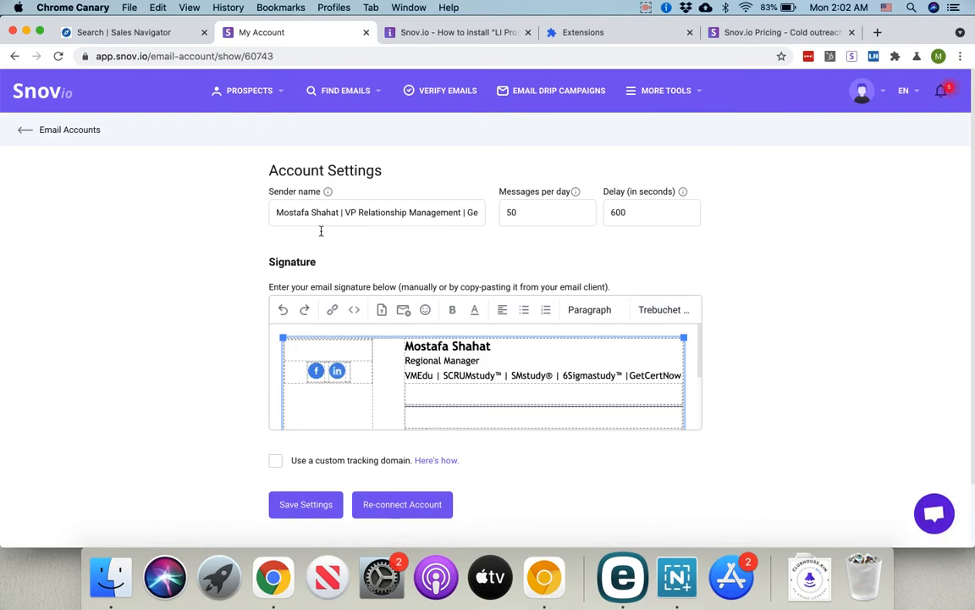
{"action": "left_click_drag", "start_coordinate": [278, 220], "coordinate": [497, 228]}
{"action": "left_click", "coordinate": [420, 251]}
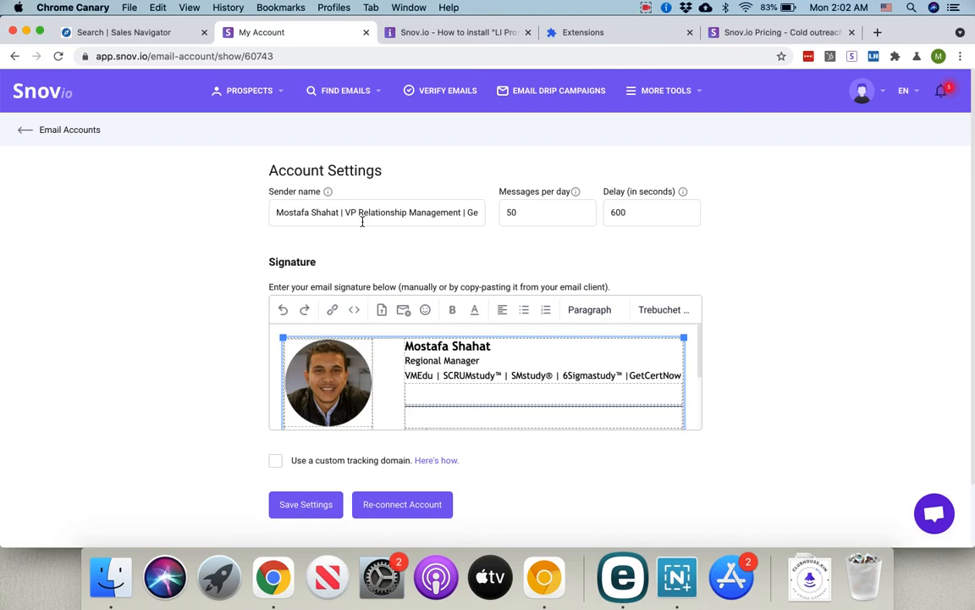
{"action": "left_click", "coordinate": [877, 33]}
Step: Switch to a different Google account and open Gmail from the Google apps list
{"action": "left_click", "coordinate": [952, 90]}
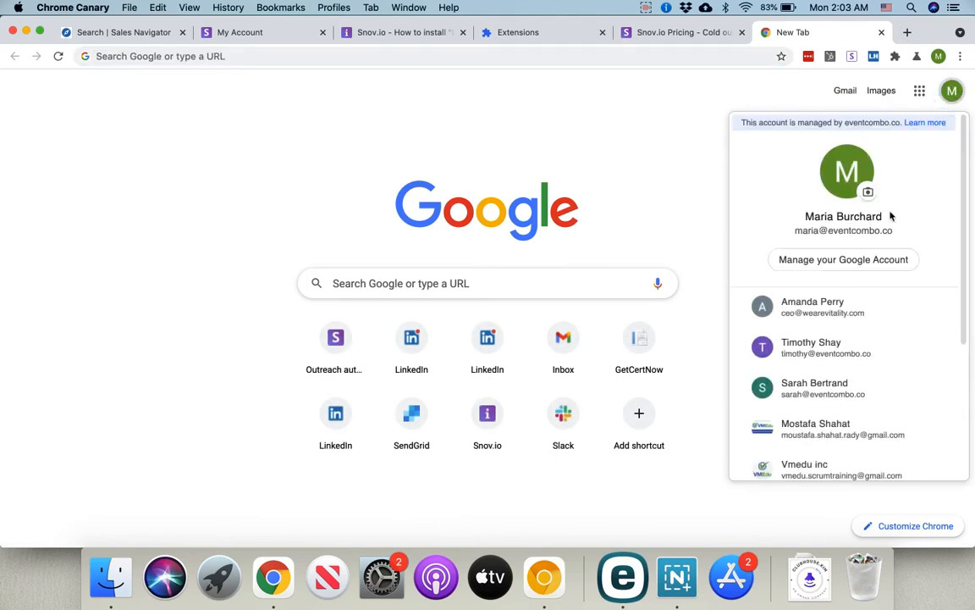
{"action": "scroll", "coordinate": [851, 296], "scroll_direction": "down", "scroll_amount": 3}
{"action": "left_click", "coordinate": [779, 303]}
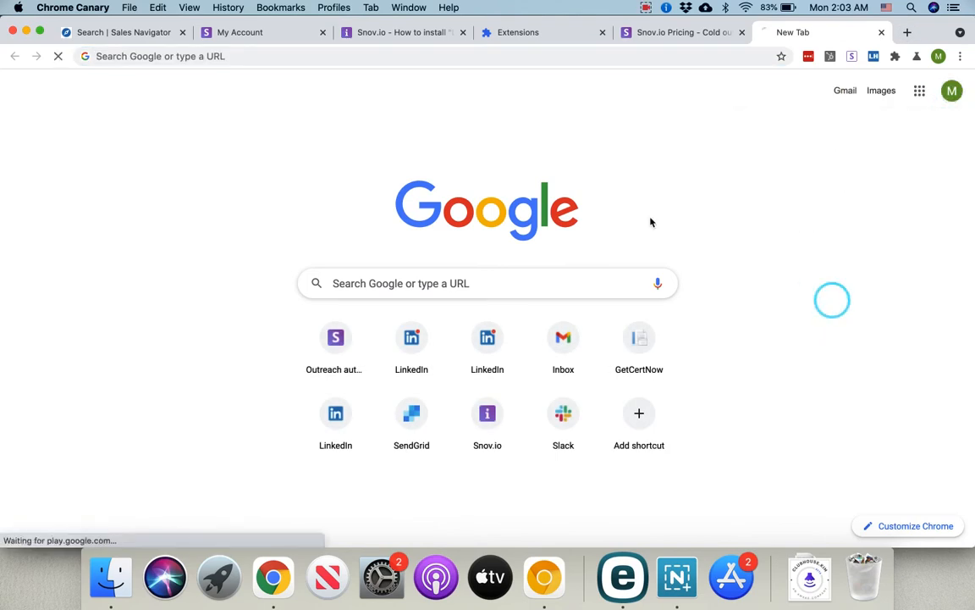
{"action": "left_click", "coordinate": [920, 89]}
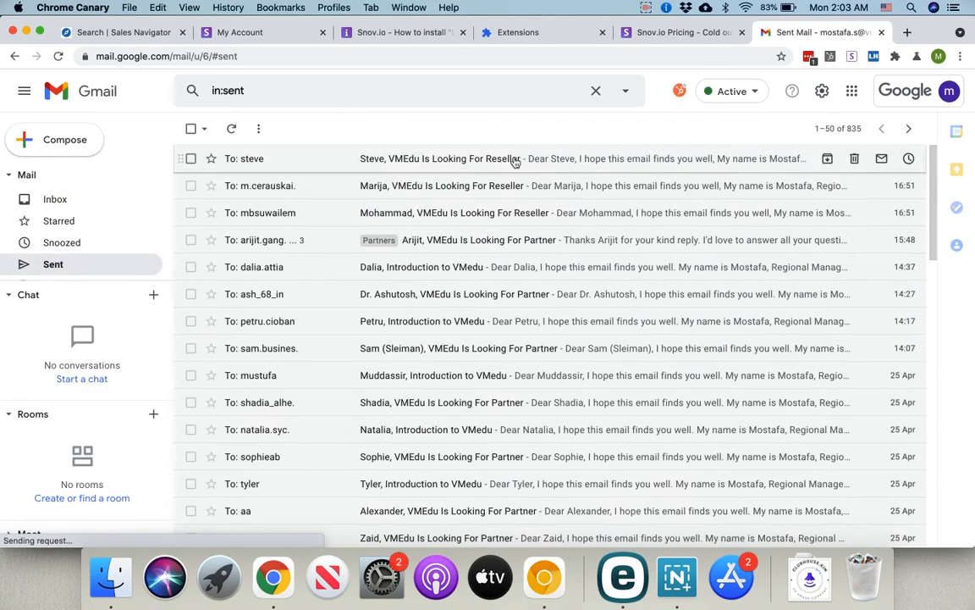
{"action": "scroll", "coordinate": [475, 247], "scroll_direction": "down", "scroll_amount": 3}
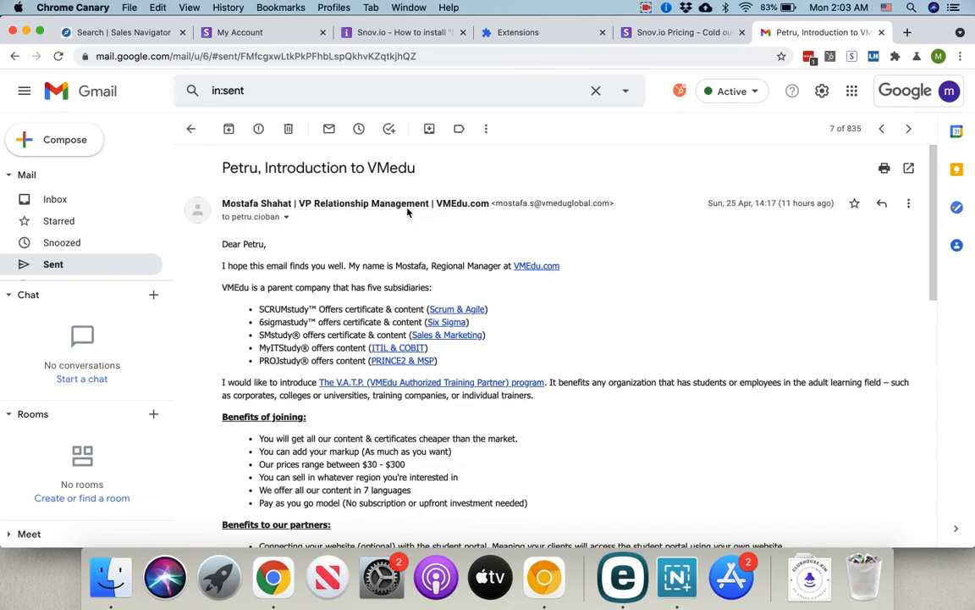
Step: Select the sent VMedu email's sender display-name line and review its signature
{"action": "left_click_drag", "start_coordinate": [222, 204], "coordinate": [489, 204]}
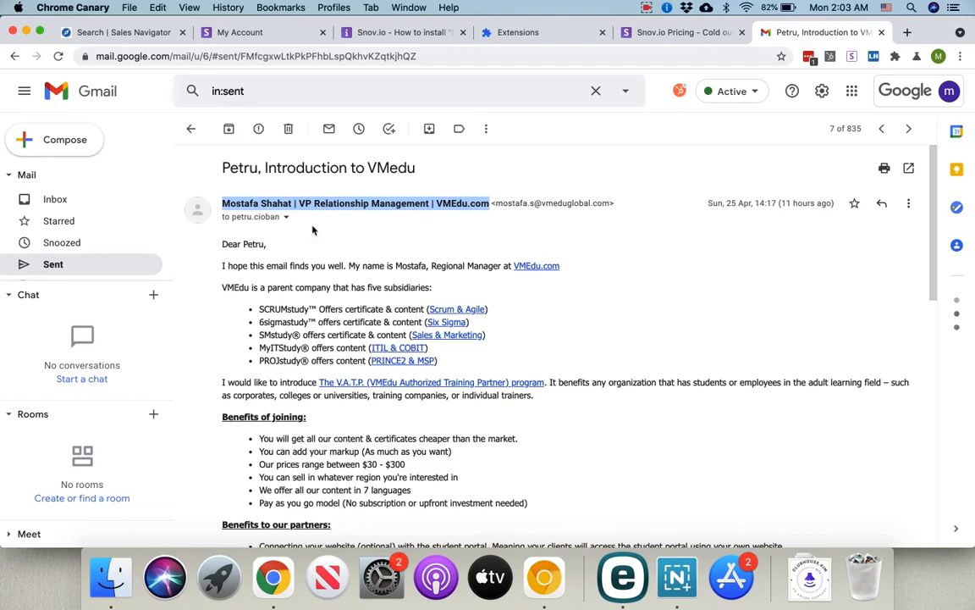
{"action": "scroll", "coordinate": [360, 313], "scroll_direction": "down", "scroll_amount": 10}
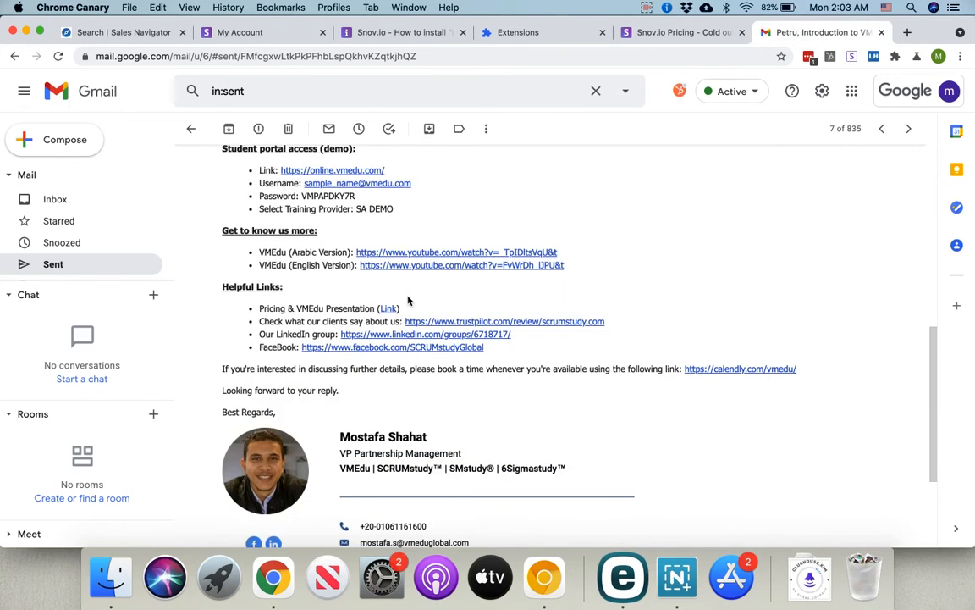
{"action": "scroll", "coordinate": [407, 300], "scroll_direction": "down", "scroll_amount": 5}
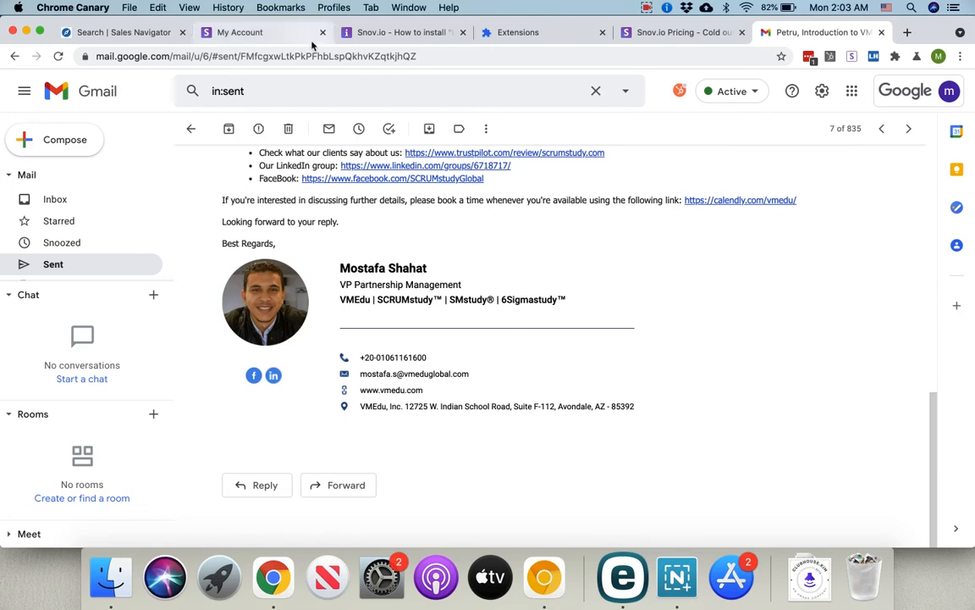
Step: Inspect the Snov.io account's photo signature in its HTML source view, then save the account settings
{"action": "left_click", "coordinate": [238, 33]}
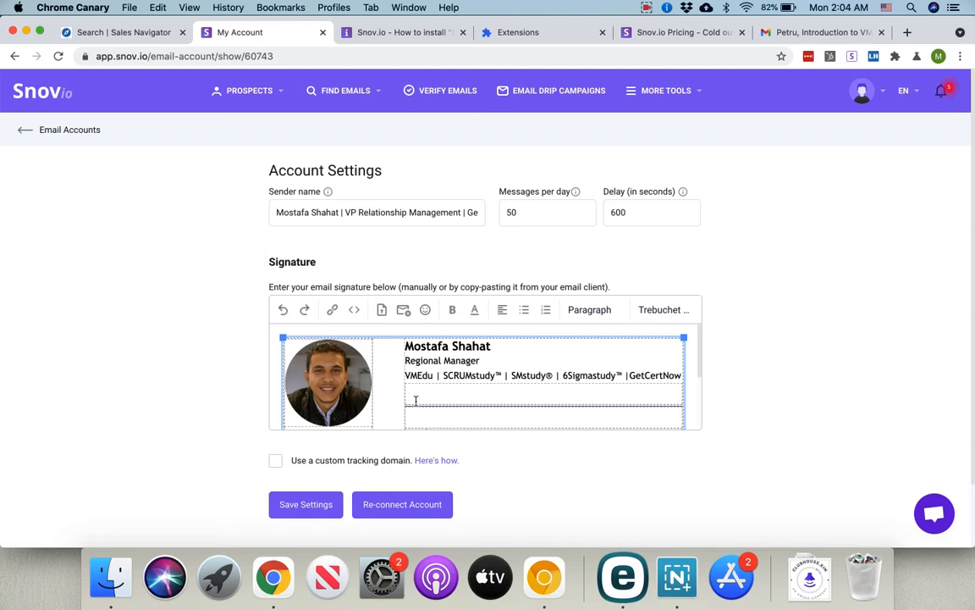
{"action": "scroll", "coordinate": [429, 392], "scroll_direction": "down", "scroll_amount": 3}
{"action": "scroll", "coordinate": [441, 373], "scroll_direction": "up", "scroll_amount": 3}
{"action": "left_click", "coordinate": [354, 309]}
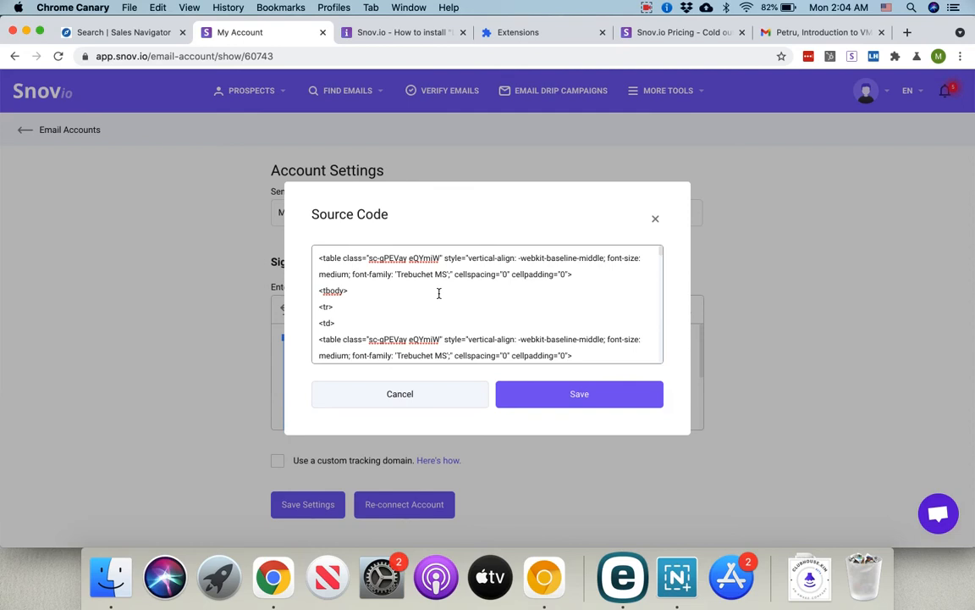
{"action": "left_click", "coordinate": [655, 219]}
{"action": "scroll", "coordinate": [445, 381], "scroll_direction": "down", "scroll_amount": 2}
{"action": "scroll", "coordinate": [445, 381], "scroll_direction": "down", "scroll_amount": 2}
{"action": "scroll", "coordinate": [446, 381], "scroll_direction": "up", "scroll_amount": 5}
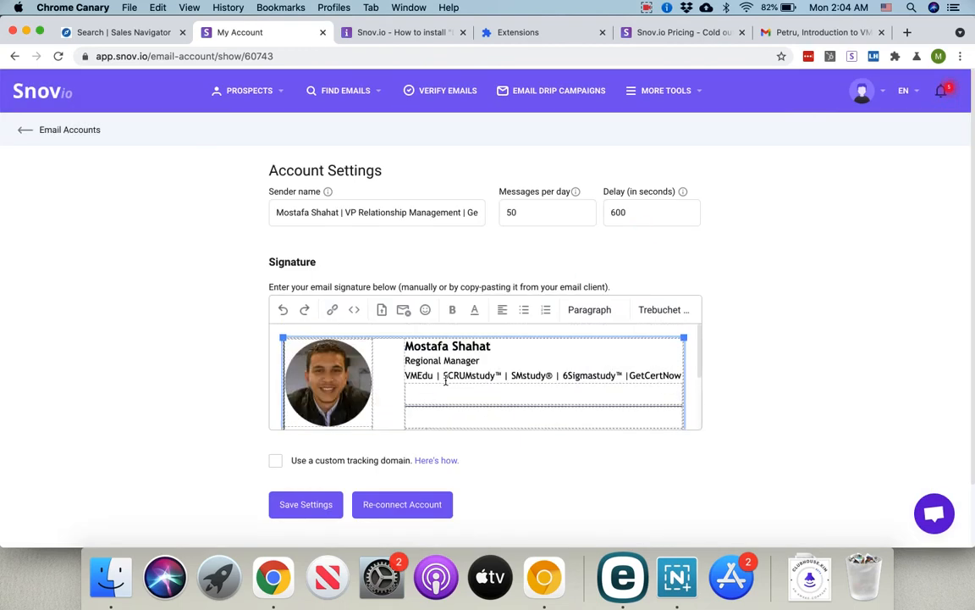
{"action": "left_click", "coordinate": [308, 506]}
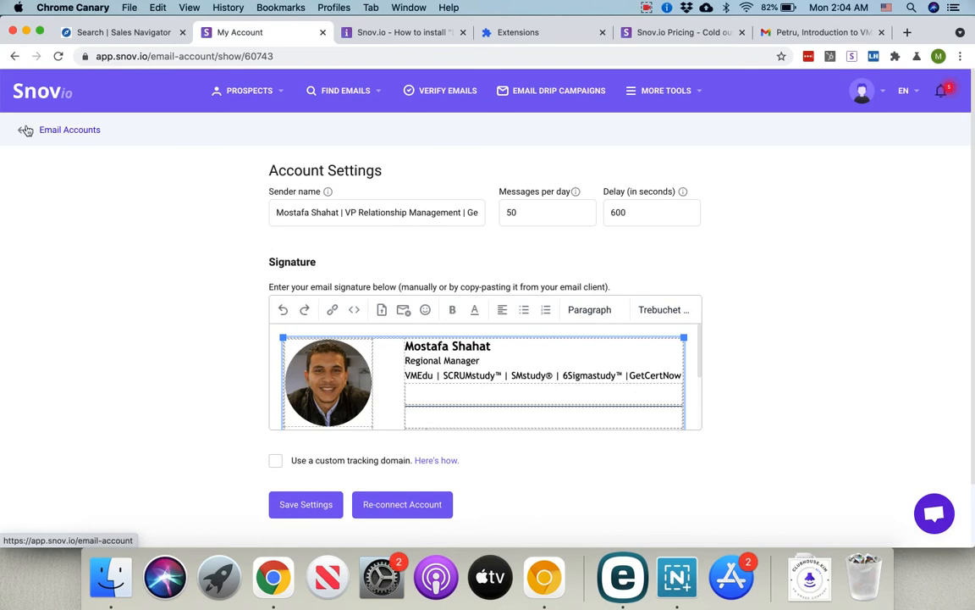
Step: On the Sales Navigator lead results, open the Snov.io extension and check its destination prospects list
{"action": "left_click", "coordinate": [8, 136]}
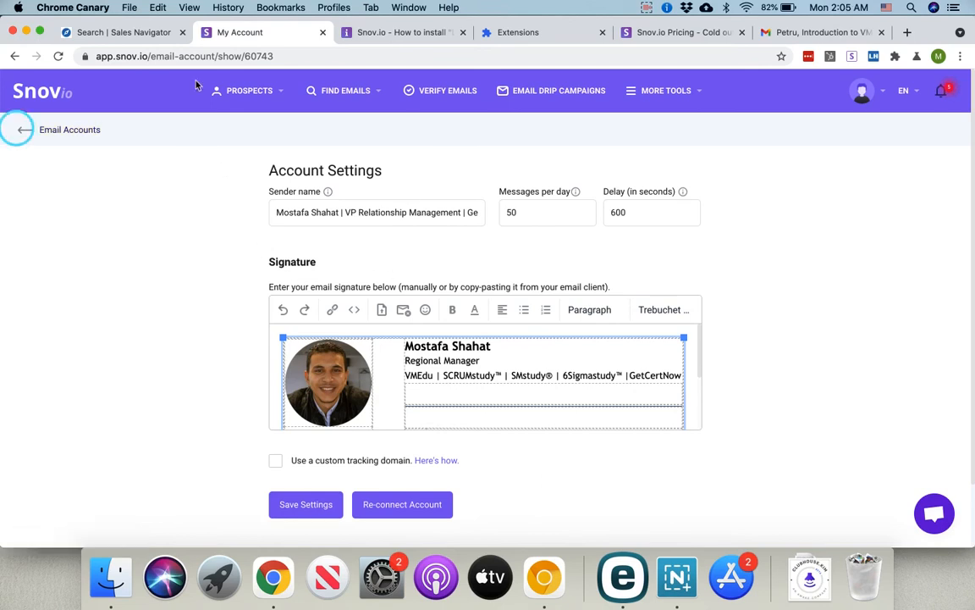
{"action": "left_click", "coordinate": [113, 34]}
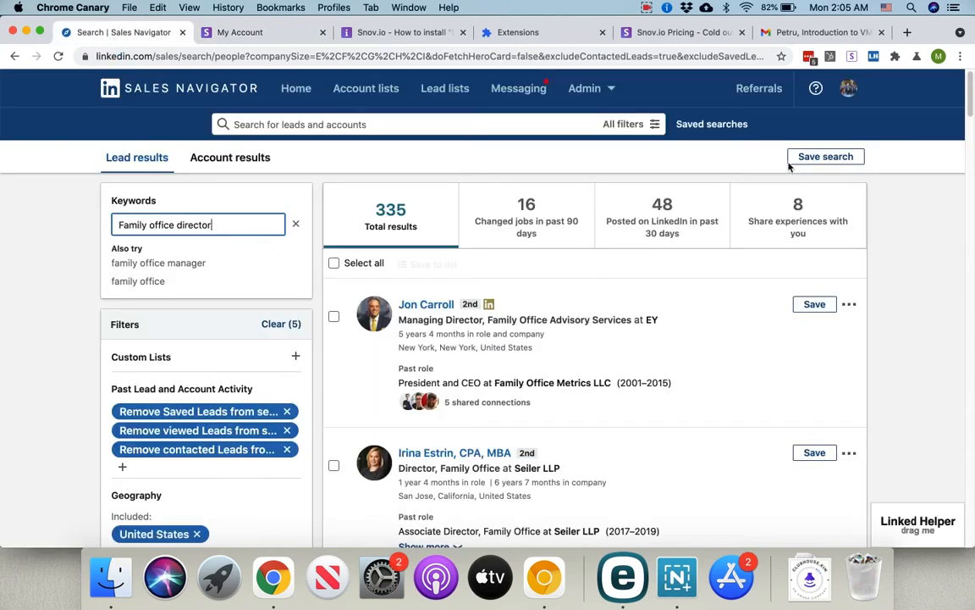
{"action": "left_click", "coordinate": [852, 59]}
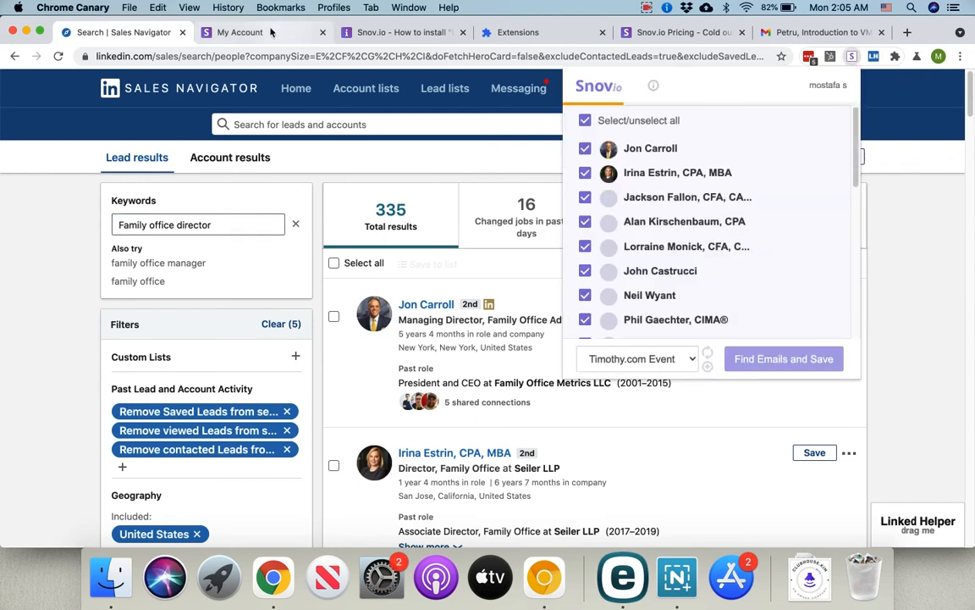
{"action": "left_click", "coordinate": [669, 362]}
{"action": "left_click", "coordinate": [264, 52]}
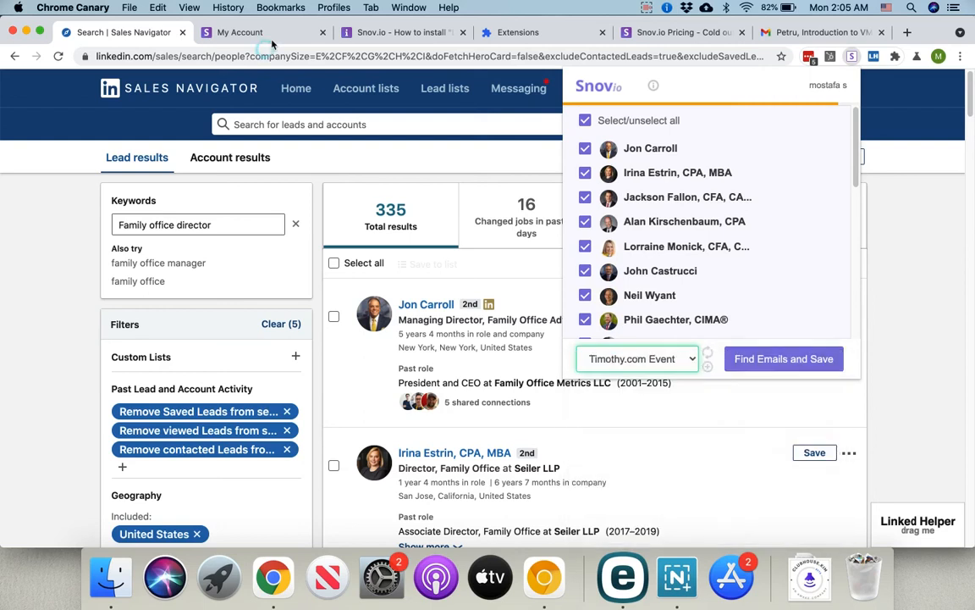
Step: Open Snov.io's prospects lists and copy the 'Family office director' keyword from the Sales Navigator search
{"action": "left_click", "coordinate": [271, 41]}
{"action": "mouse_move", "coordinate": [239, 91]}
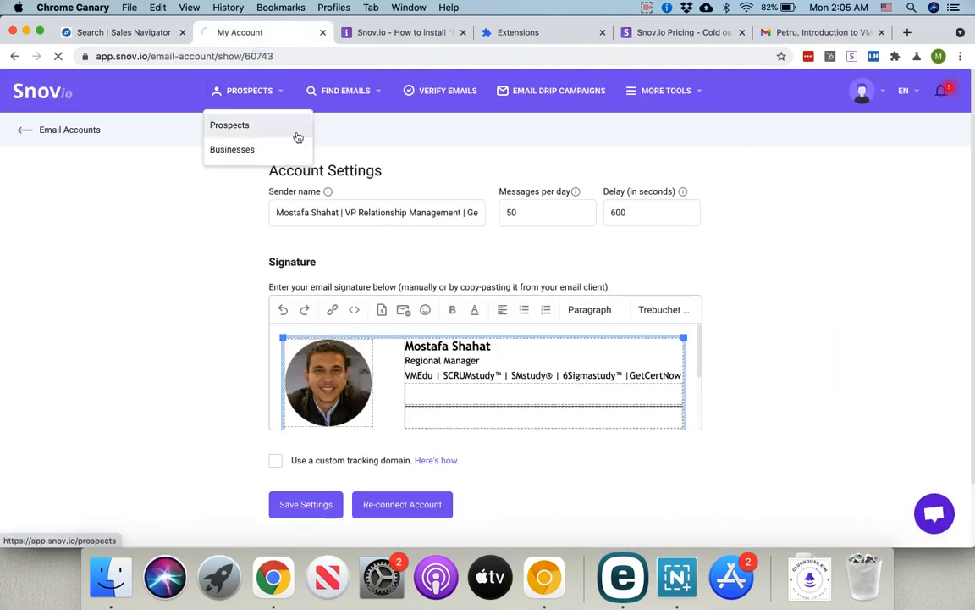
{"action": "left_click", "coordinate": [298, 137]}
{"action": "left_click", "coordinate": [142, 35]}
{"action": "triple_click", "coordinate": [182, 228]}
{"action": "key", "text": "super+c"}
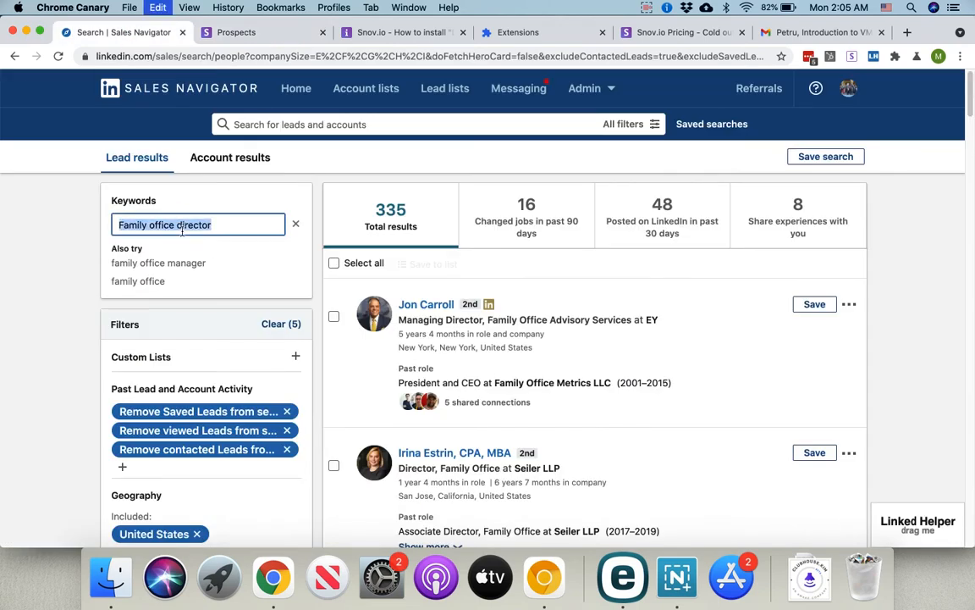
Step: Create a new prospects list named 'Family office director' and return to the Sales Navigator results
{"action": "left_click", "coordinate": [269, 34]}
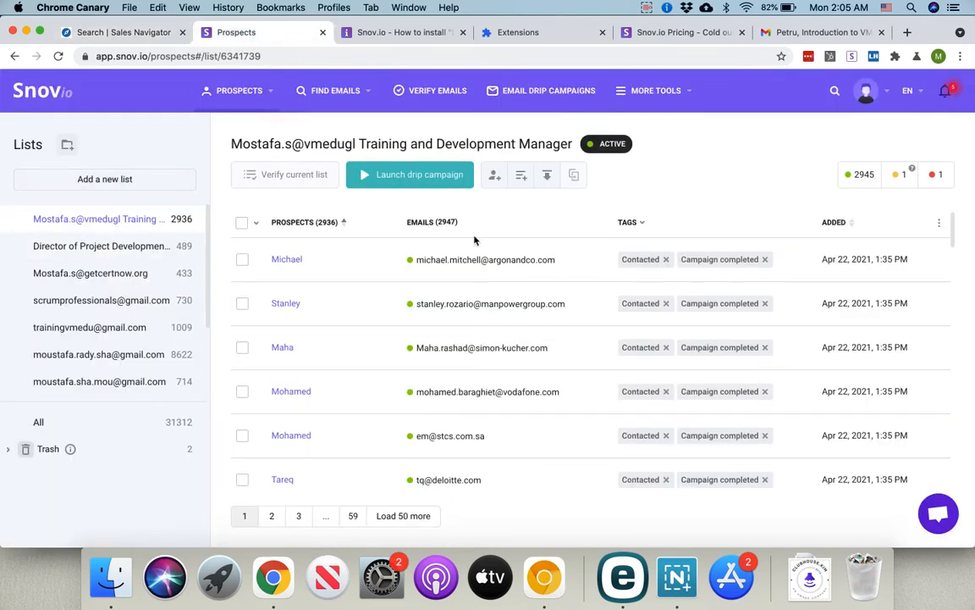
{"action": "left_click", "coordinate": [127, 180]}
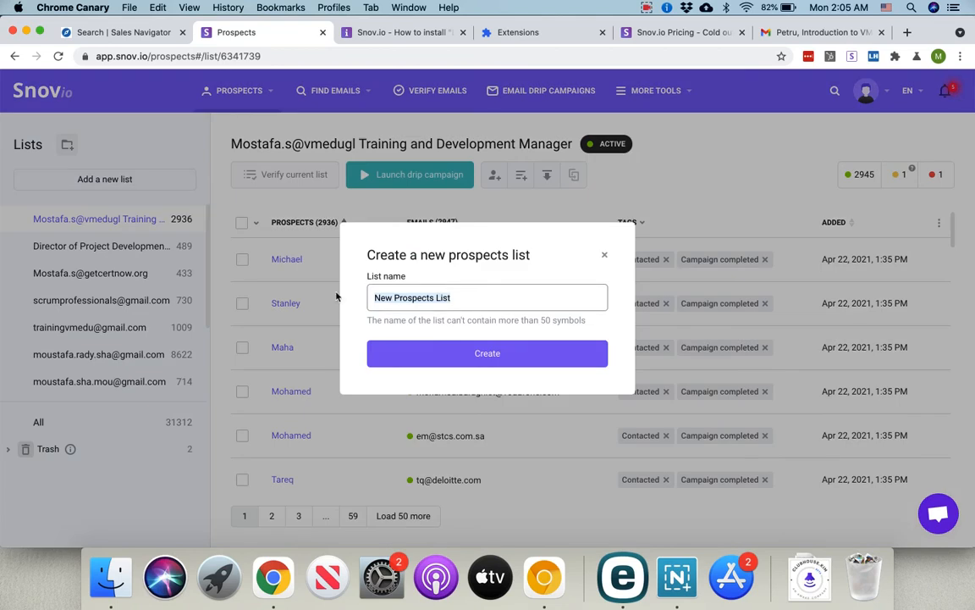
{"action": "key", "text": "super+v"}
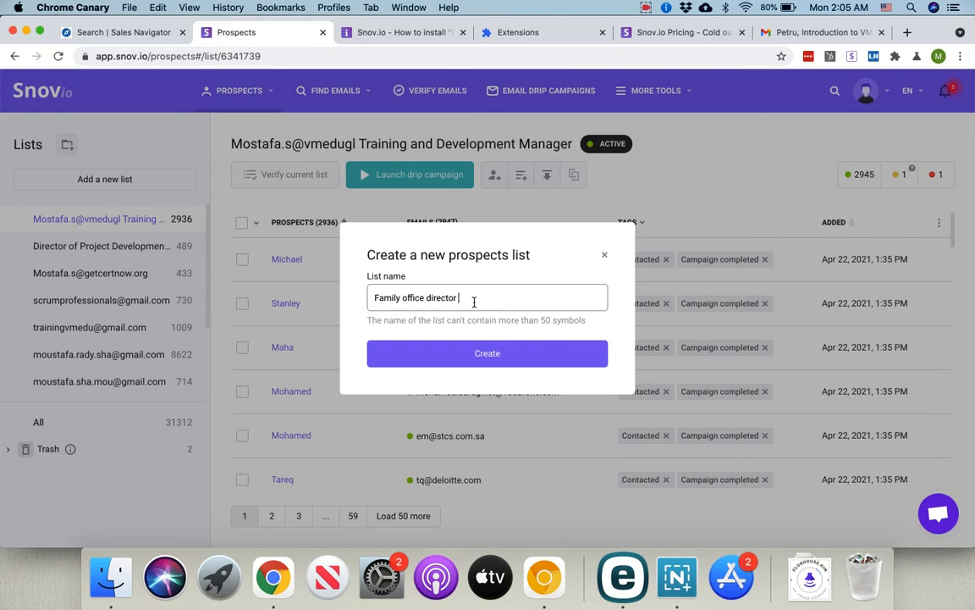
{"action": "left_click", "coordinate": [839, 8]}
{"action": "left_click", "coordinate": [496, 365]}
{"action": "left_click", "coordinate": [503, 359]}
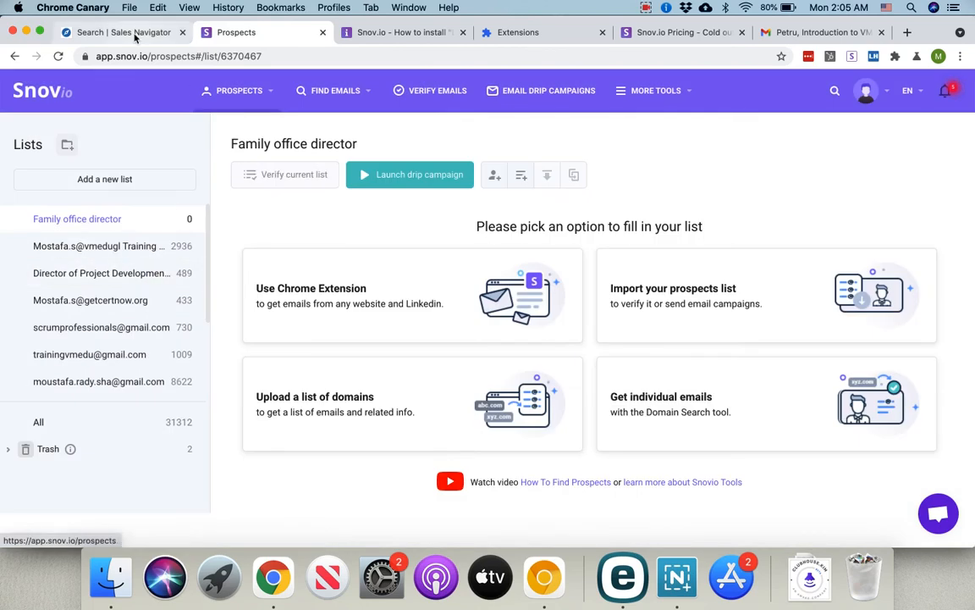
{"action": "left_click", "coordinate": [129, 32]}
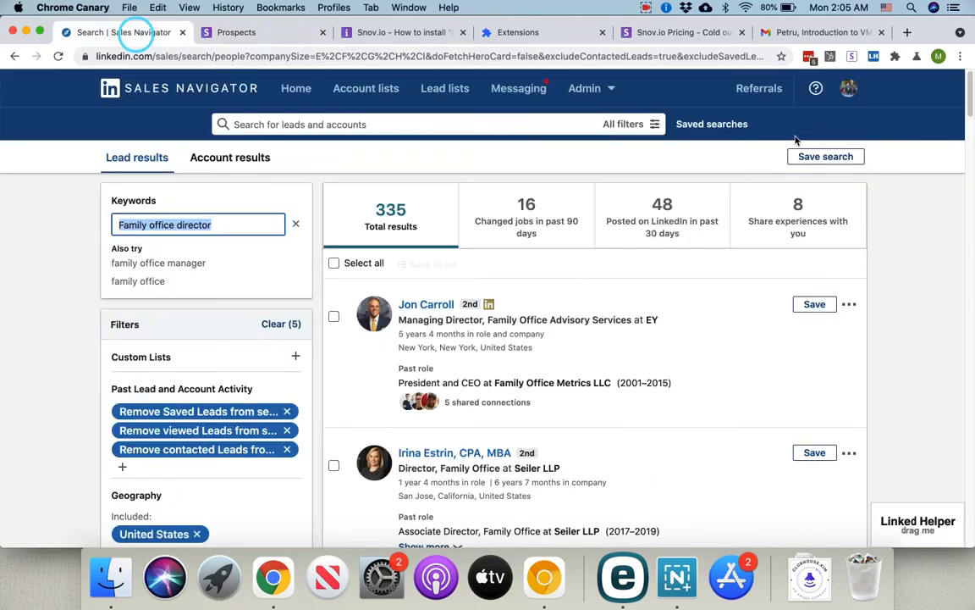
Step: In the Snov.io extension, set Family office director as the destination prospects list
{"action": "left_click", "coordinate": [852, 56]}
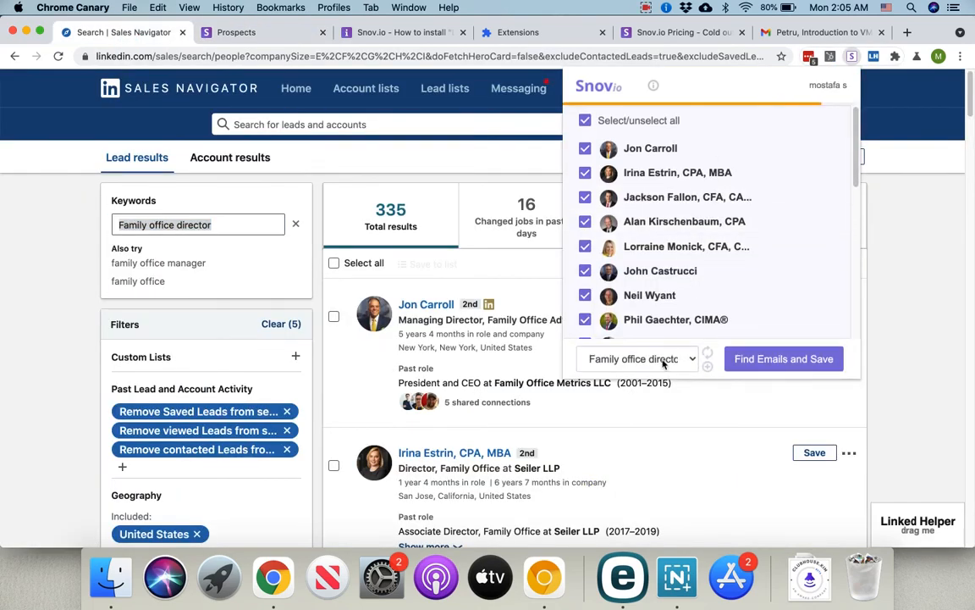
{"action": "left_click", "coordinate": [683, 359]}
{"action": "left_click", "coordinate": [682, 359]}
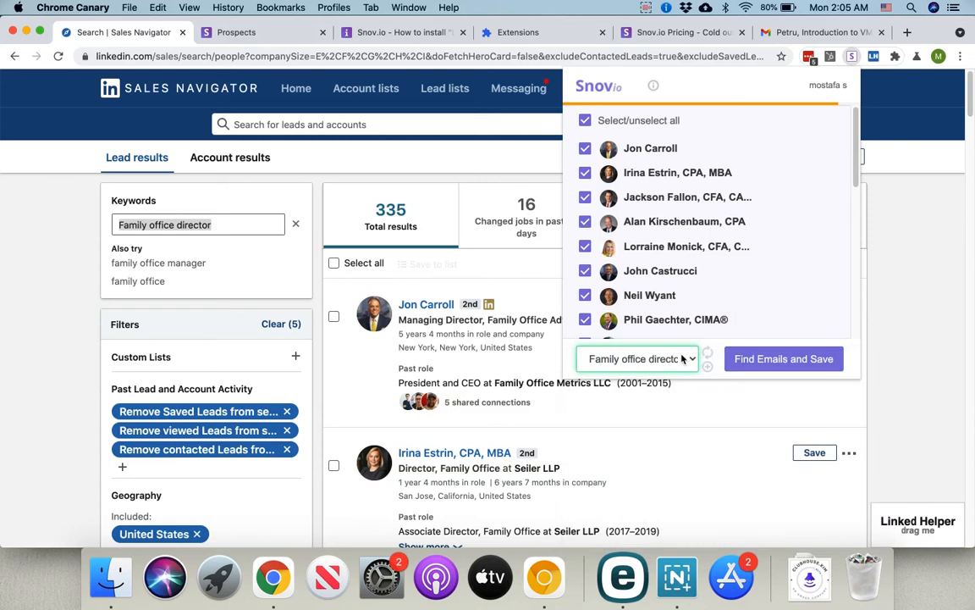
{"action": "left_click", "coordinate": [669, 359]}
{"action": "left_click", "coordinate": [635, 359]}
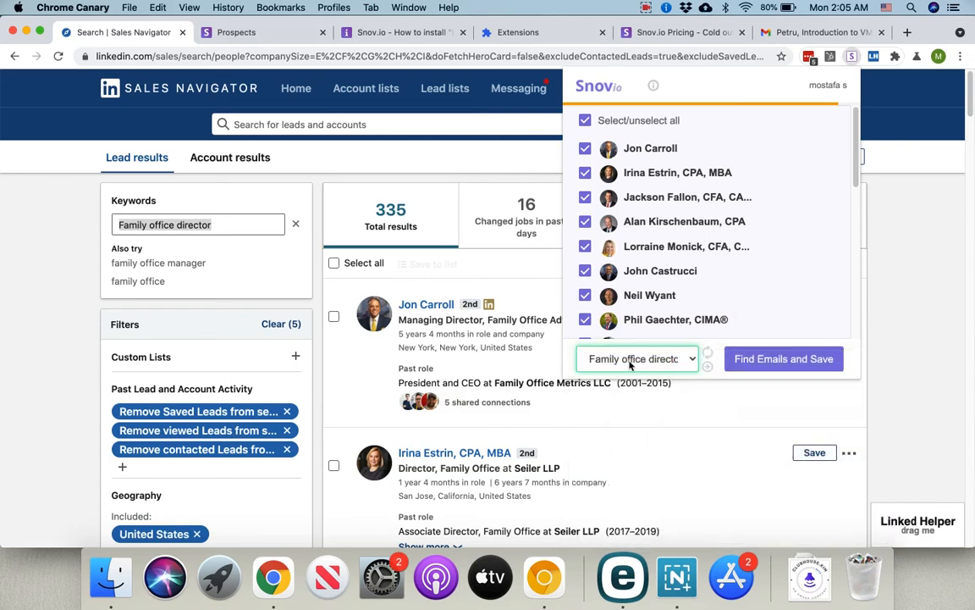
Step: Launch lead extraction with end page 38, then pause it and dismiss the Email Finder notification
{"action": "left_click", "coordinate": [761, 359]}
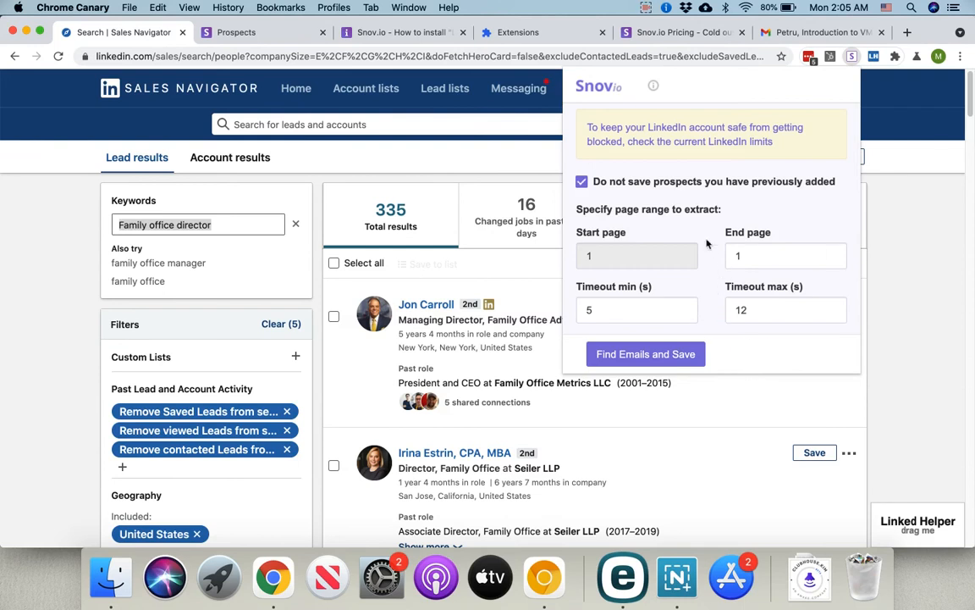
{"action": "double_click", "coordinate": [750, 258]}
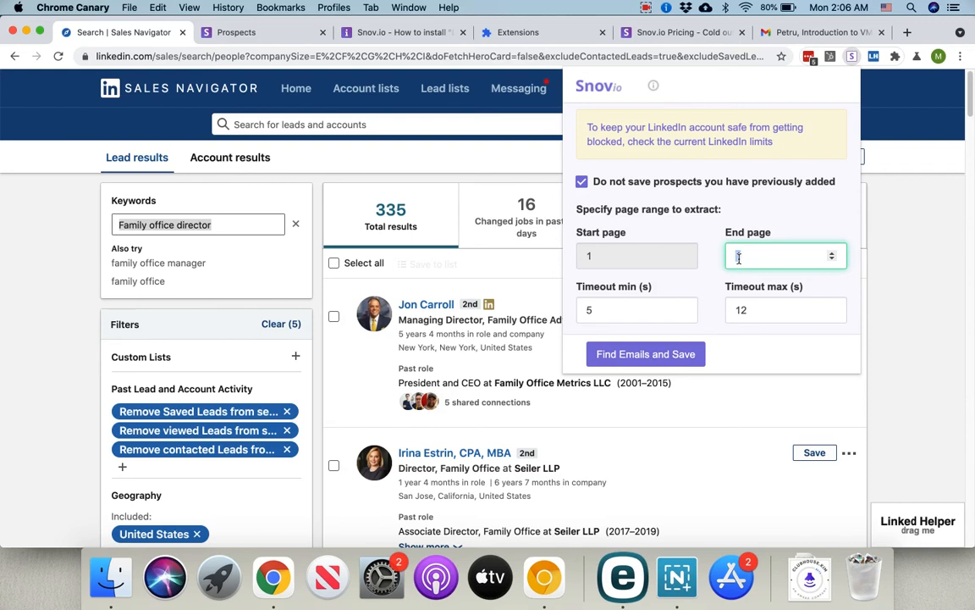
{"action": "type", "text": "38"}
{"action": "left_click", "coordinate": [799, 218]}
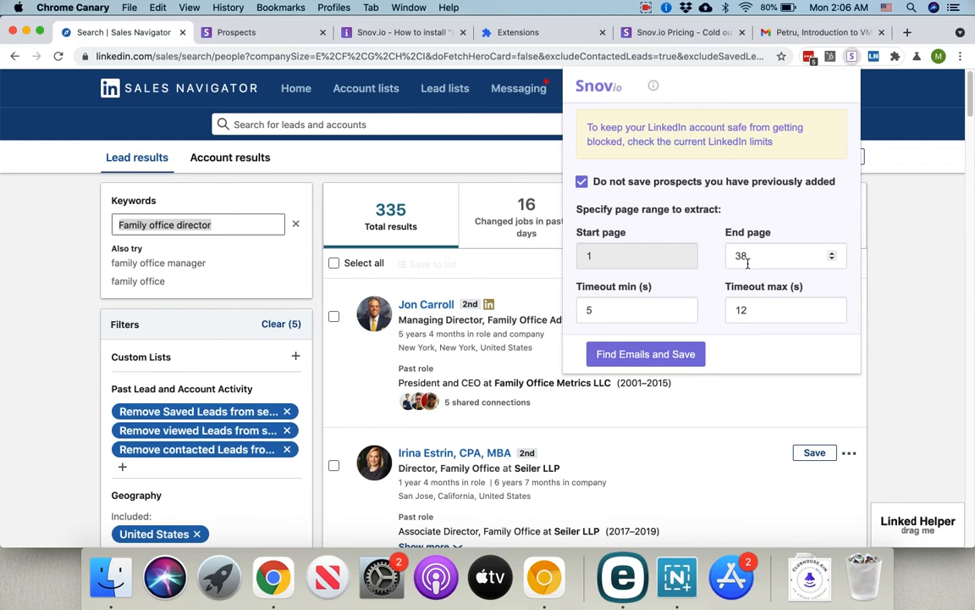
{"action": "left_click", "coordinate": [744, 356]}
{"action": "left_click", "coordinate": [661, 354]}
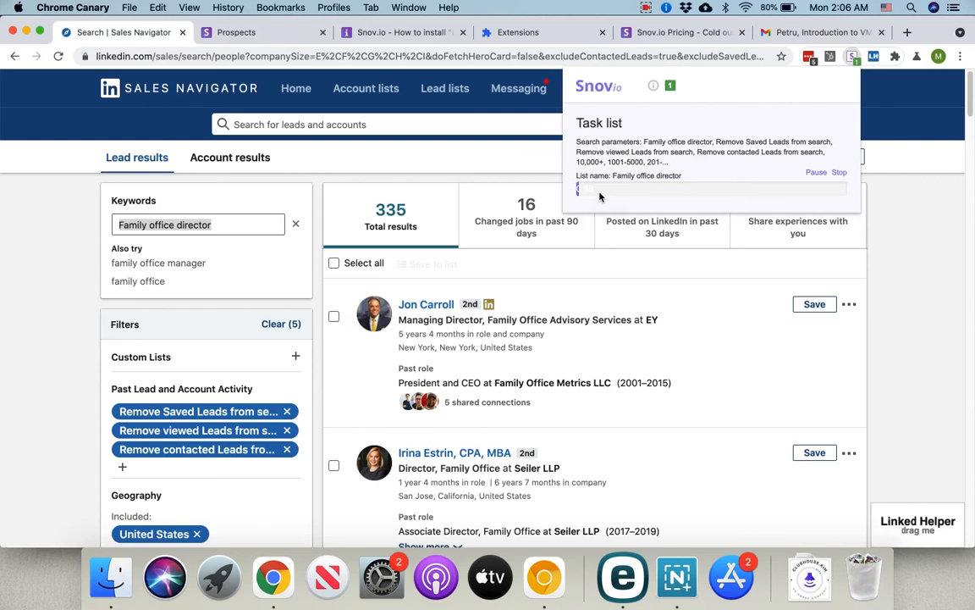
{"action": "left_click", "coordinate": [818, 173]}
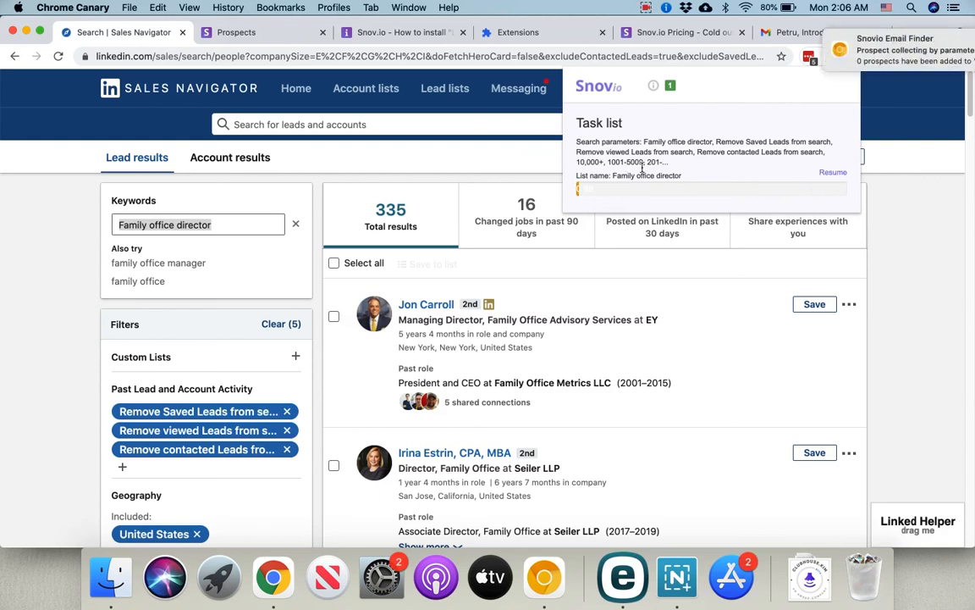
{"action": "left_click", "coordinate": [935, 41]}
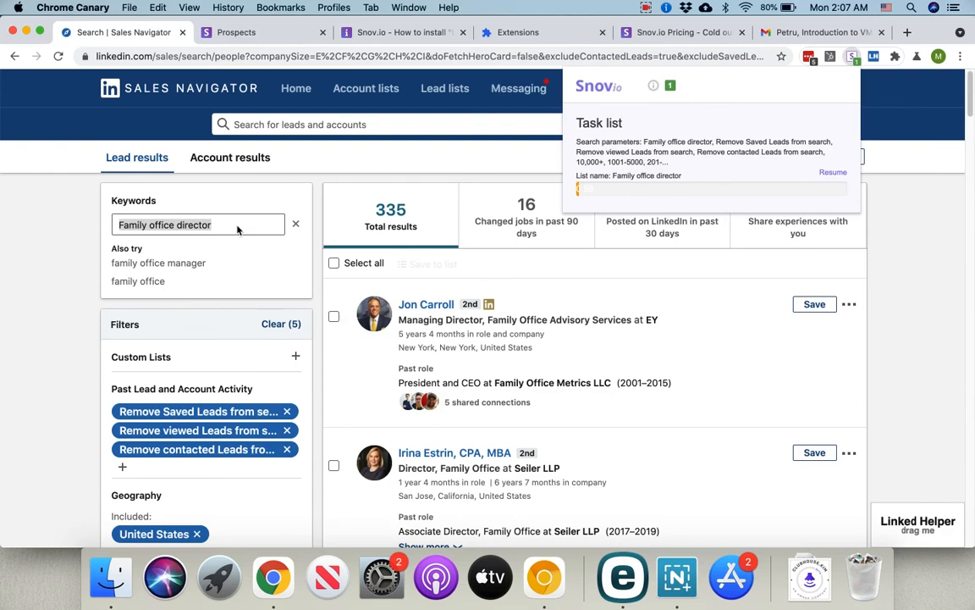
Step: Delete the empty Family office director list from Snov.io's prospects lists
{"action": "left_click", "coordinate": [240, 34]}
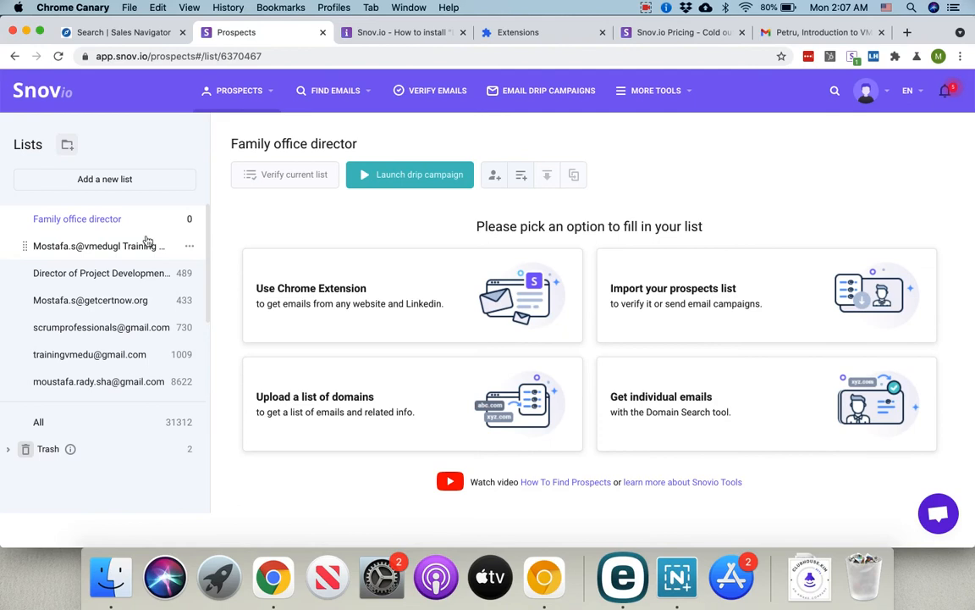
{"action": "left_click", "coordinate": [193, 217]}
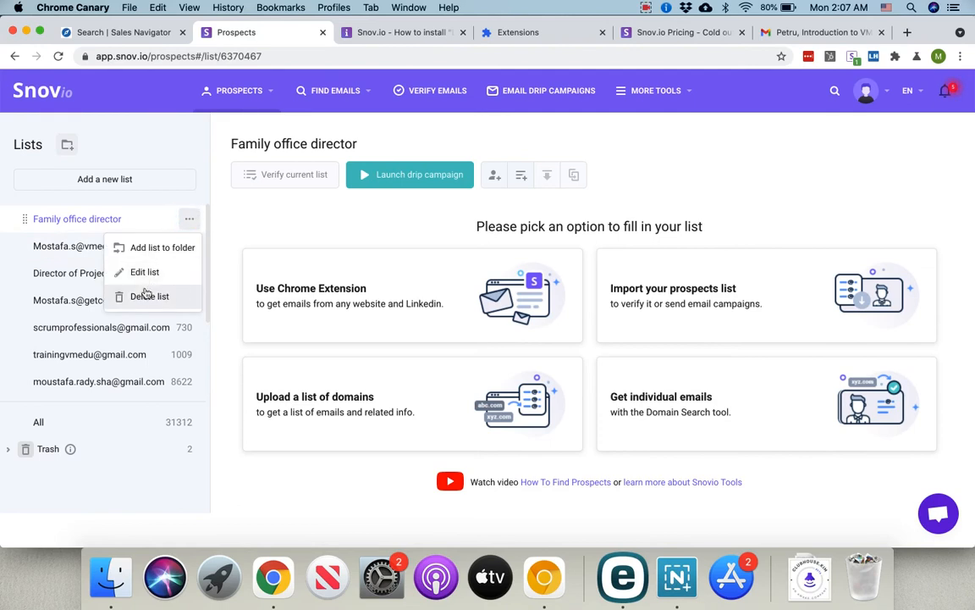
{"action": "left_click", "coordinate": [141, 293]}
{"action": "left_click", "coordinate": [485, 340]}
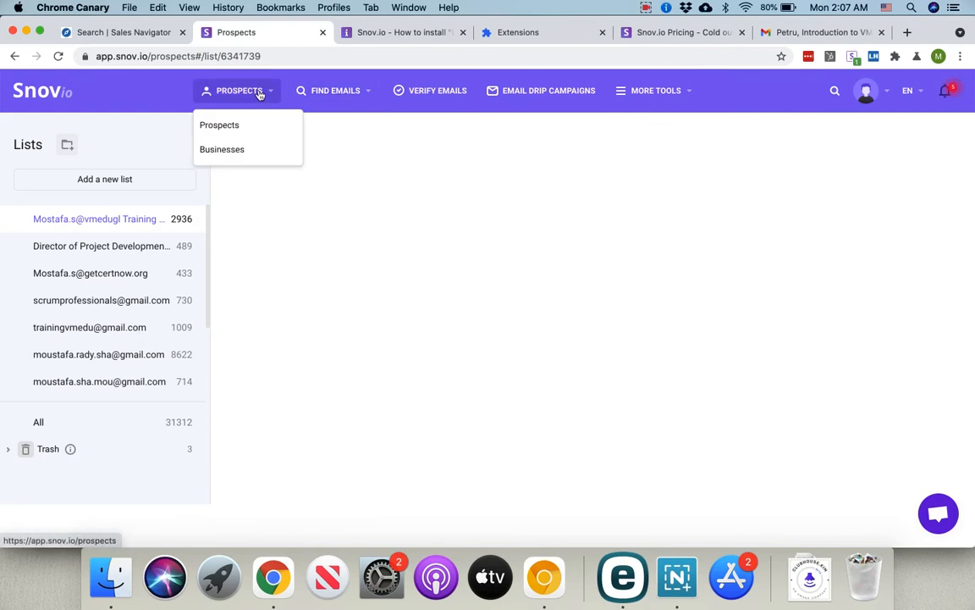
{"action": "mouse_move", "coordinate": [259, 95]}
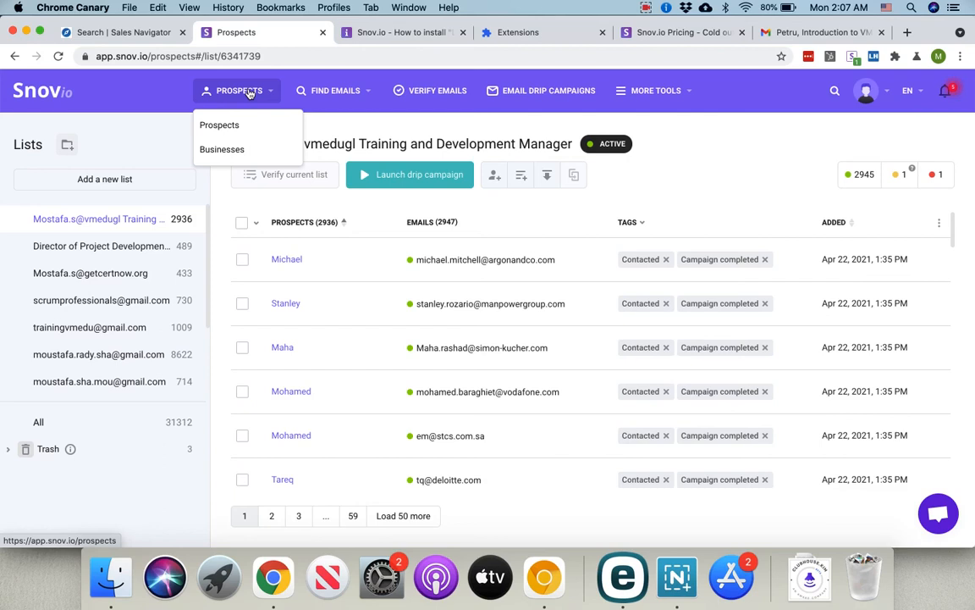
Step: Open the first drip campaign's statistics: 248 emails sent, 37% opens
{"action": "left_click", "coordinate": [525, 93]}
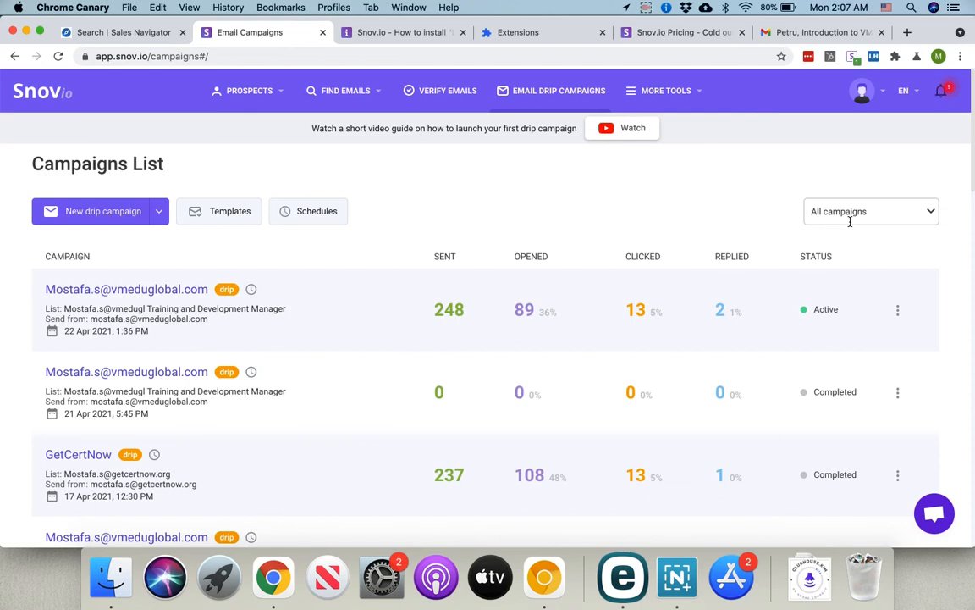
{"action": "scroll", "coordinate": [546, 379], "scroll_direction": "down", "scroll_amount": 5}
{"action": "scroll", "coordinate": [550, 377], "scroll_direction": "up", "scroll_amount": 5}
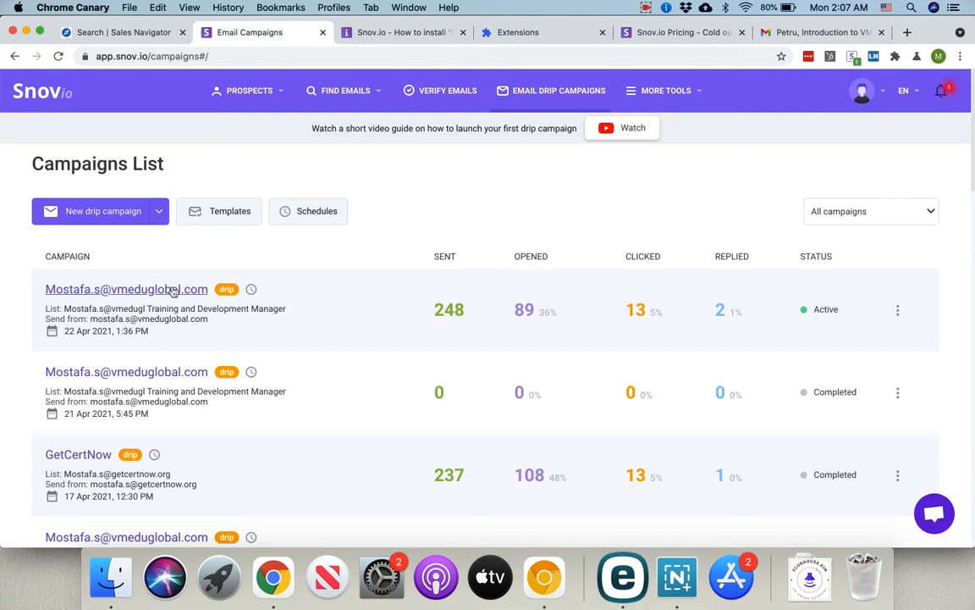
{"action": "left_click", "coordinate": [321, 286]}
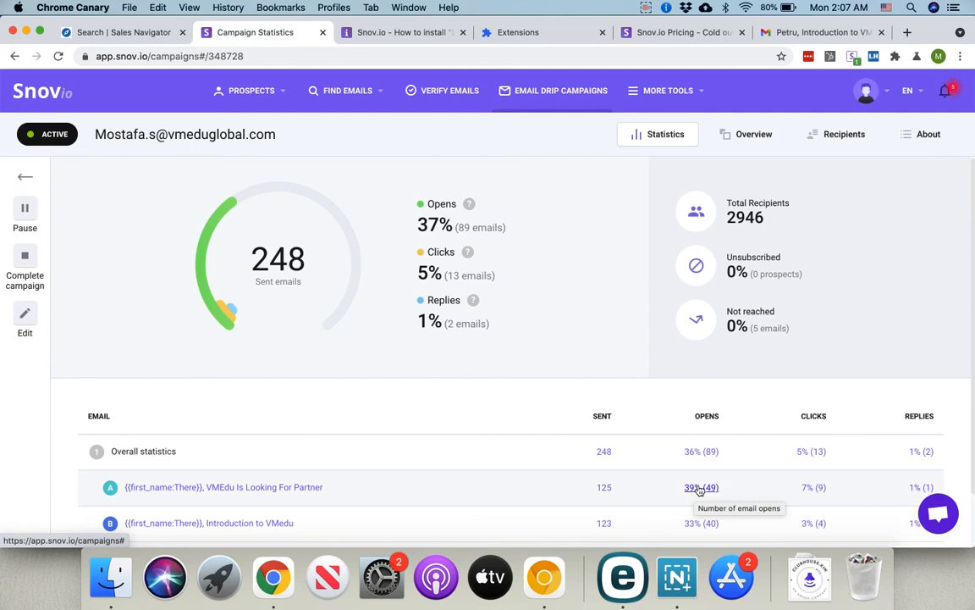
Step: View which recipients opened the campaign's first email, then return to the campaigns list
{"action": "left_click", "coordinate": [692, 489]}
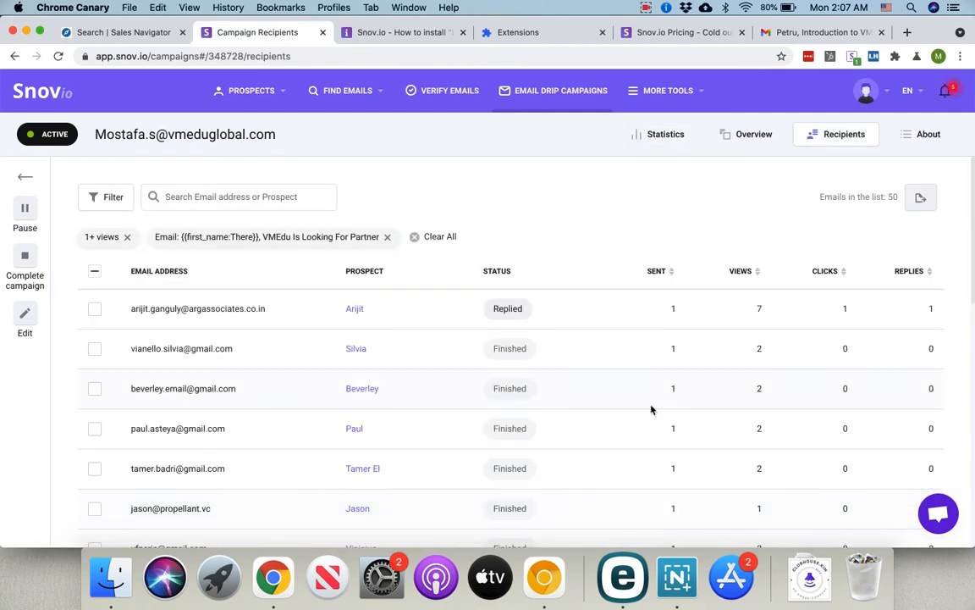
{"action": "scroll", "coordinate": [543, 365], "scroll_direction": "down", "scroll_amount": 5}
{"action": "scroll", "coordinate": [543, 365], "scroll_direction": "up", "scroll_amount": 5}
{"action": "left_click", "coordinate": [28, 175]}
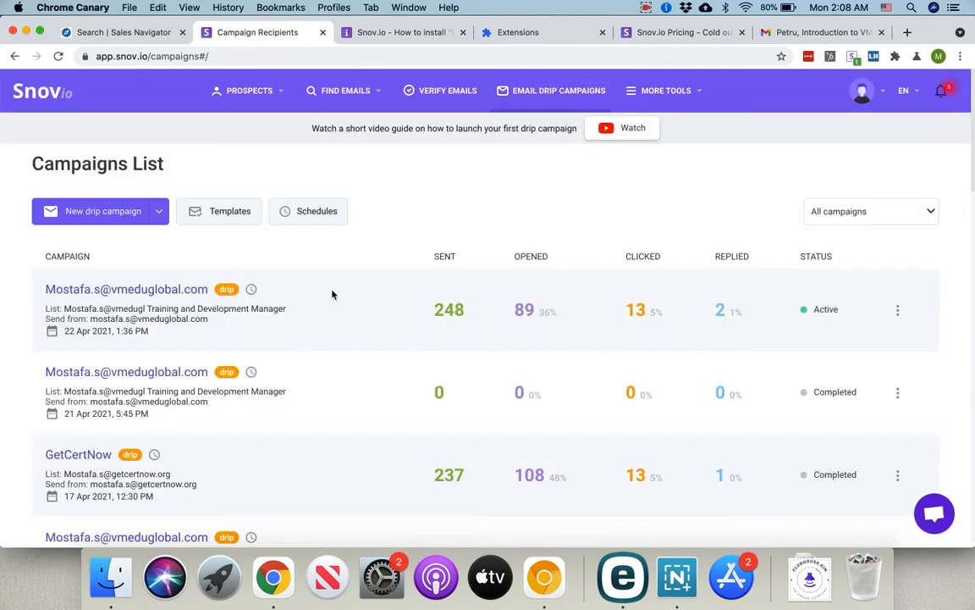
Step: Reopen the first campaign's statistics, review them, and go back to the Campaigns List
{"action": "left_click", "coordinate": [181, 290]}
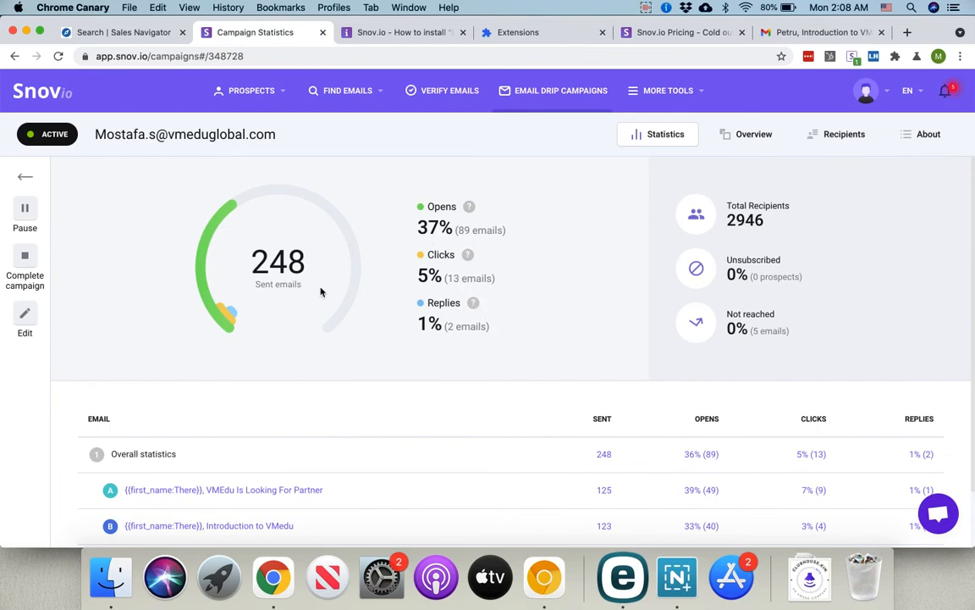
{"action": "left_click", "coordinate": [726, 214]}
{"action": "scroll", "coordinate": [611, 321], "scroll_direction": "down", "scroll_amount": 2}
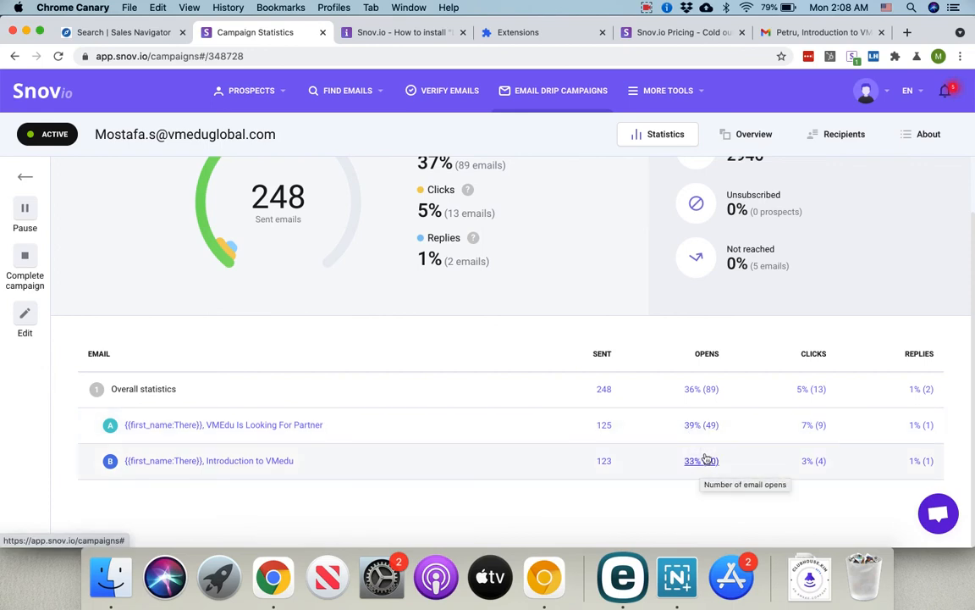
{"action": "left_click", "coordinate": [25, 175]}
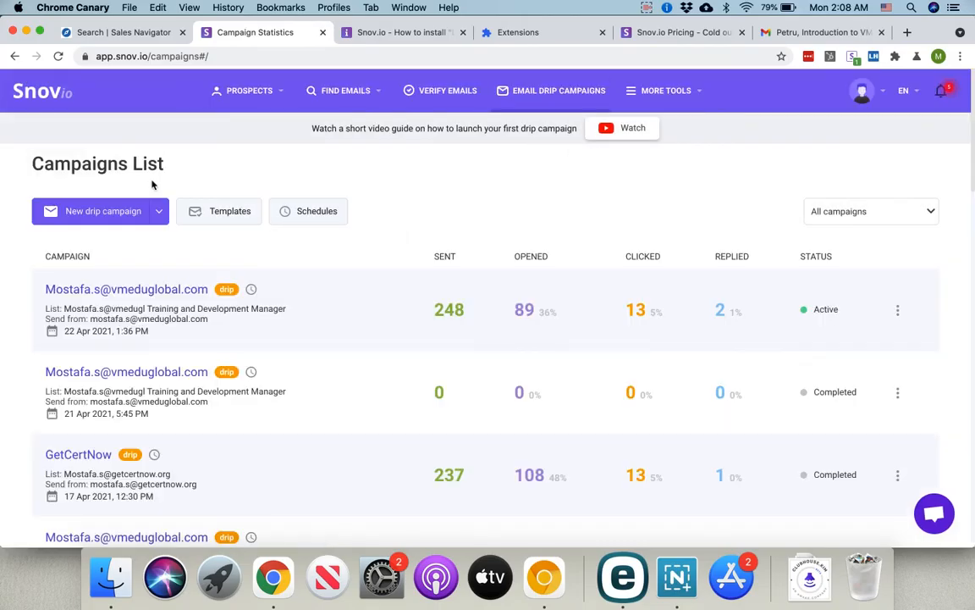
{"action": "left_click", "coordinate": [95, 214]}
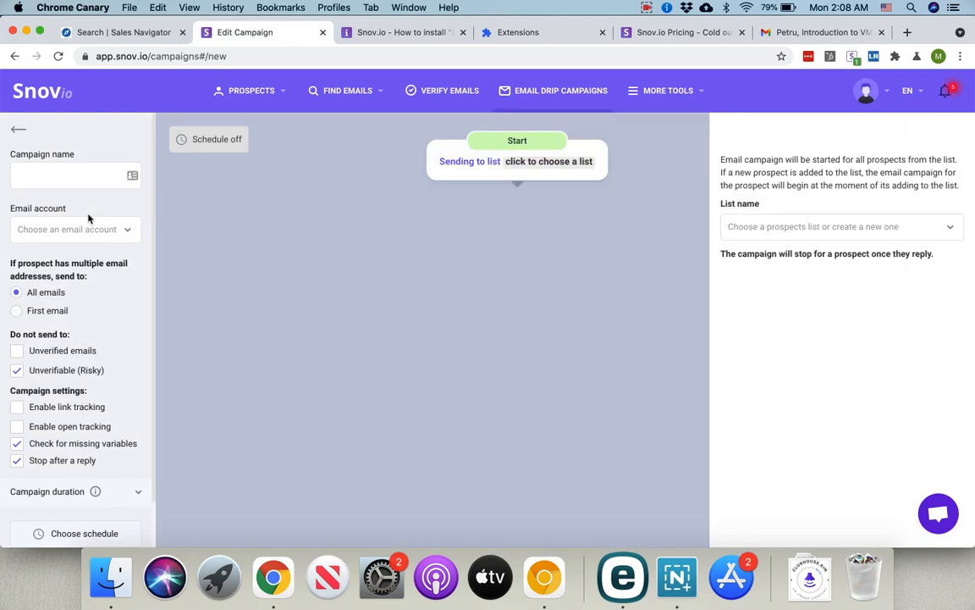
Step: Name the new drip campaign 'Family office director' and choose the GetCertNow sending account
{"action": "left_click", "coordinate": [81, 174]}
{"action": "type", "text": "Family office director"}
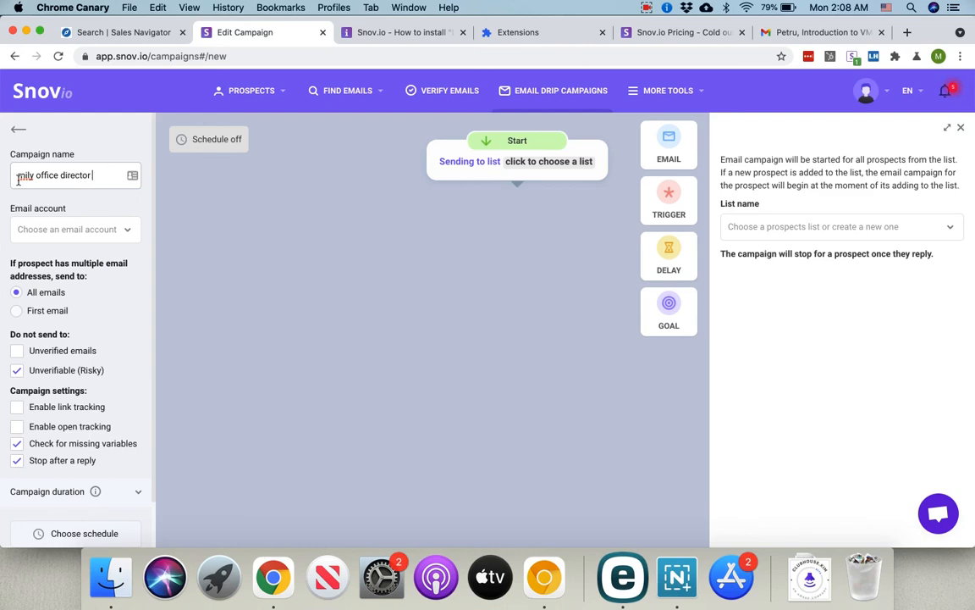
{"action": "double_click", "coordinate": [19, 180]}
{"action": "type", "text": "Family"}
{"action": "left_click", "coordinate": [52, 229]}
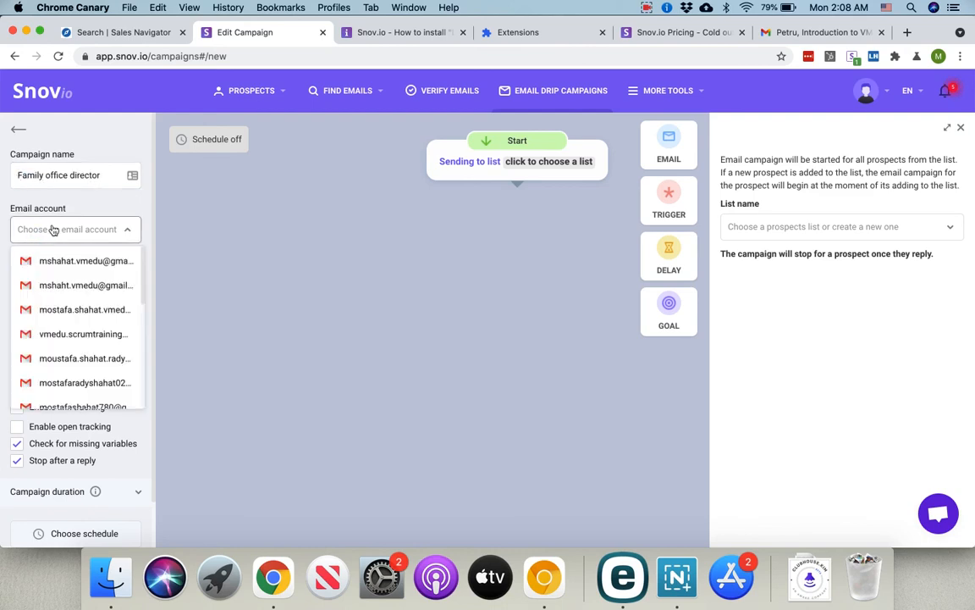
{"action": "scroll", "coordinate": [78, 298], "scroll_direction": "down", "scroll_amount": 3}
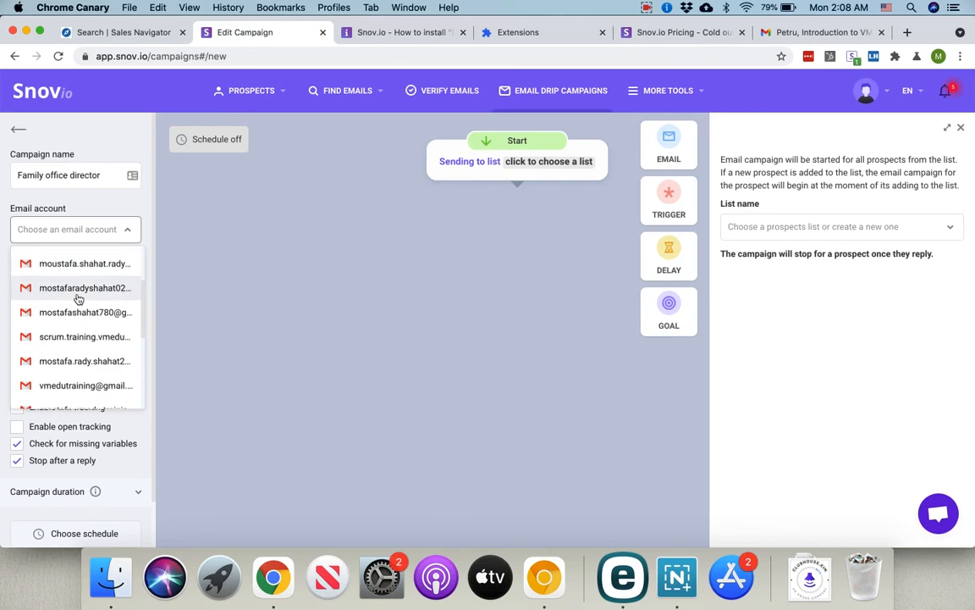
{"action": "scroll", "coordinate": [78, 298], "scroll_direction": "down", "scroll_amount": 5}
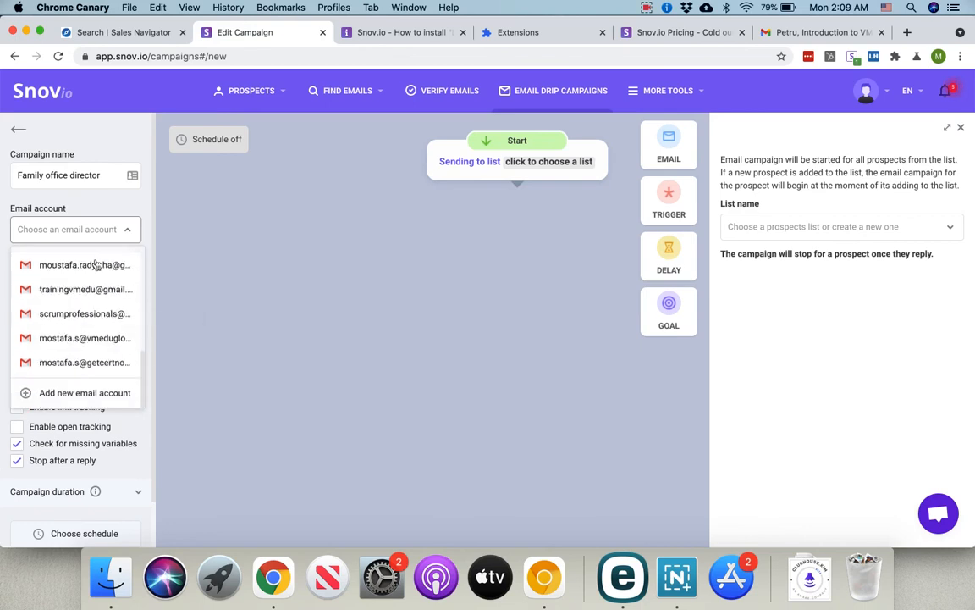
{"action": "left_click", "coordinate": [72, 362]}
{"action": "scroll", "coordinate": [88, 356], "scroll_direction": "down", "scroll_amount": 1}
{"action": "scroll", "coordinate": [88, 357], "scroll_direction": "down", "scroll_amount": 1}
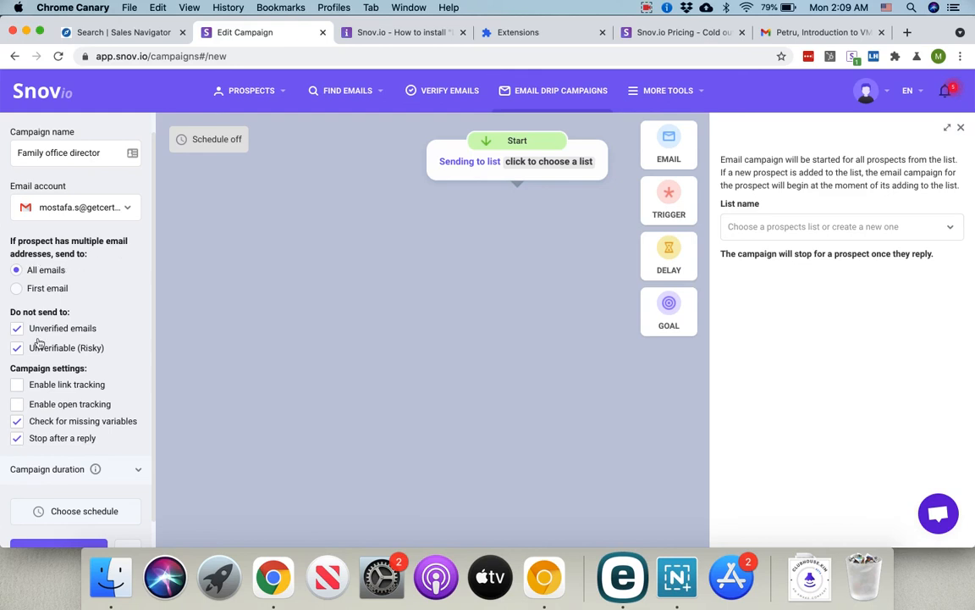
Step: Turn on link and open tracking, then open the Start step's prospect list choices
{"action": "left_click", "coordinate": [65, 384]}
{"action": "left_click", "coordinate": [65, 404]}
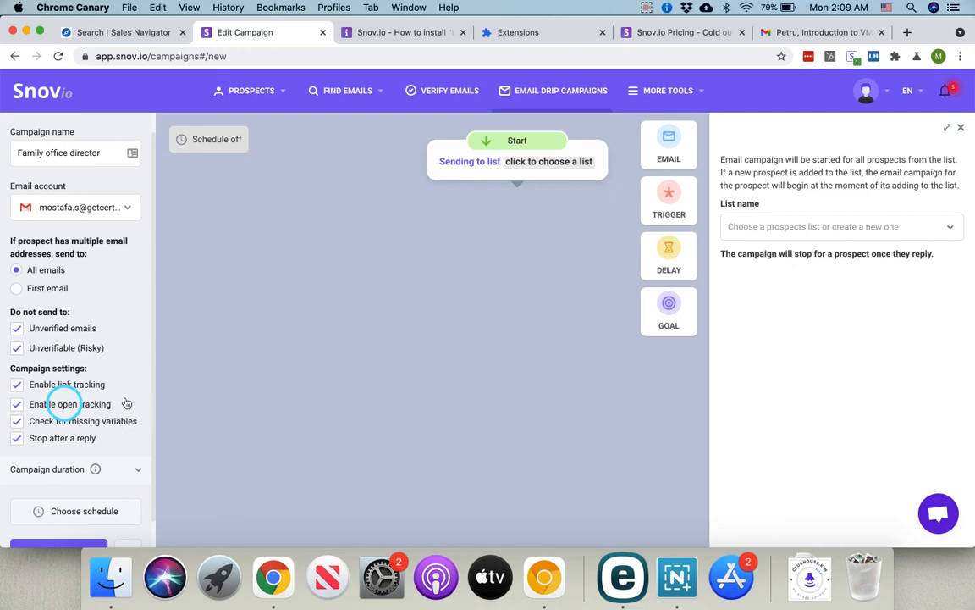
{"action": "mouse_move", "coordinate": [83, 386]}
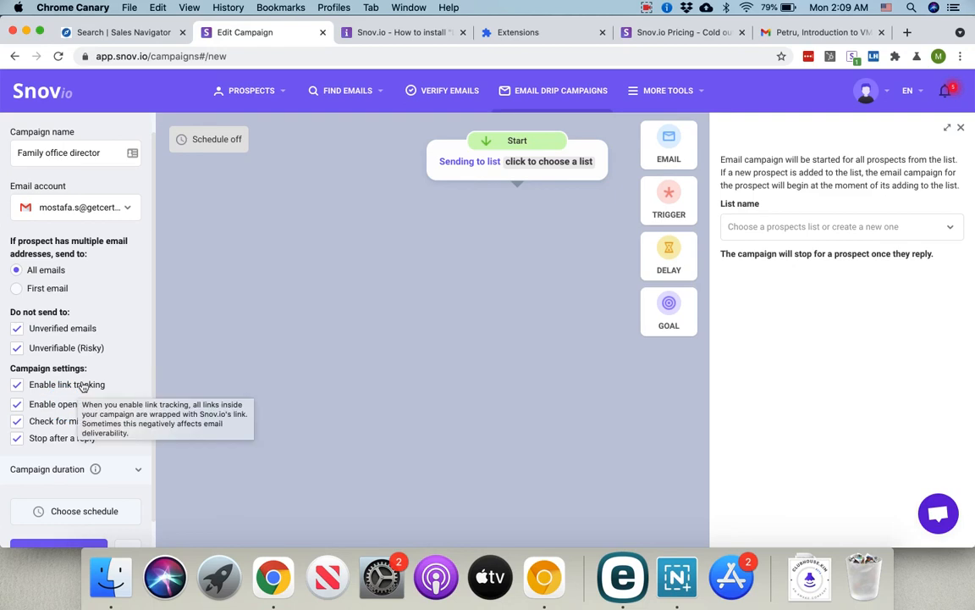
{"action": "left_click", "coordinate": [538, 168]}
{"action": "left_click", "coordinate": [735, 226]}
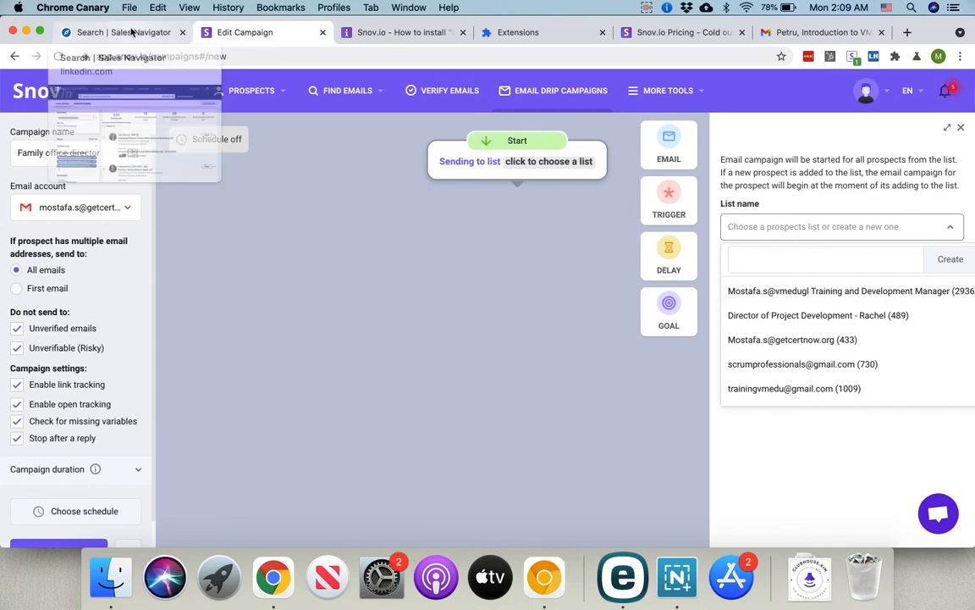
Step: Add an email step filled with the GetCertNow SCRUMstudy intro template
{"action": "left_click_drag", "start_coordinate": [682, 136], "coordinate": [480, 276]}
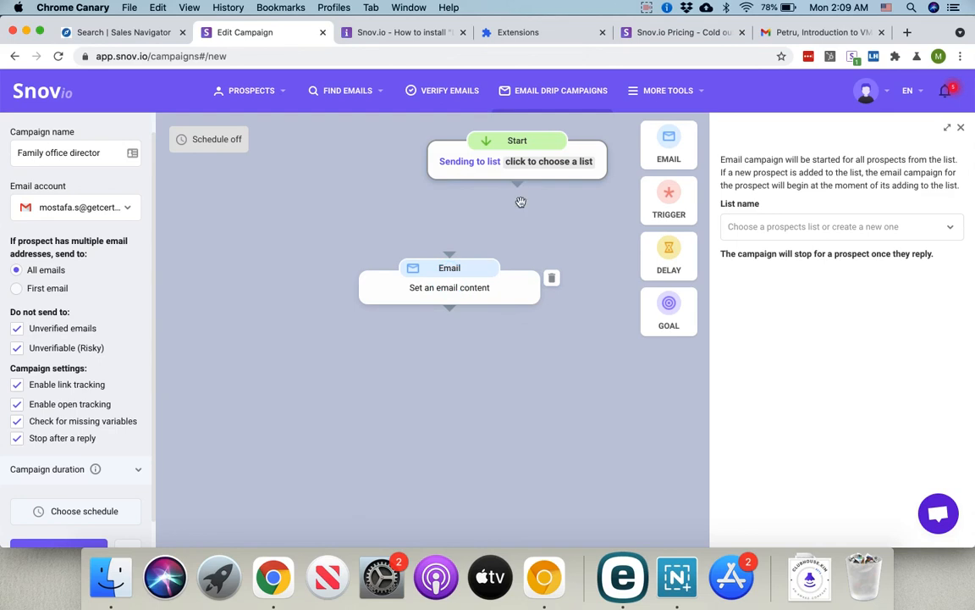
{"action": "left_click", "coordinate": [450, 286]}
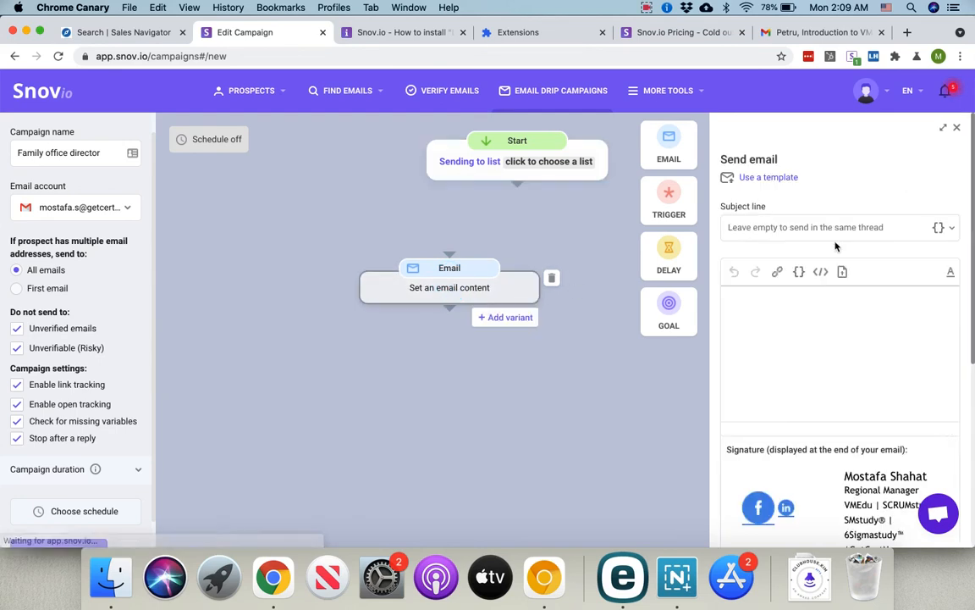
{"action": "left_click", "coordinate": [770, 178]}
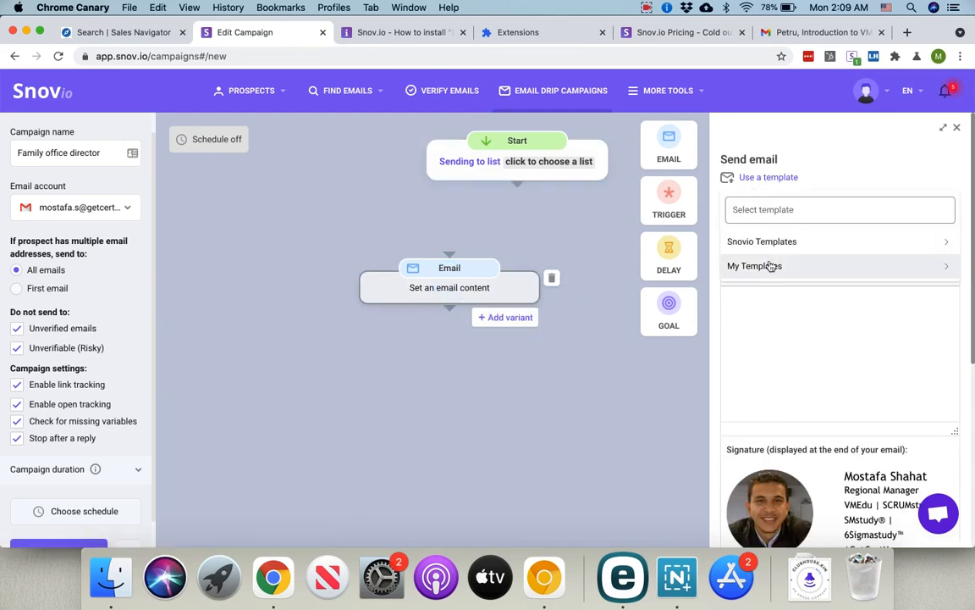
{"action": "left_click", "coordinate": [770, 265]}
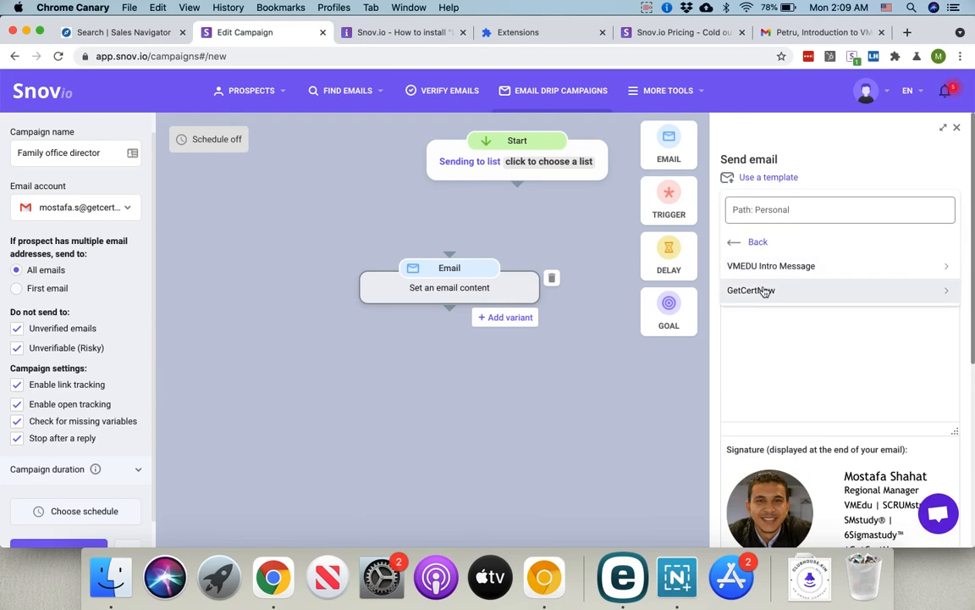
{"action": "left_click", "coordinate": [765, 290]}
{"action": "left_click", "coordinate": [766, 264]}
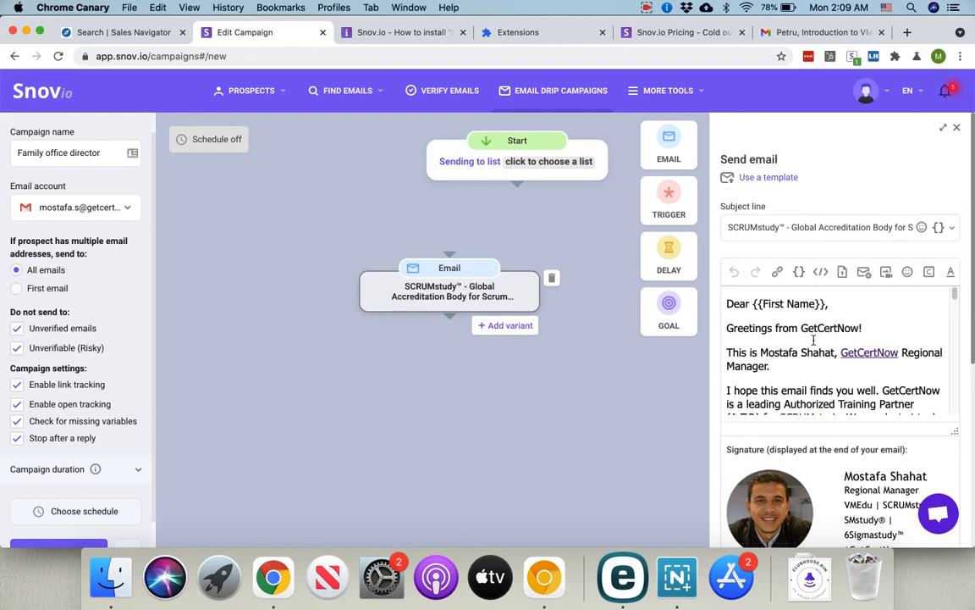
{"action": "scroll", "coordinate": [814, 339], "scroll_direction": "down", "scroll_amount": 10}
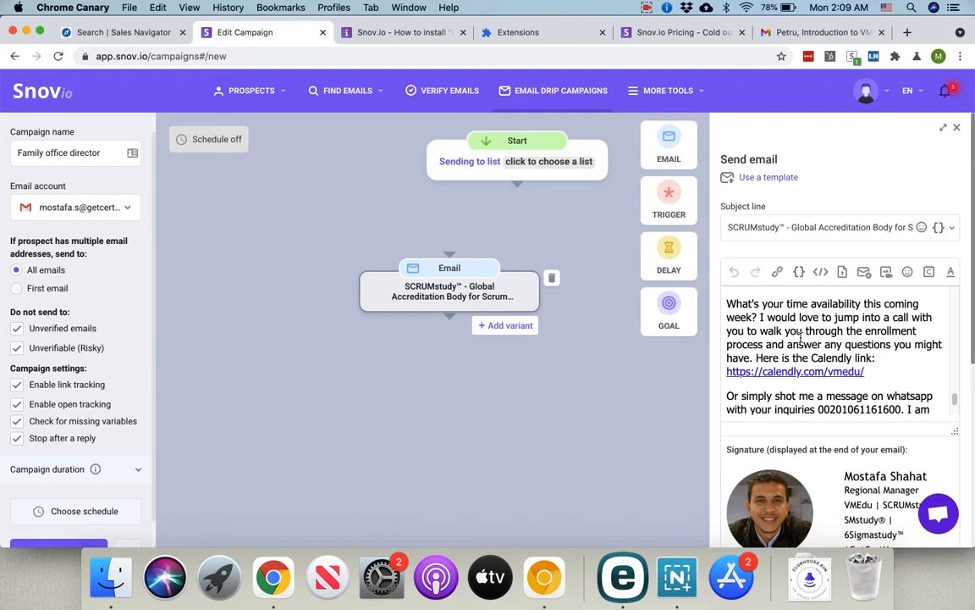
{"action": "scroll", "coordinate": [801, 337], "scroll_direction": "down", "scroll_amount": 3}
{"action": "scroll", "coordinate": [801, 337], "scroll_direction": "down", "scroll_amount": 5}
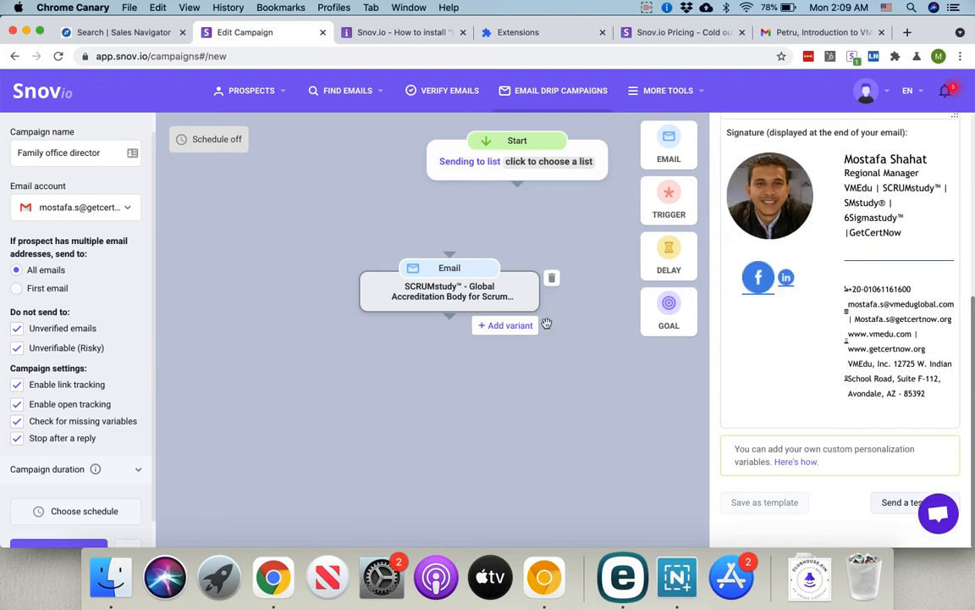
Step: Connect the Start step to the first email step
{"action": "left_click_drag", "start_coordinate": [518, 190], "coordinate": [450, 255]}
{"action": "left_click_drag", "start_coordinate": [518, 188], "coordinate": [449, 256]}
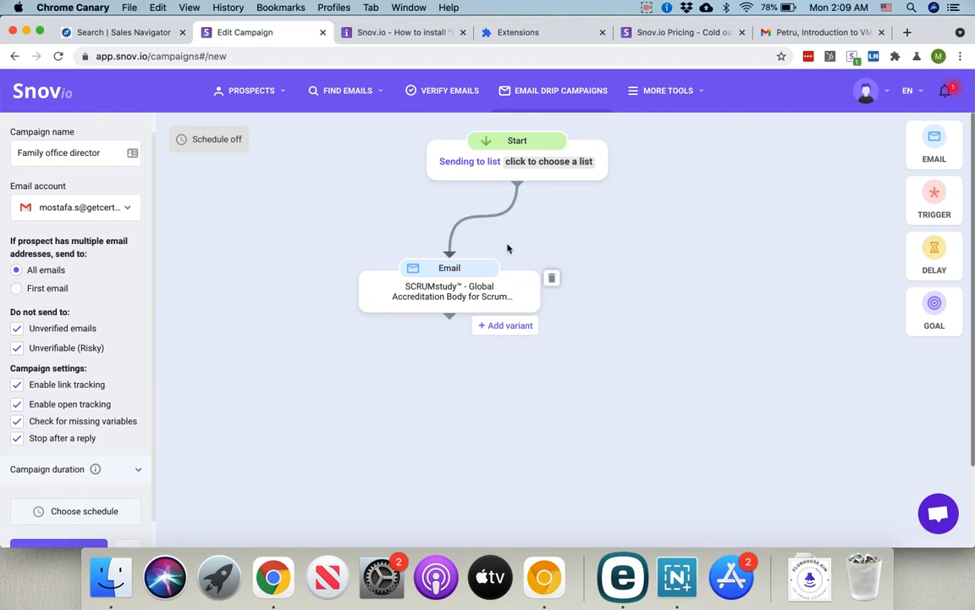
{"action": "left_click", "coordinate": [531, 162]}
Step: Target the Training and Development Manager list and add a 'Contact opened email' trigger measured in days
{"action": "left_click", "coordinate": [778, 226]}
{"action": "left_click", "coordinate": [767, 278]}
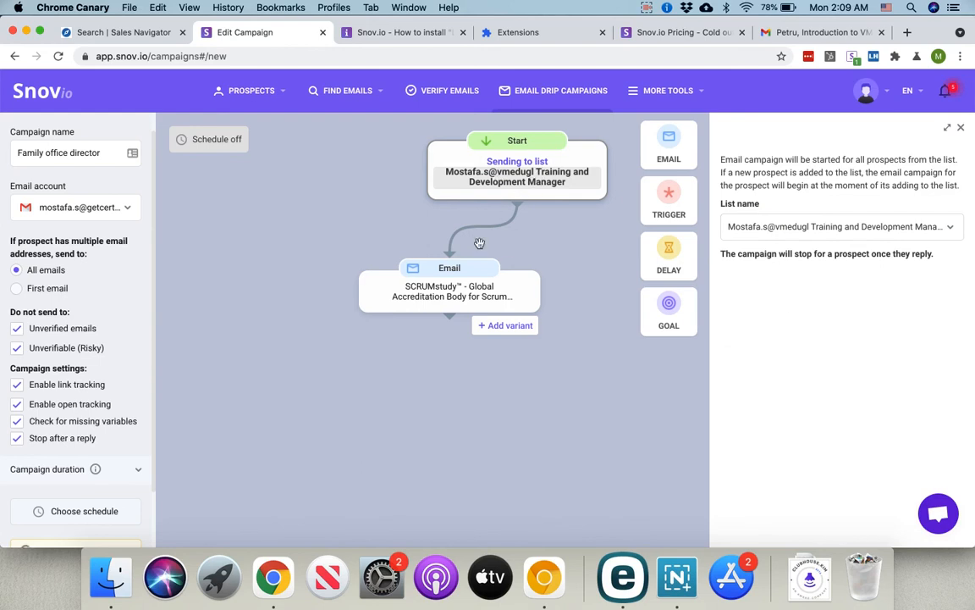
{"action": "left_click_drag", "start_coordinate": [667, 207], "coordinate": [462, 417]}
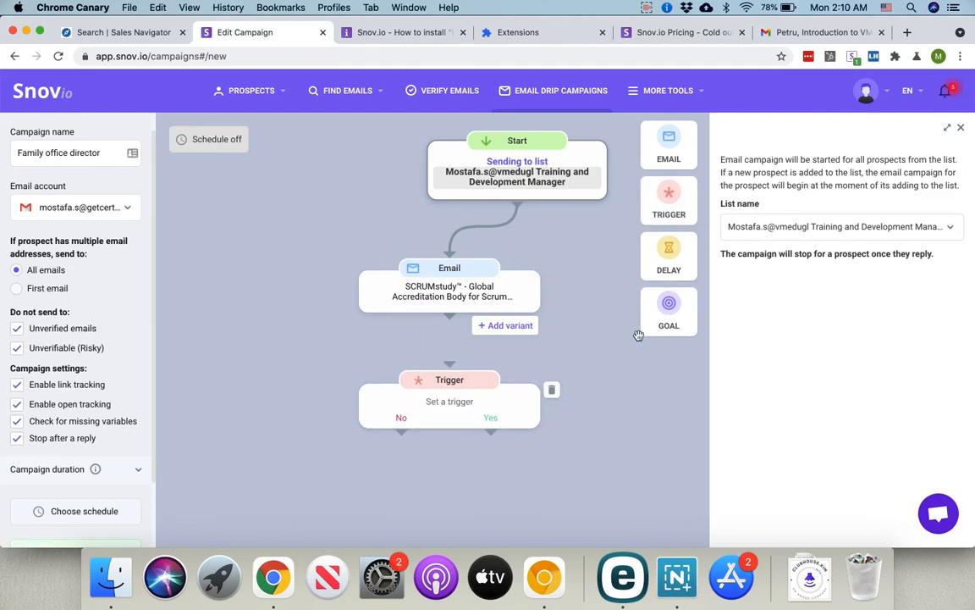
{"action": "left_click", "coordinate": [450, 399]}
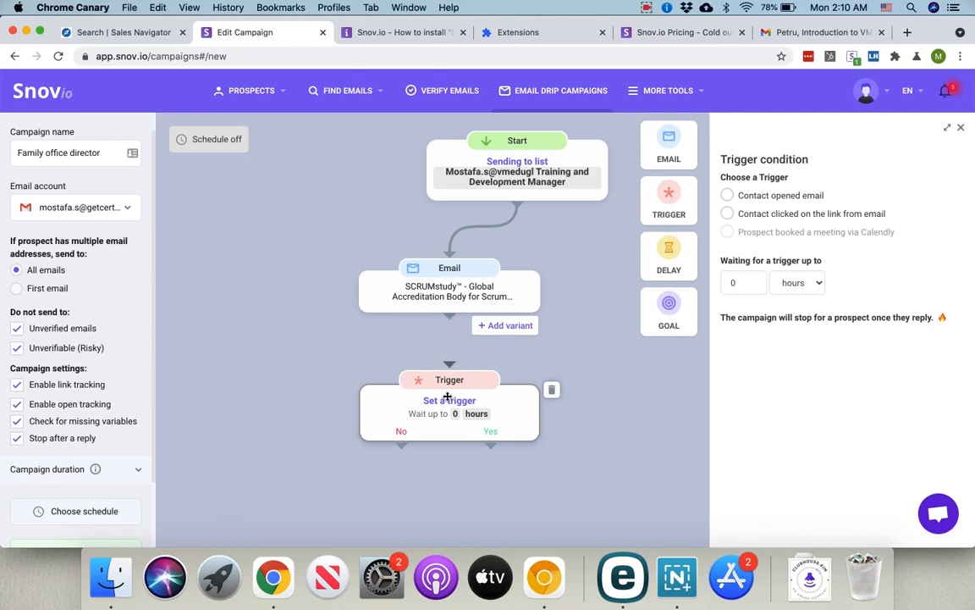
{"action": "left_click", "coordinate": [773, 196]}
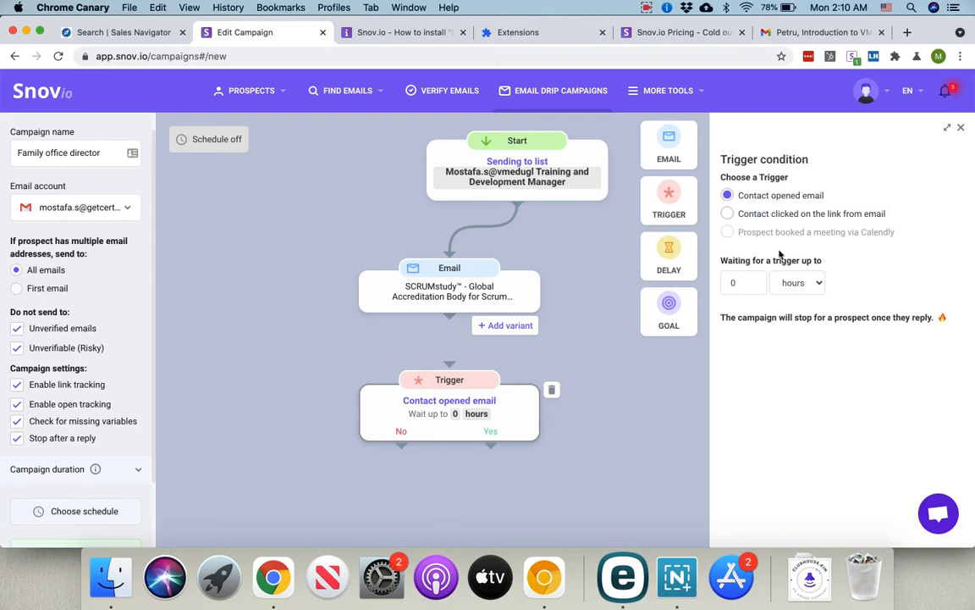
{"action": "left_click", "coordinate": [788, 282]}
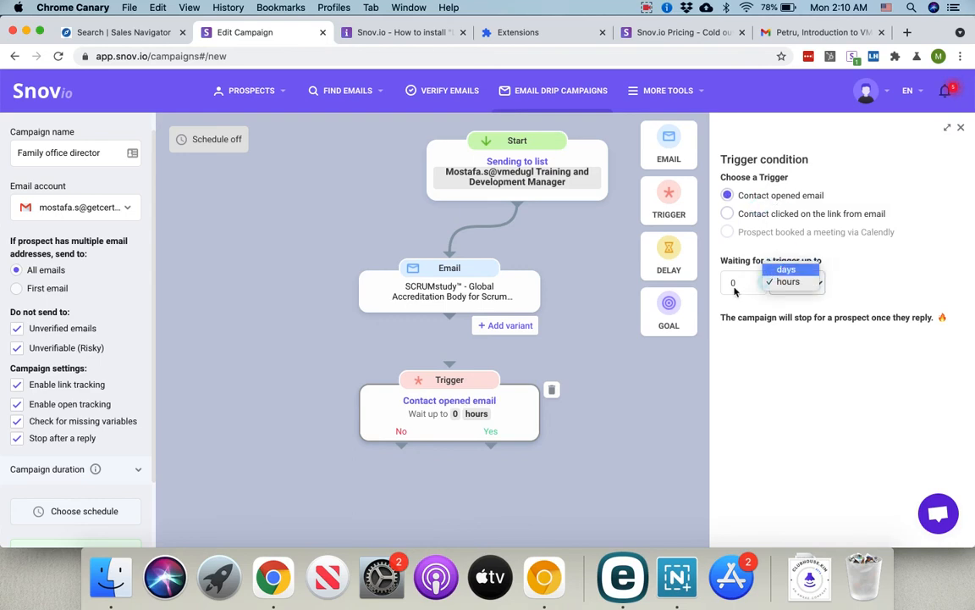
{"action": "left_click", "coordinate": [786, 269]}
{"action": "left_click", "coordinate": [768, 385]}
Step: Add a follow-up email on the trigger's Yes branch and link the first email into the trigger
{"action": "left_click_drag", "start_coordinate": [669, 144], "coordinate": [465, 533]}
{"action": "left_click_drag", "start_coordinate": [488, 449], "coordinate": [458, 495]}
{"action": "left_click_drag", "start_coordinate": [449, 316], "coordinate": [450, 366]}
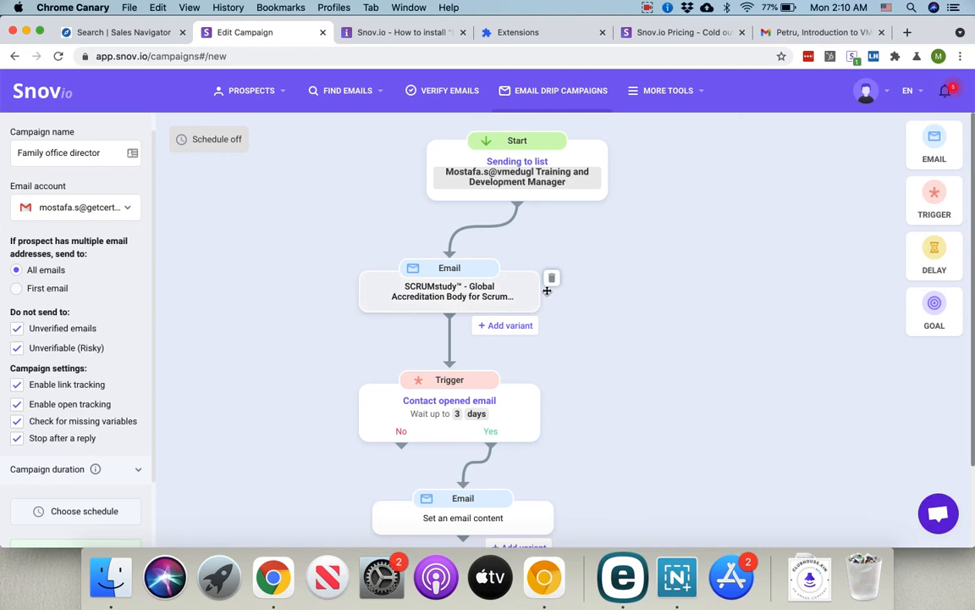
{"action": "scroll", "coordinate": [115, 423], "scroll_direction": "down", "scroll_amount": 2}
{"action": "left_click", "coordinate": [57, 525]}
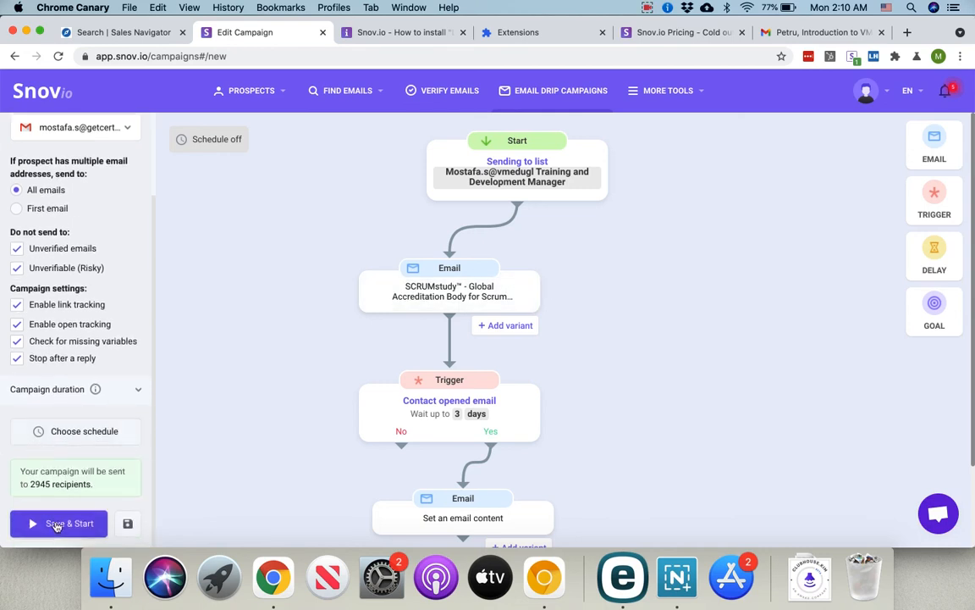
{"action": "left_click", "coordinate": [389, 33]}
{"action": "left_click", "coordinate": [269, 33]}
{"action": "mouse_move", "coordinate": [347, 91]}
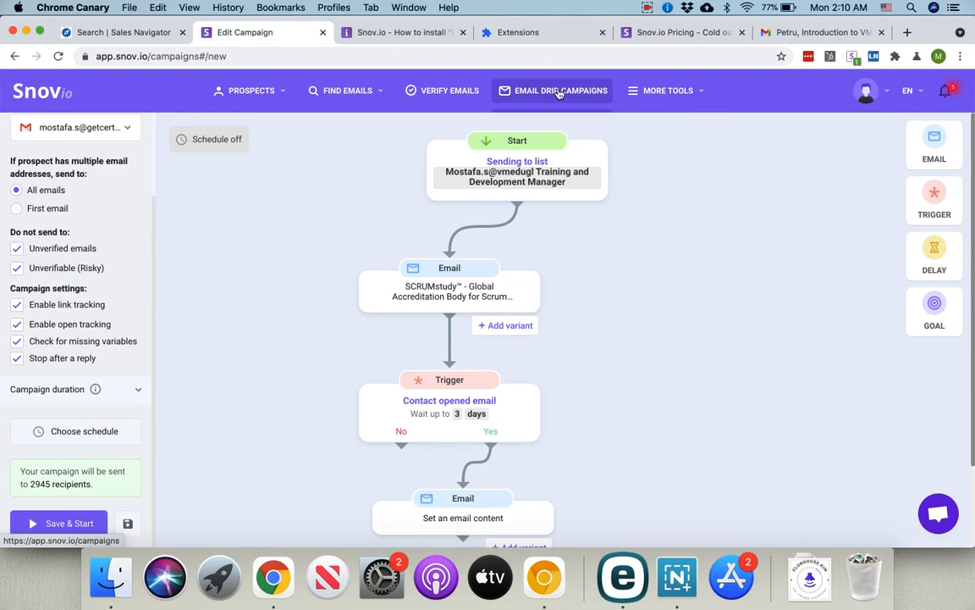
{"action": "scroll", "coordinate": [120, 177], "scroll_direction": "up", "scroll_amount": 3}
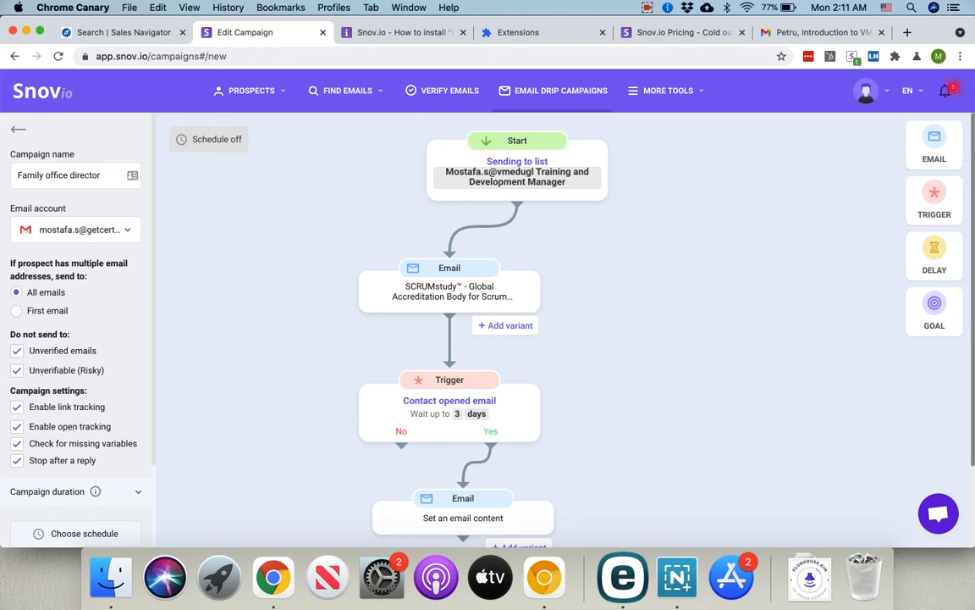
Step: Look over the extension installation guide, reorder the Pricing tab, and return to the campaign editor
{"action": "left_click", "coordinate": [371, 33]}
{"action": "scroll", "coordinate": [434, 220], "scroll_direction": "down", "scroll_amount": 3}
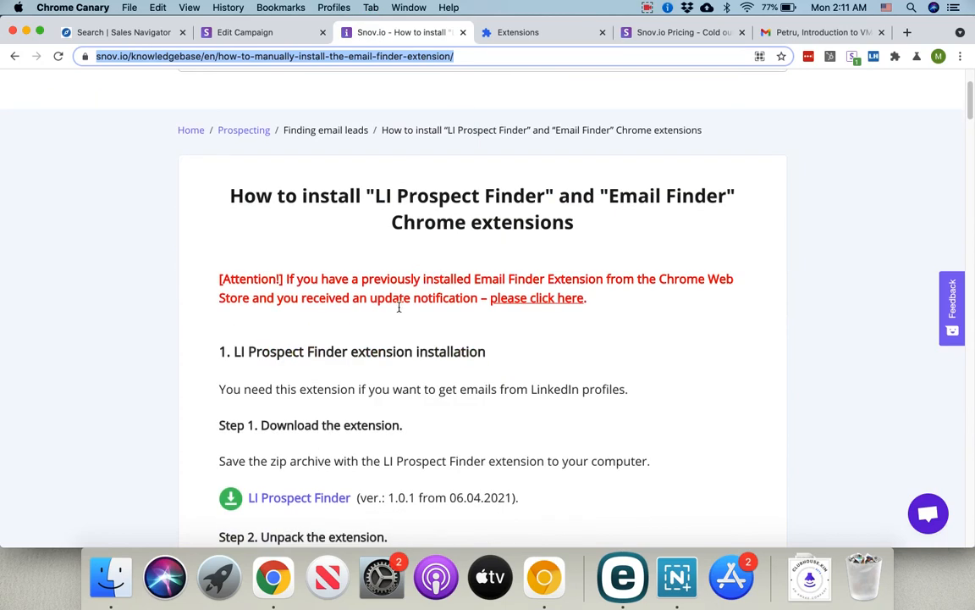
{"action": "scroll", "coordinate": [714, 262], "scroll_direction": "up", "scroll_amount": 3}
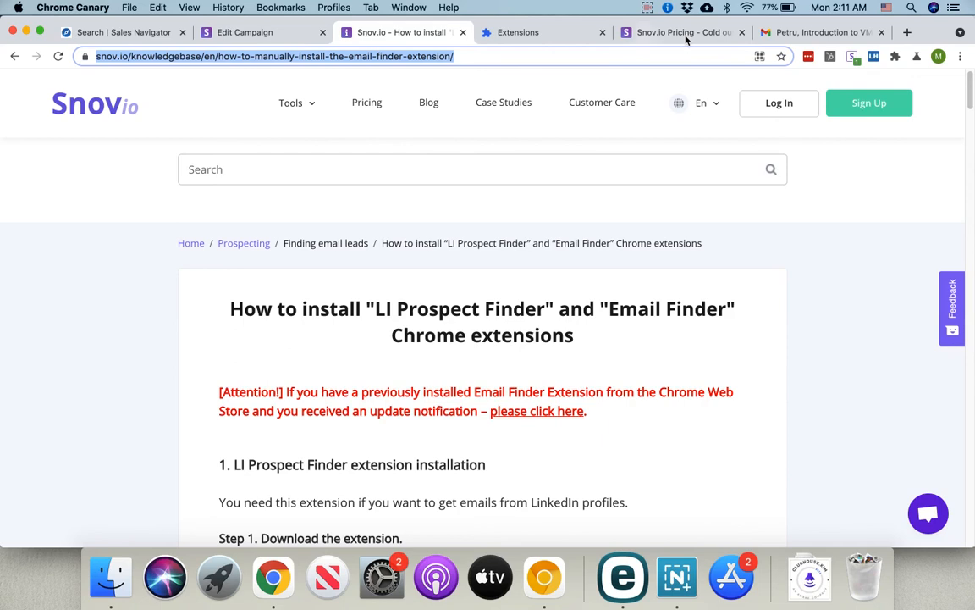
{"action": "left_click_drag", "start_coordinate": [687, 40], "coordinate": [549, 34]}
{"action": "left_click", "coordinate": [245, 32]}
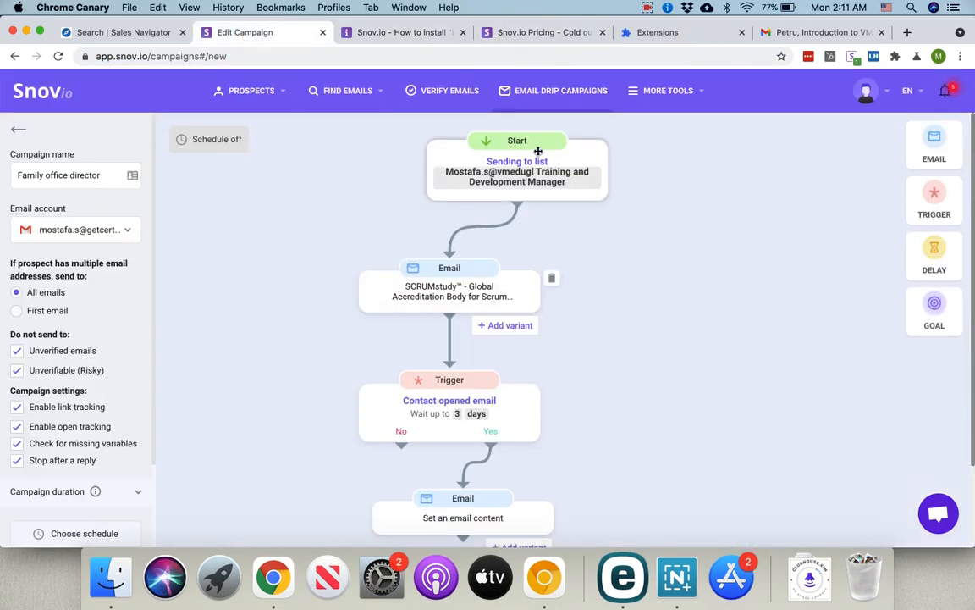
Step: Open Find Emails > Social URL Search and highlight 'LinkedIn' and 'Twitter' in its description
{"action": "mouse_move", "coordinate": [376, 83]}
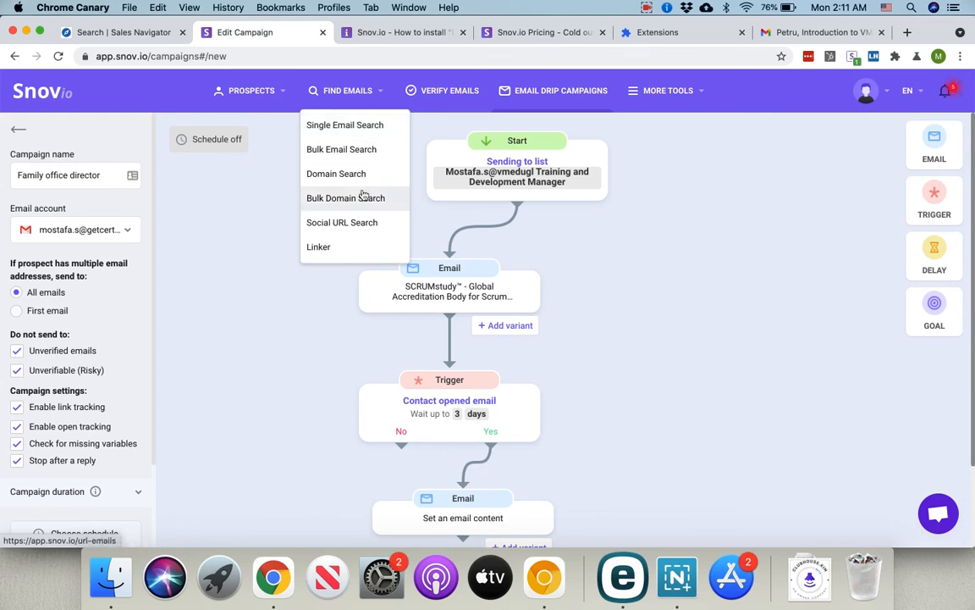
{"action": "left_click", "coordinate": [365, 226]}
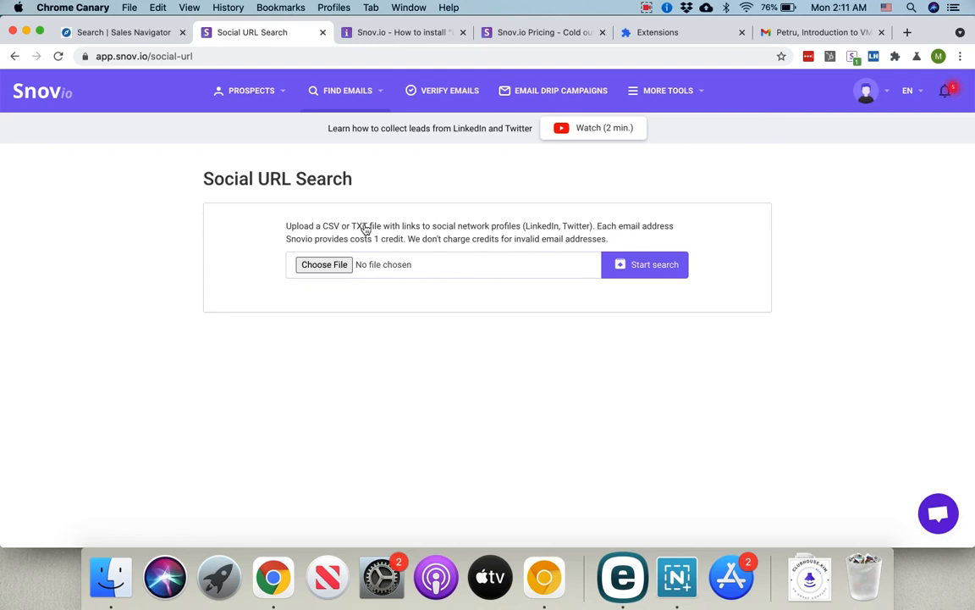
{"action": "double_click", "coordinate": [542, 226]}
{"action": "double_click", "coordinate": [576, 226]}
Step: Filter the Training and Development Manager list to unverifiable and invalid emails and delete both prospects
{"action": "mouse_move", "coordinate": [245, 108]}
{"action": "left_click", "coordinate": [232, 127]}
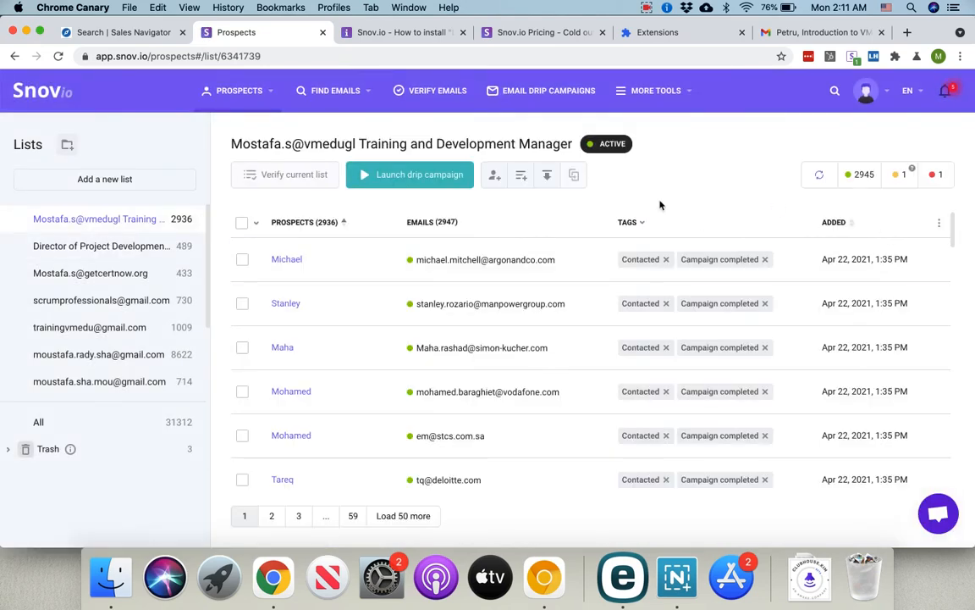
{"action": "left_click", "coordinate": [902, 175]}
{"action": "left_click", "coordinate": [944, 175]}
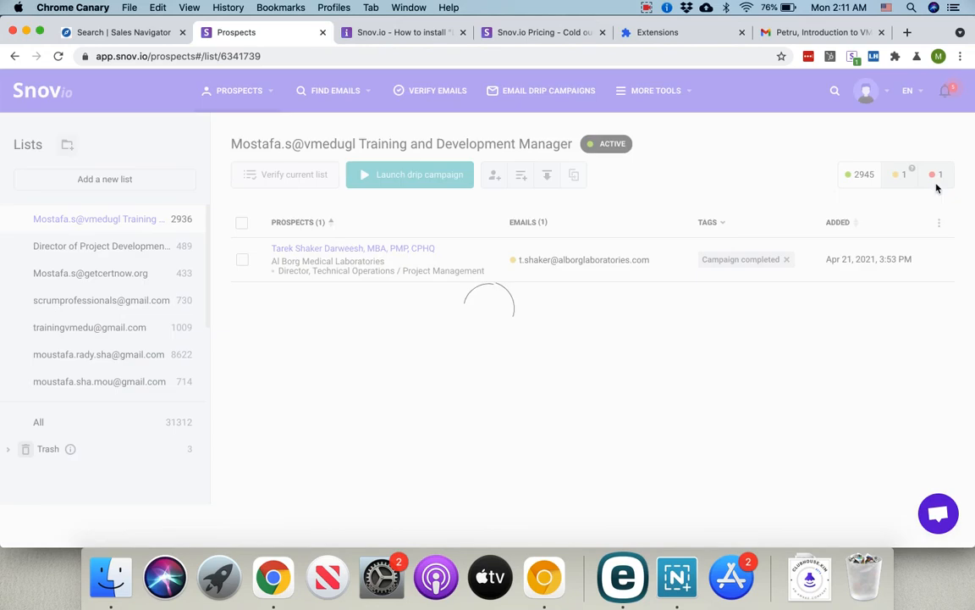
{"action": "left_click", "coordinate": [242, 223]}
{"action": "left_click", "coordinate": [392, 174]}
{"action": "left_click", "coordinate": [572, 347]}
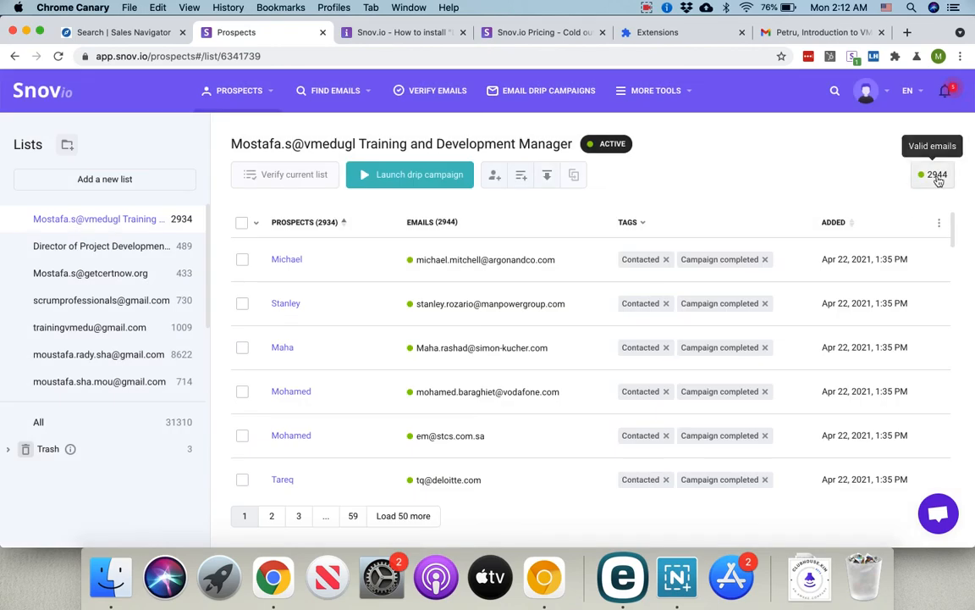
Step: Show the prospects with valid emails, then switch back to the Sales Navigator lead search
{"action": "left_click", "coordinate": [936, 178]}
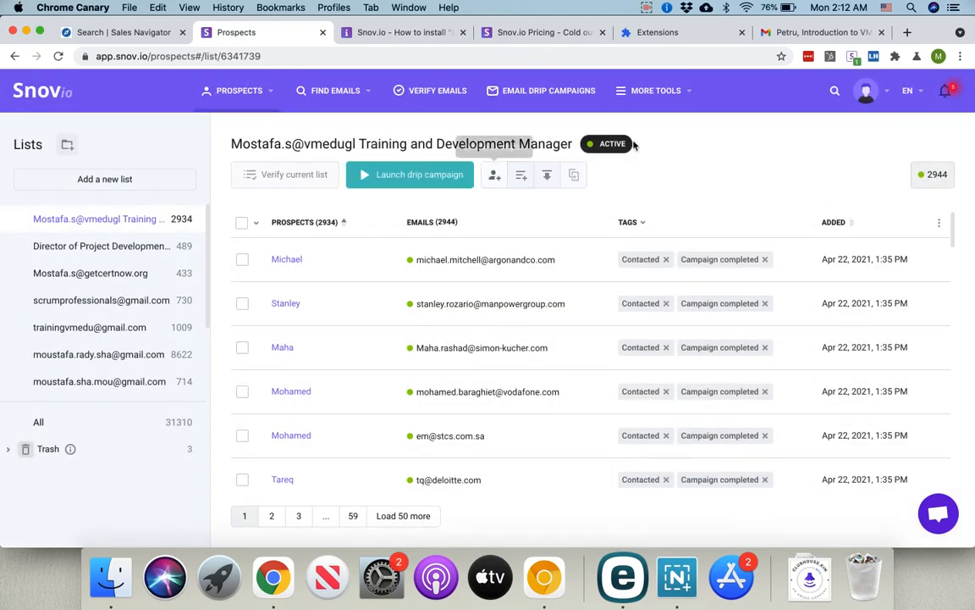
{"action": "mouse_move", "coordinate": [612, 145]}
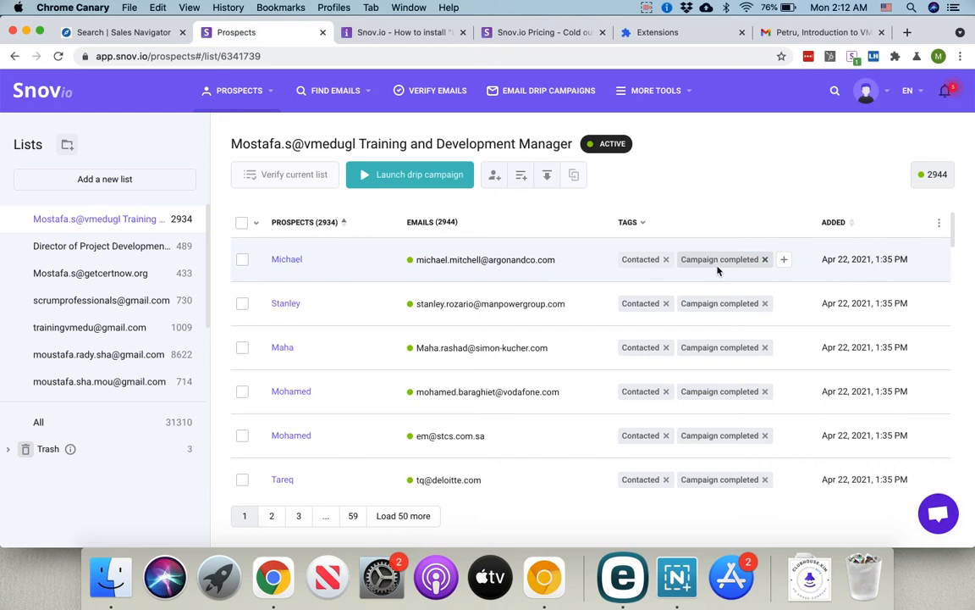
{"action": "left_click", "coordinate": [125, 34]}
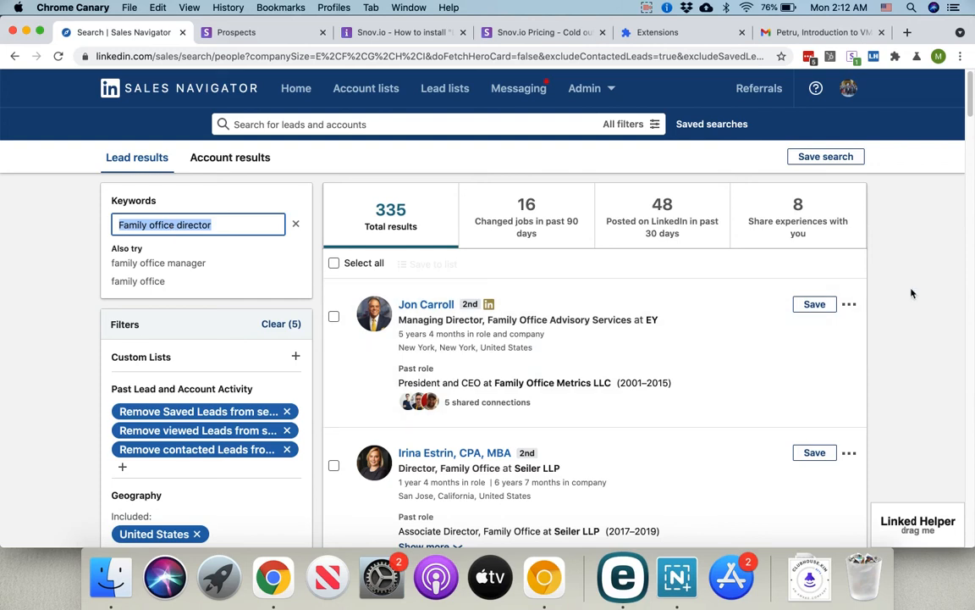
Step: Scroll through the 335 'Family office director' lead results in Sales Navigator
{"action": "scroll", "coordinate": [912, 293], "scroll_direction": "down", "scroll_amount": 1}
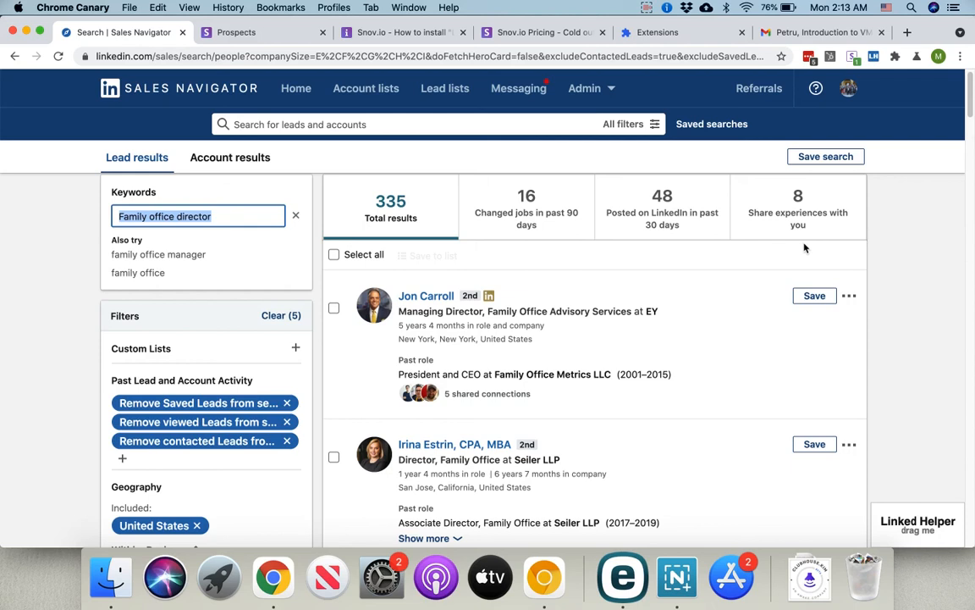
{"action": "left_click", "coordinate": [645, 8]}
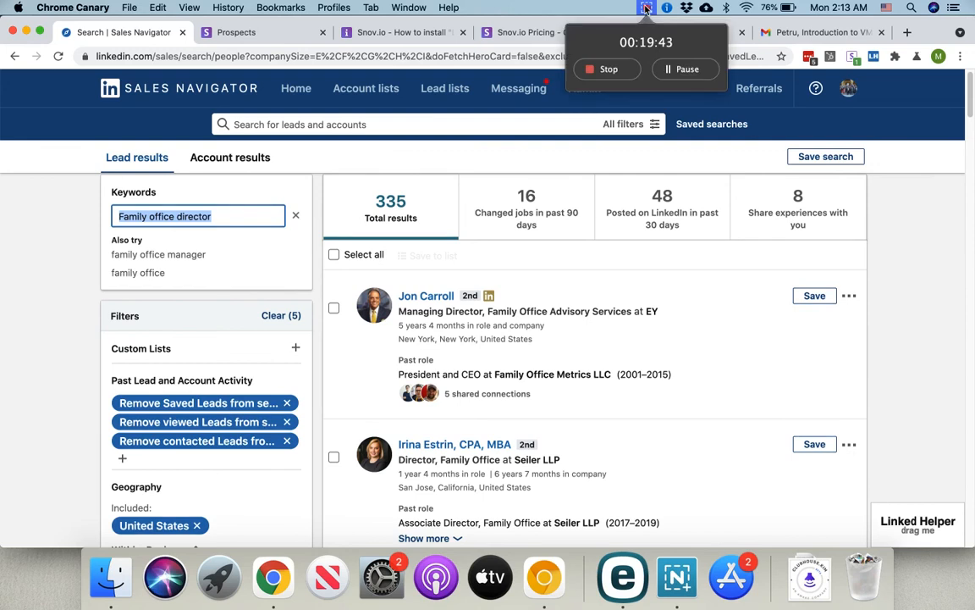